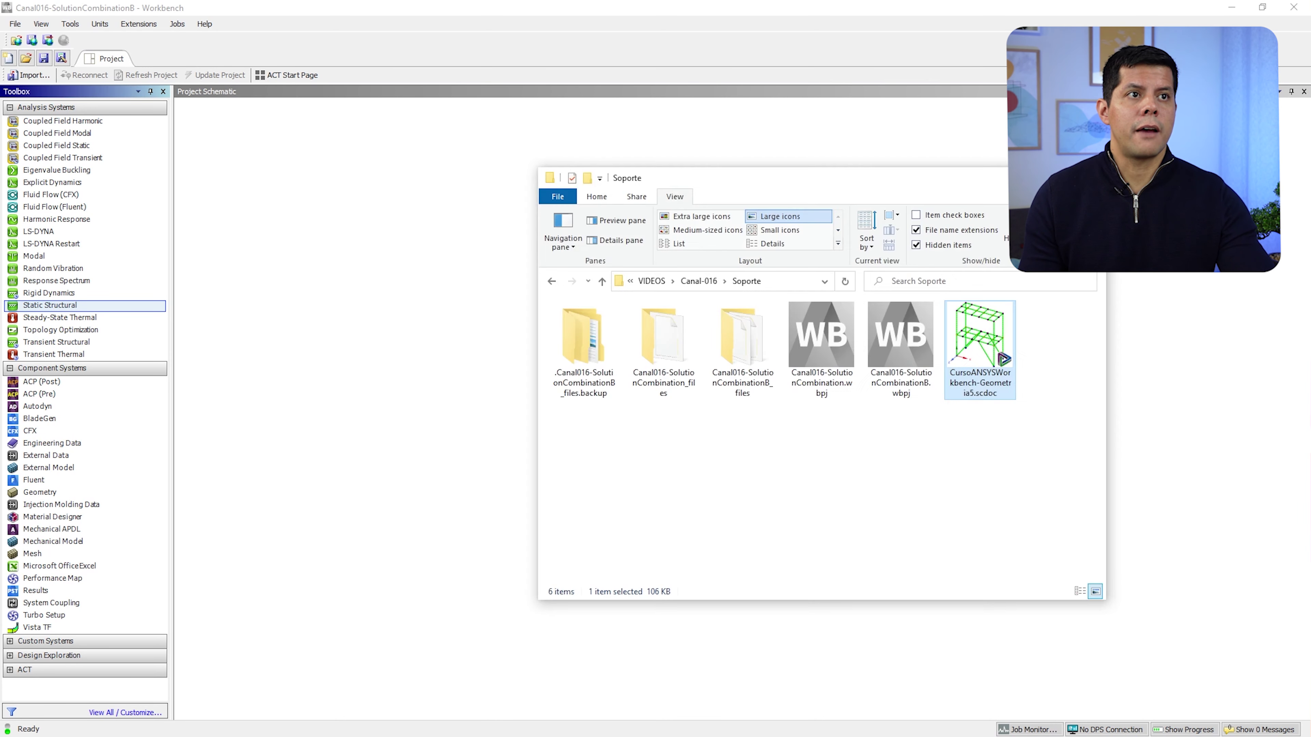
# Import CursoANSYSWorkbench-Geometria5.scdoc into the project schematic and add Static Structural systems linked to it
pyautogui.moveTo(979, 344); pyautogui.dragTo(252, 182)
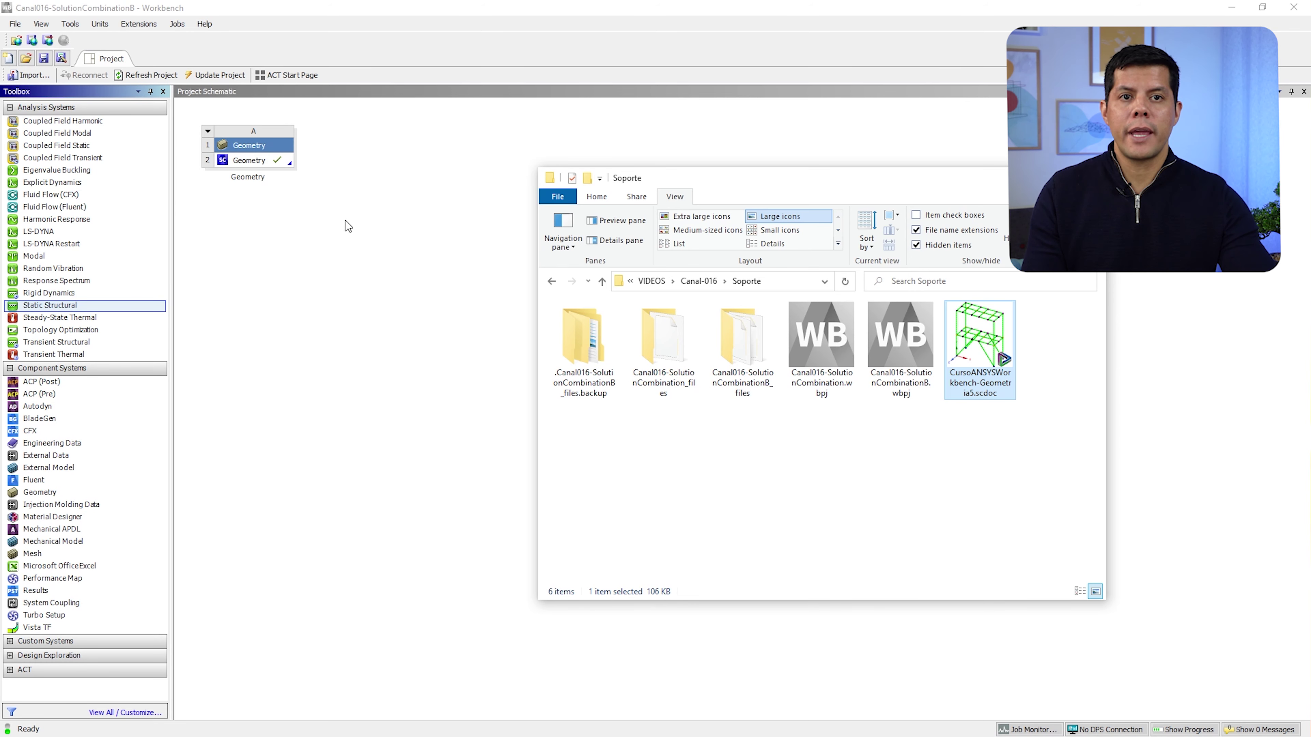
pyautogui.click(356, 245)
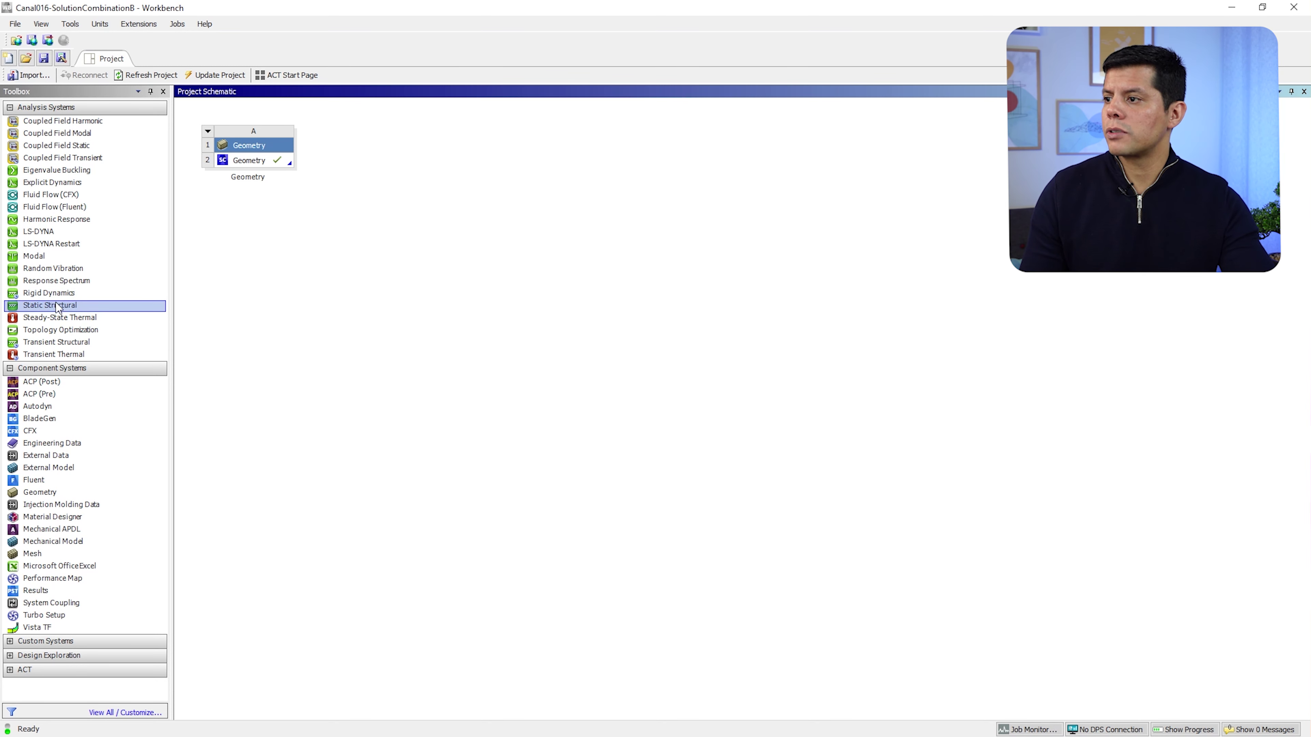
pyautogui.moveTo(80, 305); pyautogui.dragTo(412, 201)
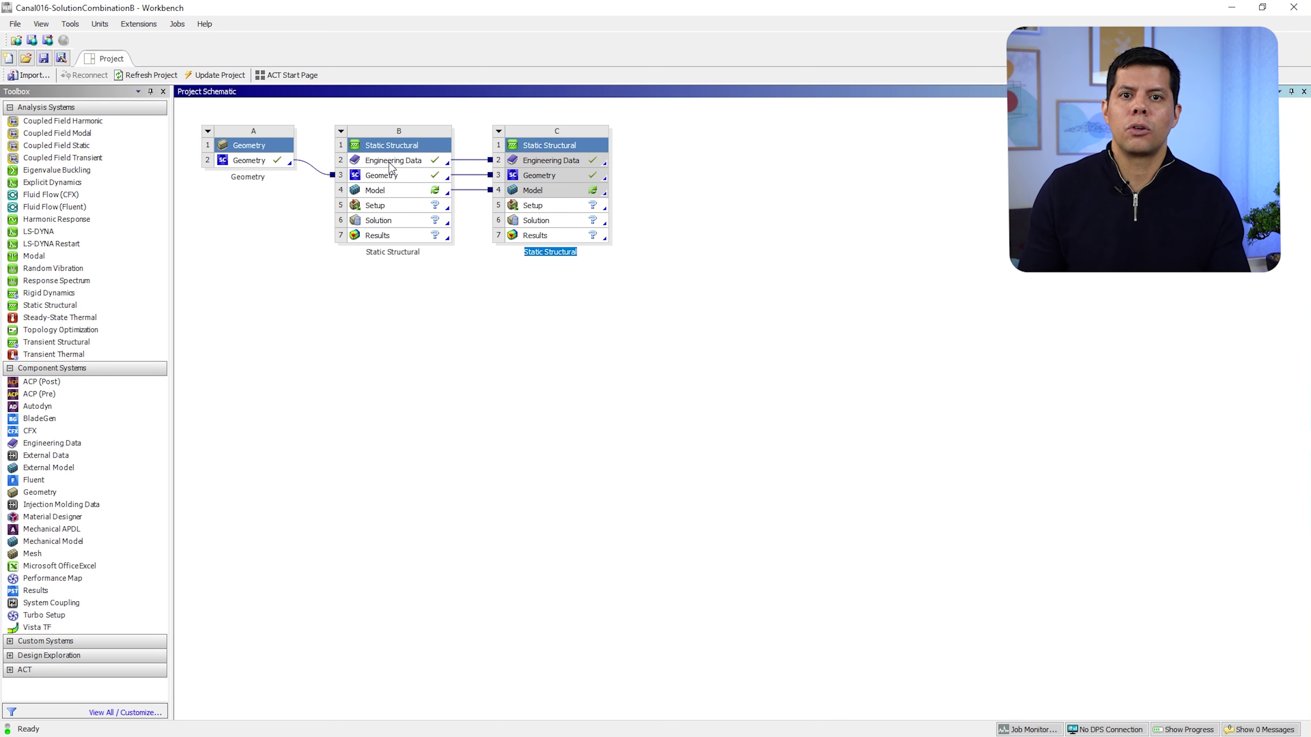
# Rename Static Structural system B as D Carga Muerta
pyautogui.click(341, 131)
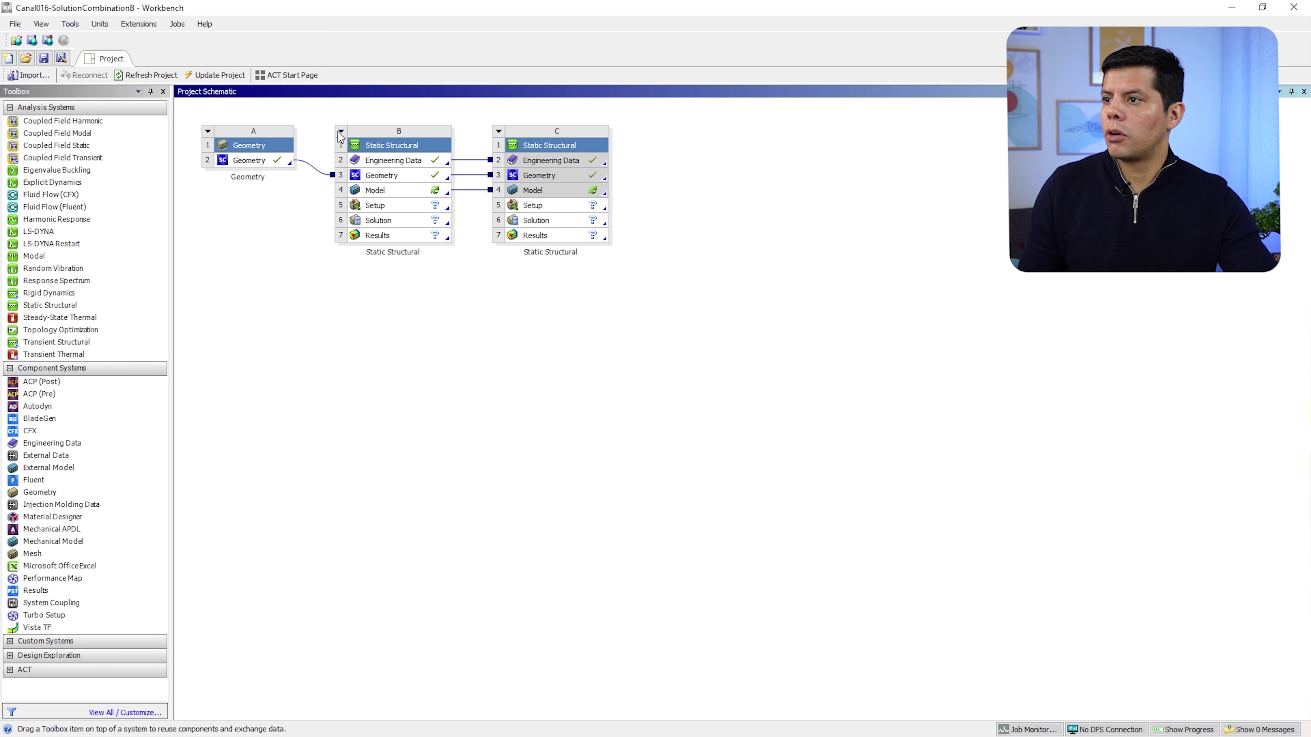
pyautogui.click(324, 223)
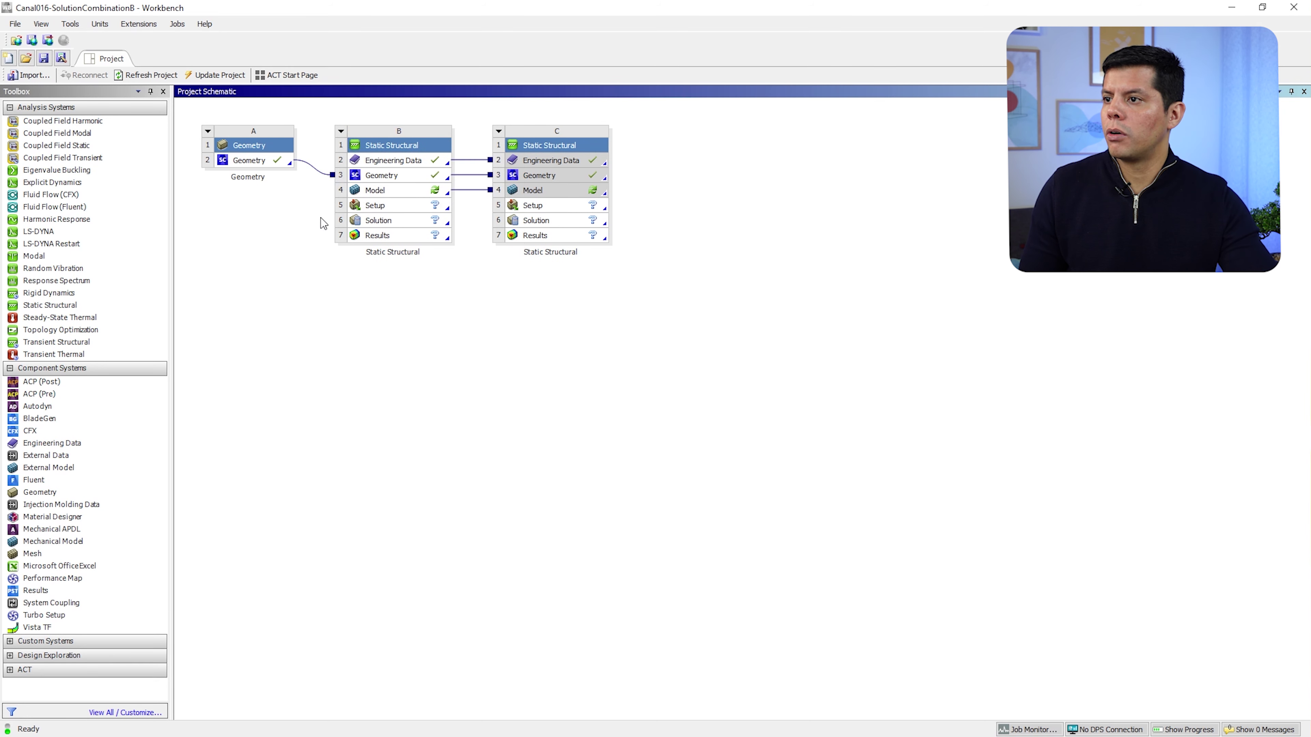
pyautogui.click(342, 132)
pyautogui.click(405, 256)
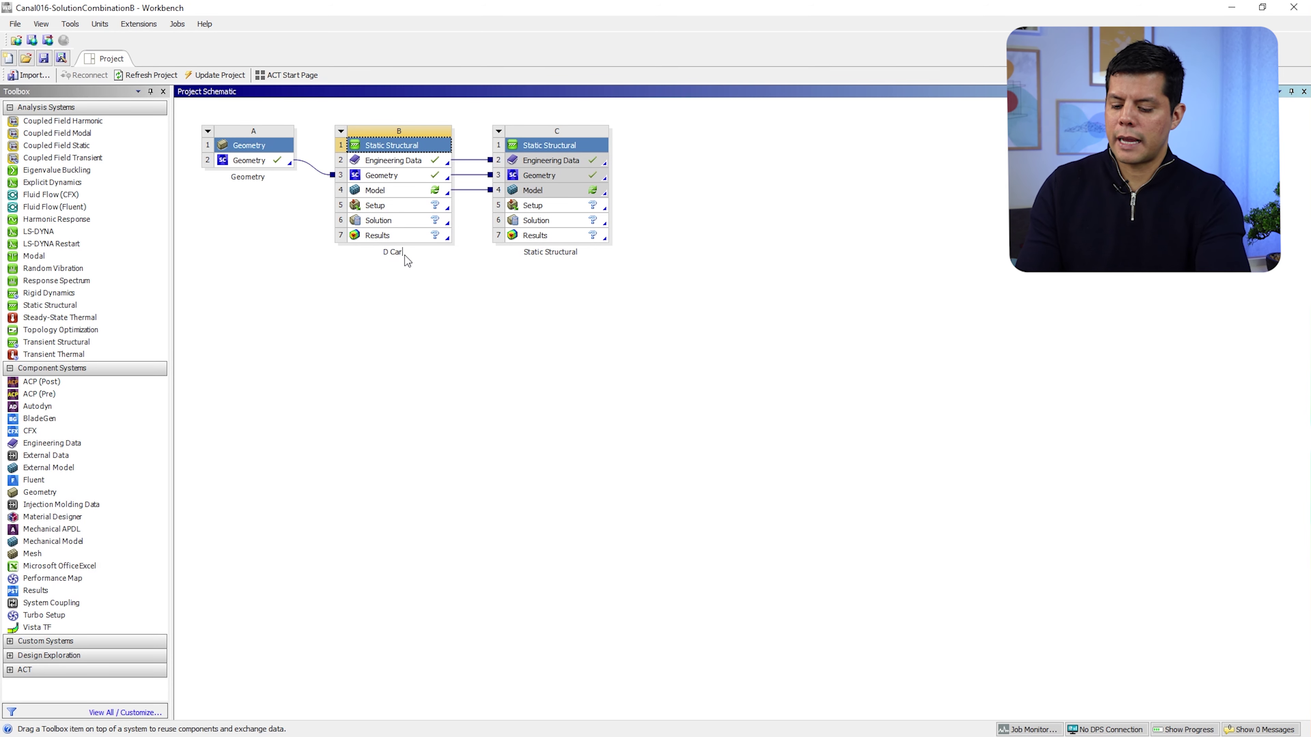
pyautogui.write('D Carga Muerta')
pyautogui.press('Return')
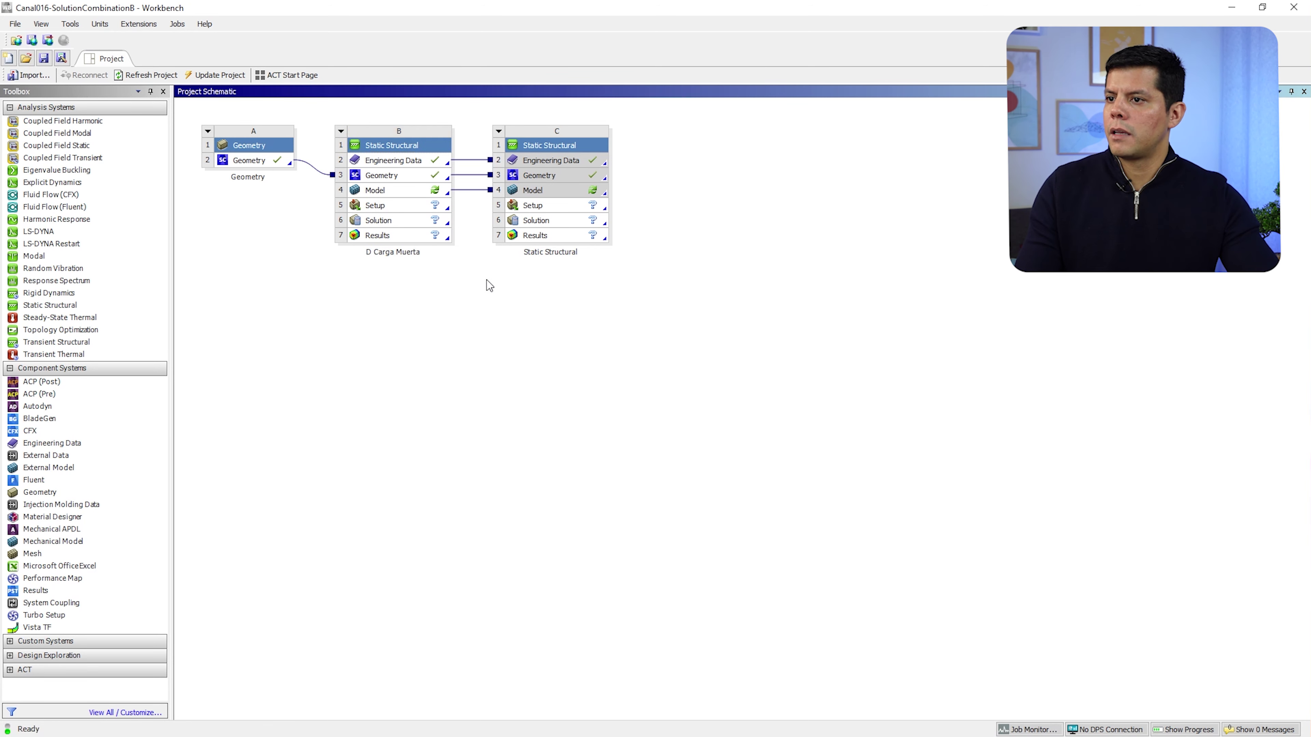
# Rename Static Structural system C as L Carga Viva
pyautogui.click(499, 132)
pyautogui.click(547, 257)
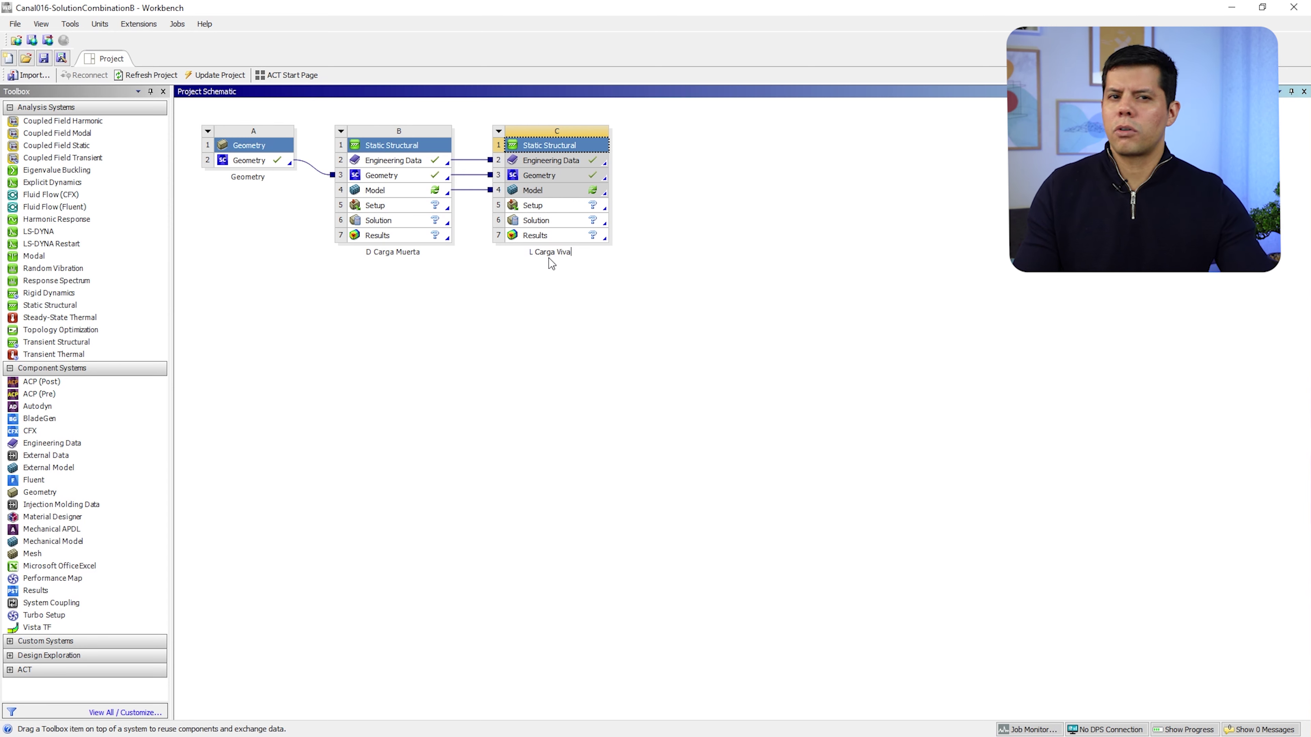
pyautogui.click(540, 290)
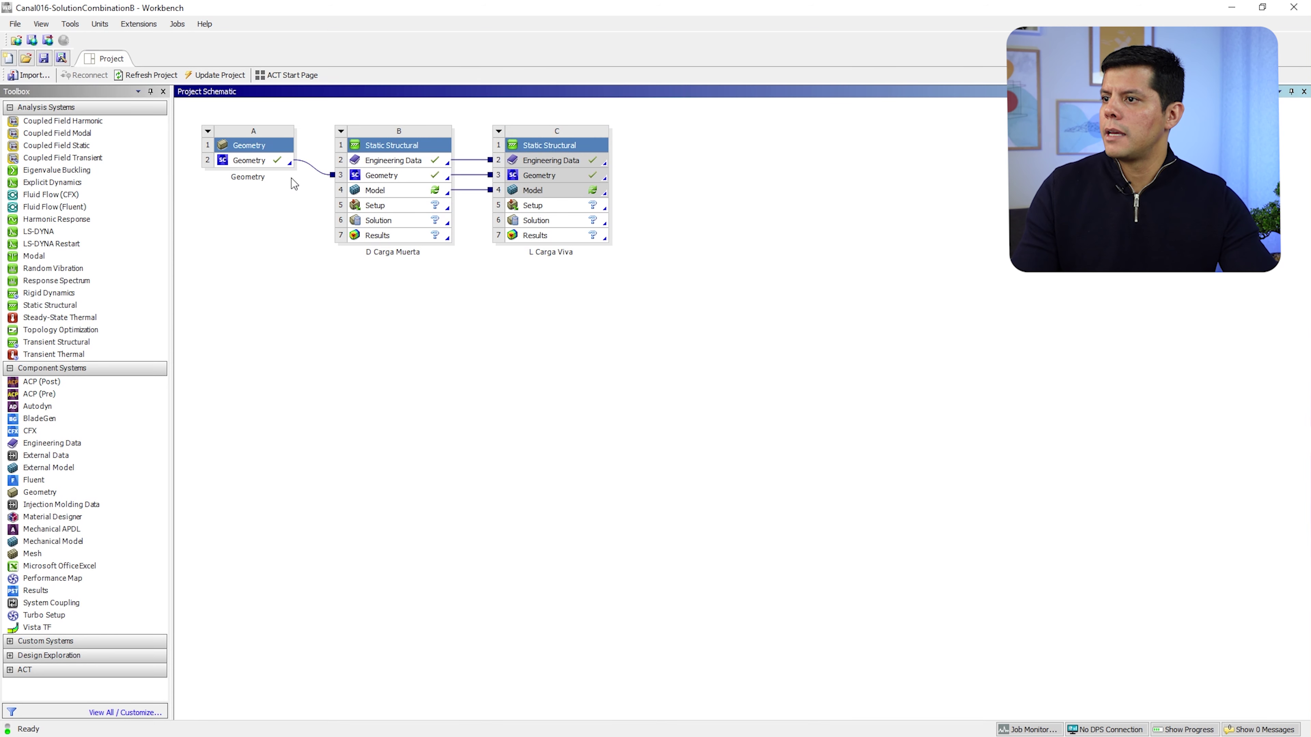
# Refresh the project and open the shared Model of the D Carga Muerta system in Mechanical
pyautogui.click(146, 74)
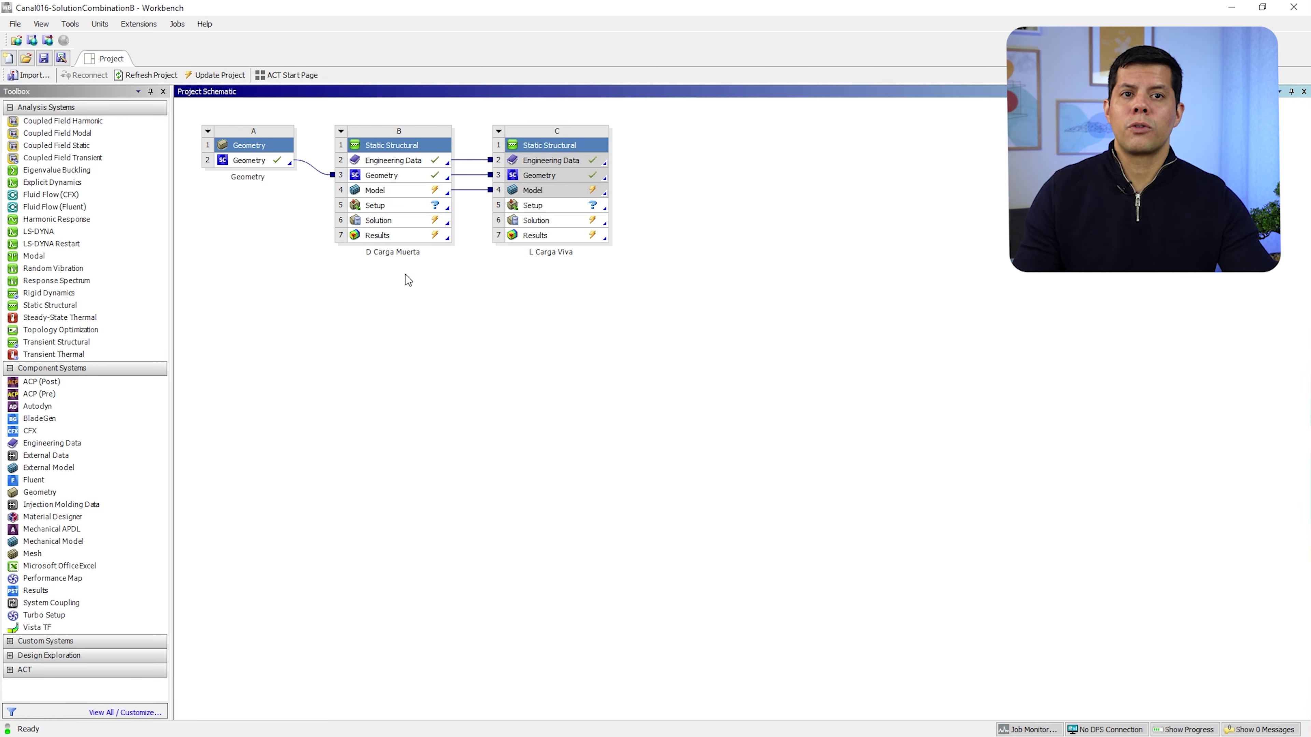
pyautogui.click(389, 191)
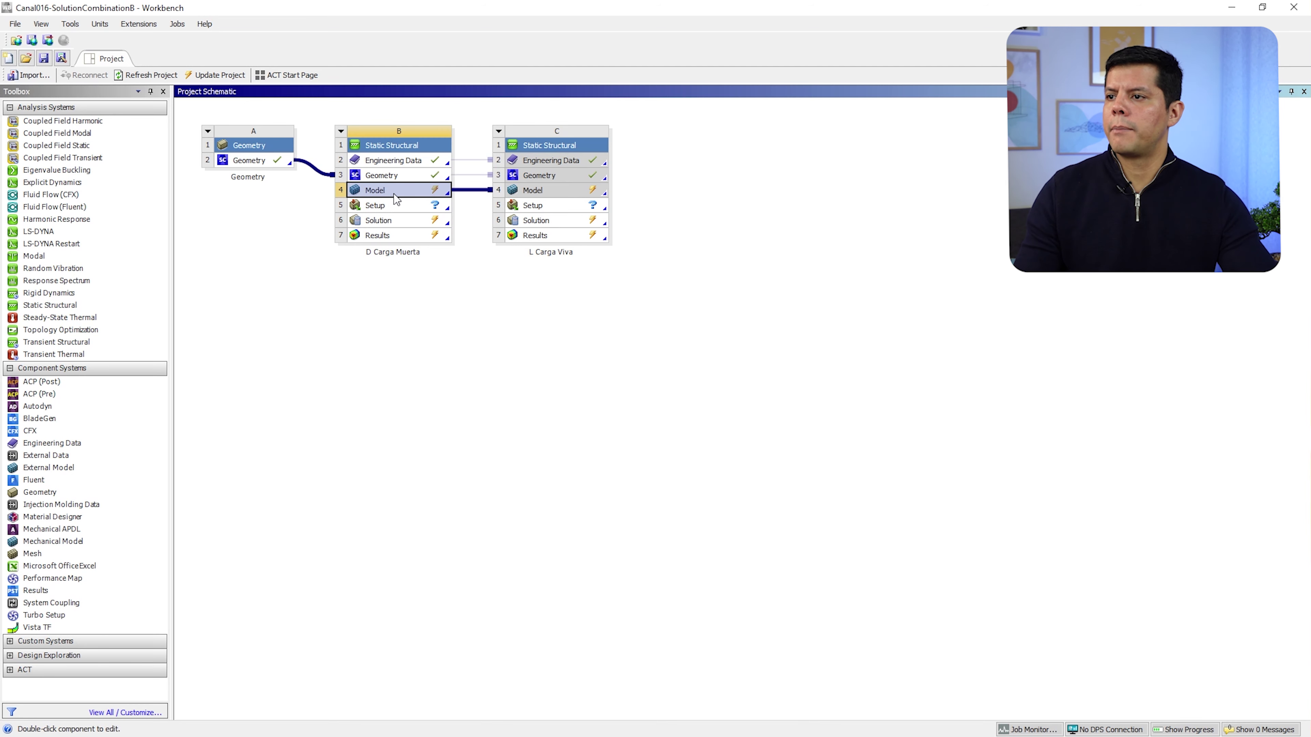
pyautogui.doubleClick(394, 194)
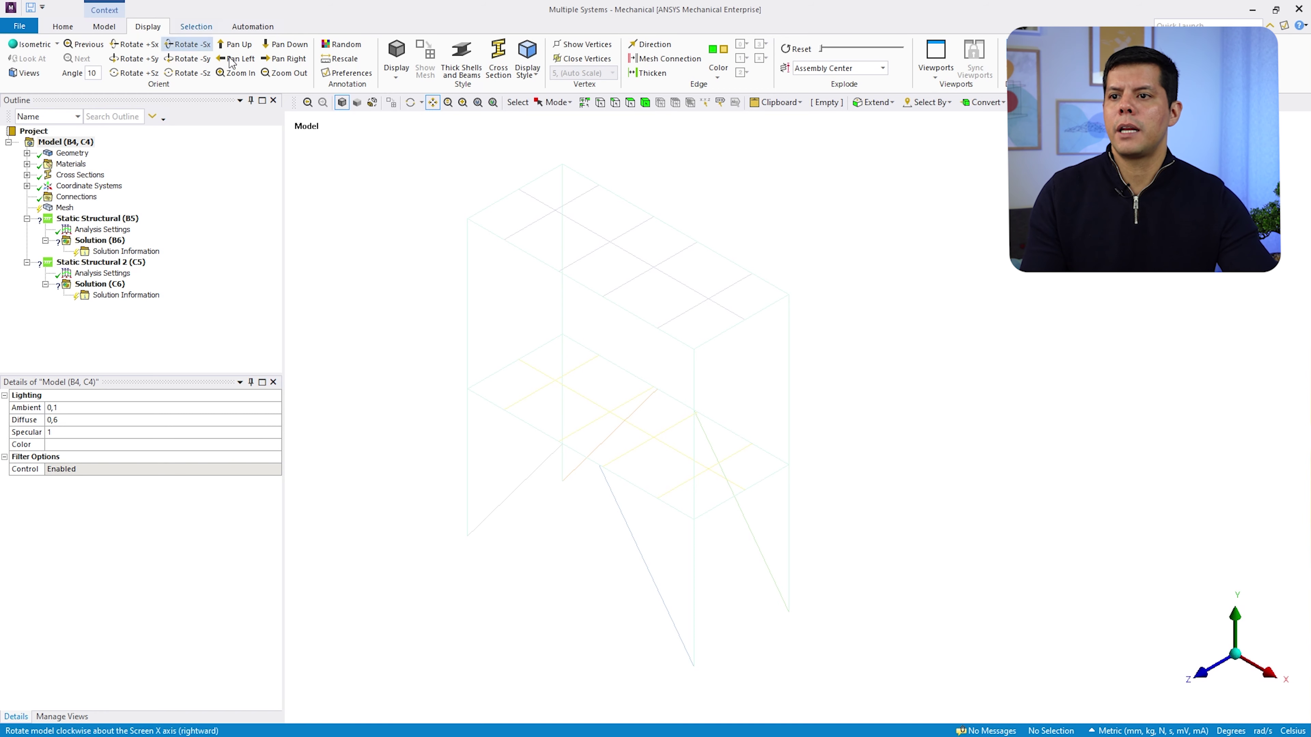
# Show the frame's beams with solid cross sections and inspect the upper-level beams of the structure
pyautogui.moveTo(557, 272); pyautogui.dragTo(542, 258)
pyautogui.click(615, 102)
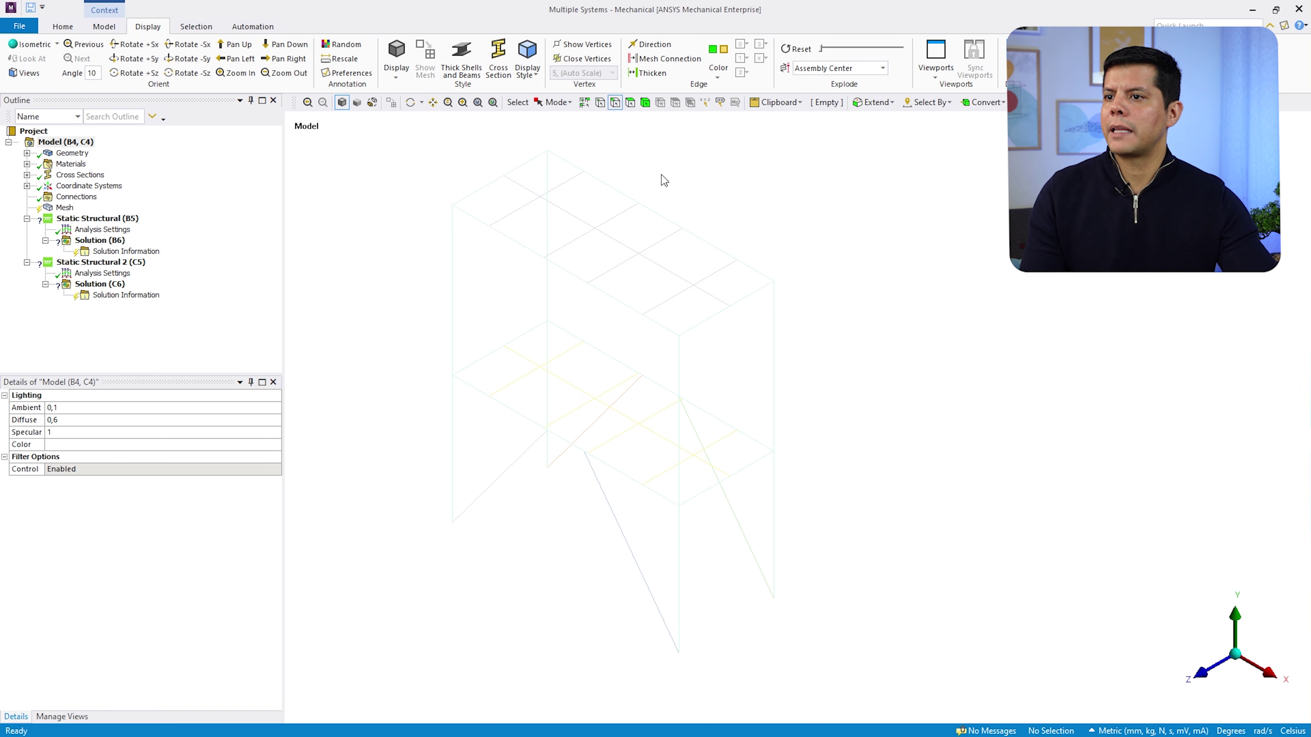
pyautogui.moveTo(661, 182)
pyautogui.mouseDown()
pyautogui.moveTo(567, 310)
pyautogui.moveTo(585, 181)
pyautogui.moveTo(582, 302)
pyautogui.mouseUp()
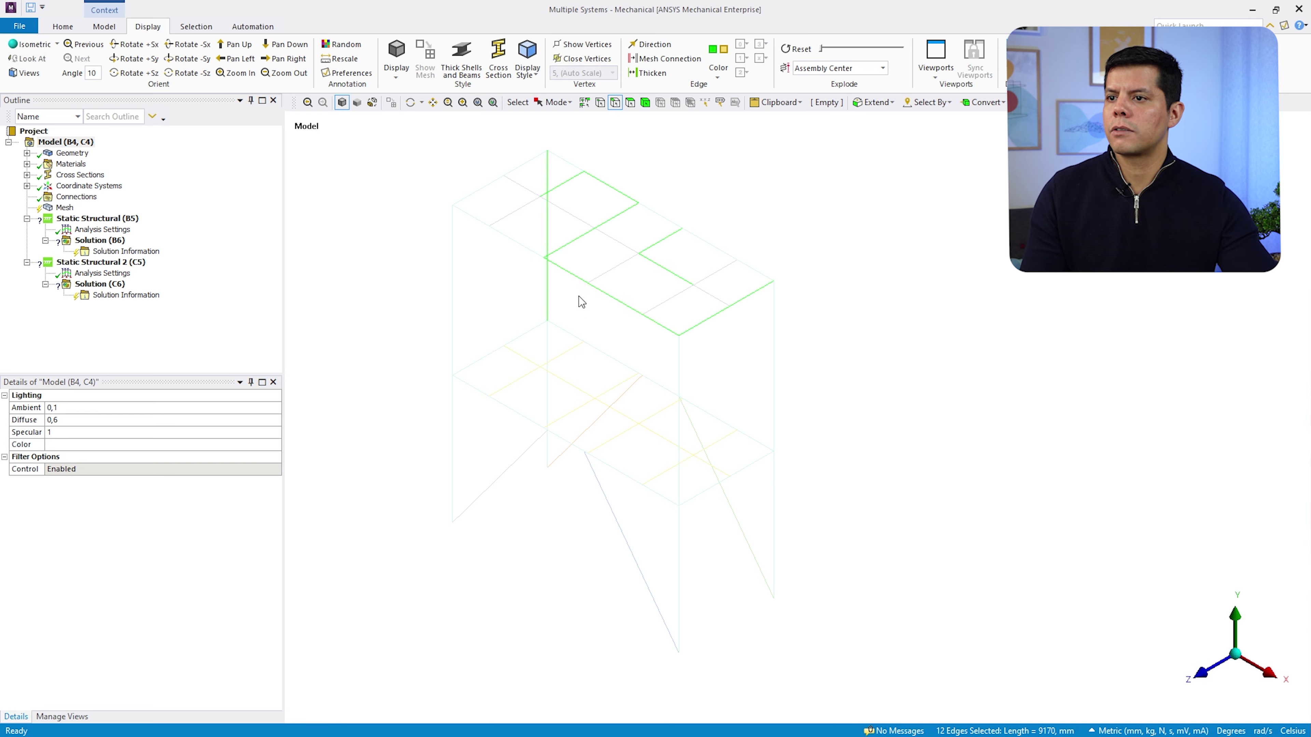
pyautogui.click(425, 162)
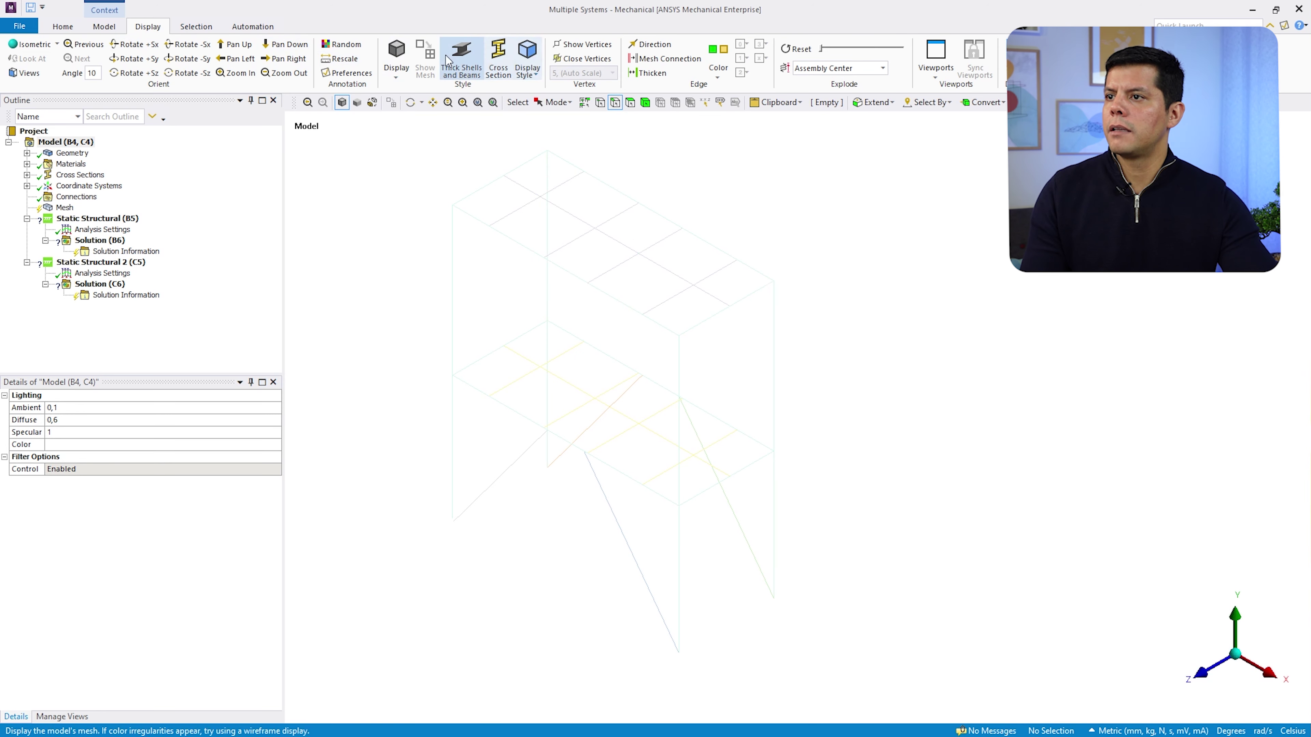
pyautogui.click(498, 57)
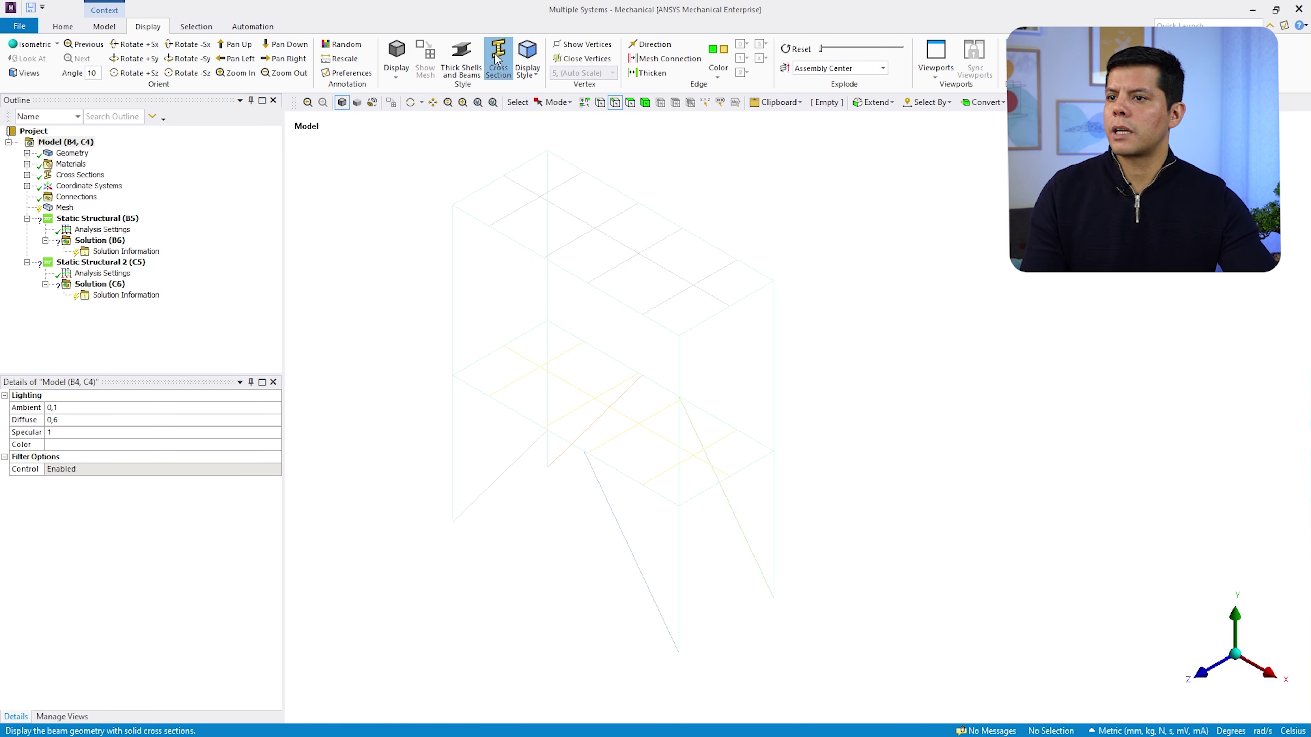
pyautogui.click(785, 287)
pyautogui.click(821, 288)
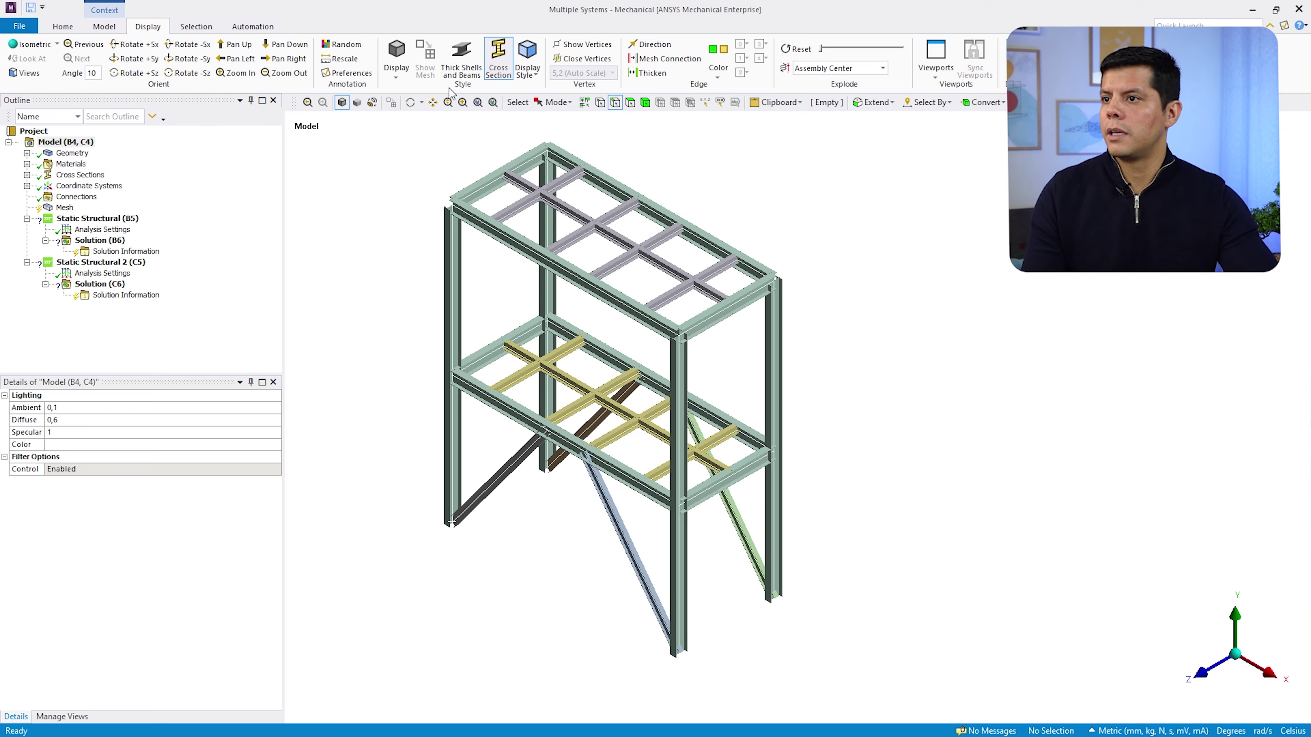
pyautogui.click(567, 269)
pyautogui.keyDown('ctrl'); pyautogui.click(606, 235); pyautogui.keyUp('ctrl')
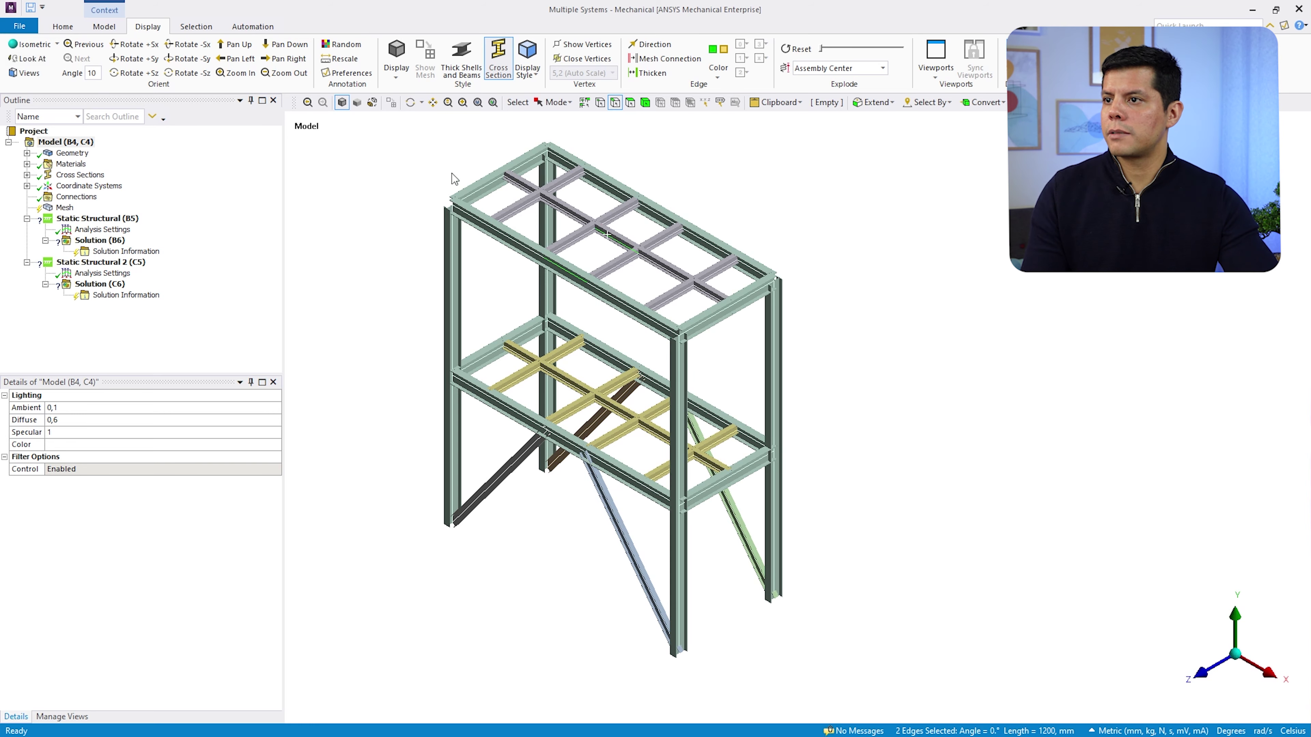
pyautogui.click(408, 106)
pyautogui.moveTo(445, 190); pyautogui.dragTo(479, 210)
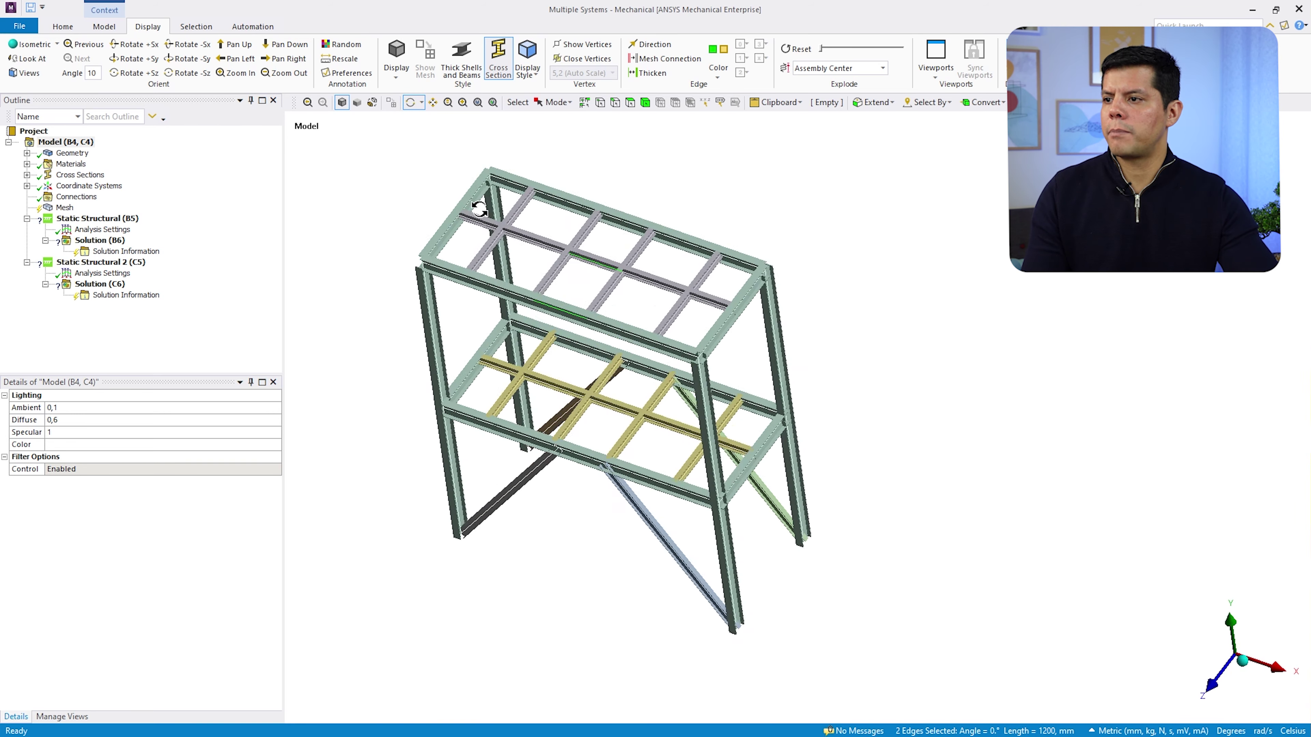
# Generate the mesh of the frame with the default settings
pyautogui.click(65, 207)
pyautogui.rightClick(64, 207)
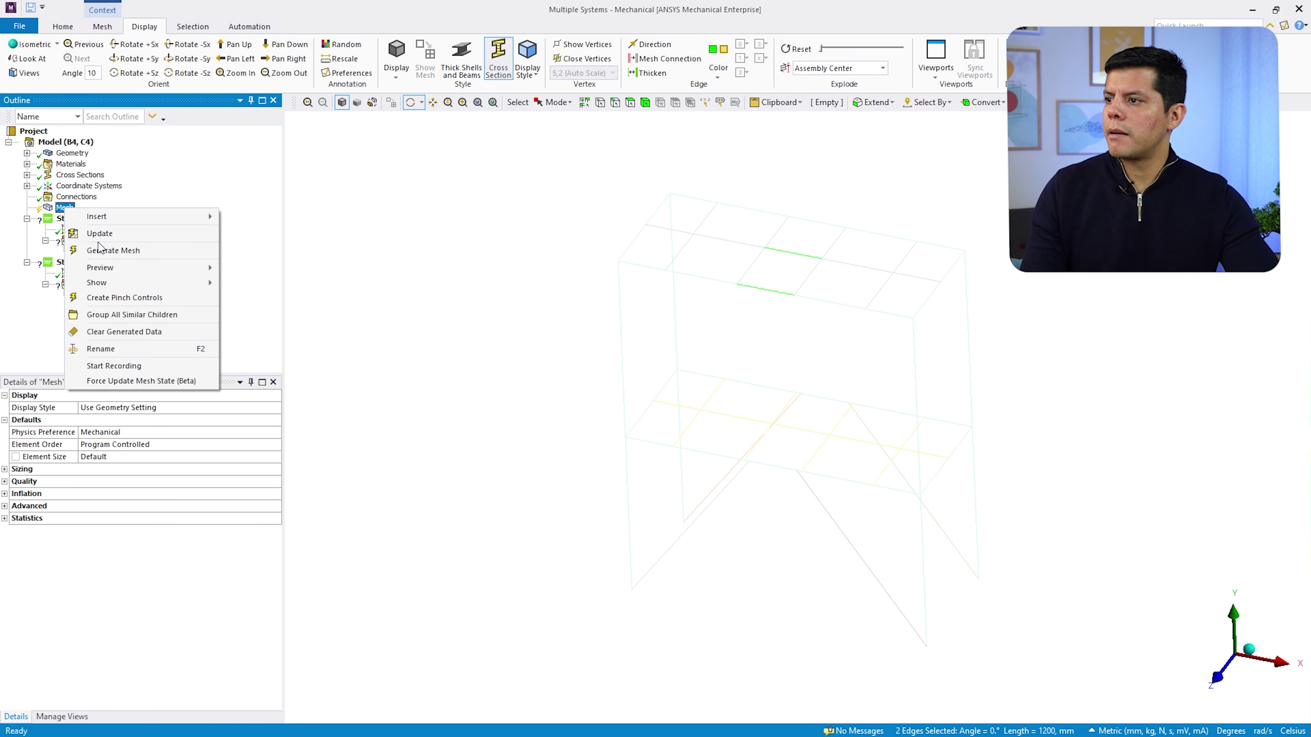
pyautogui.click(100, 249)
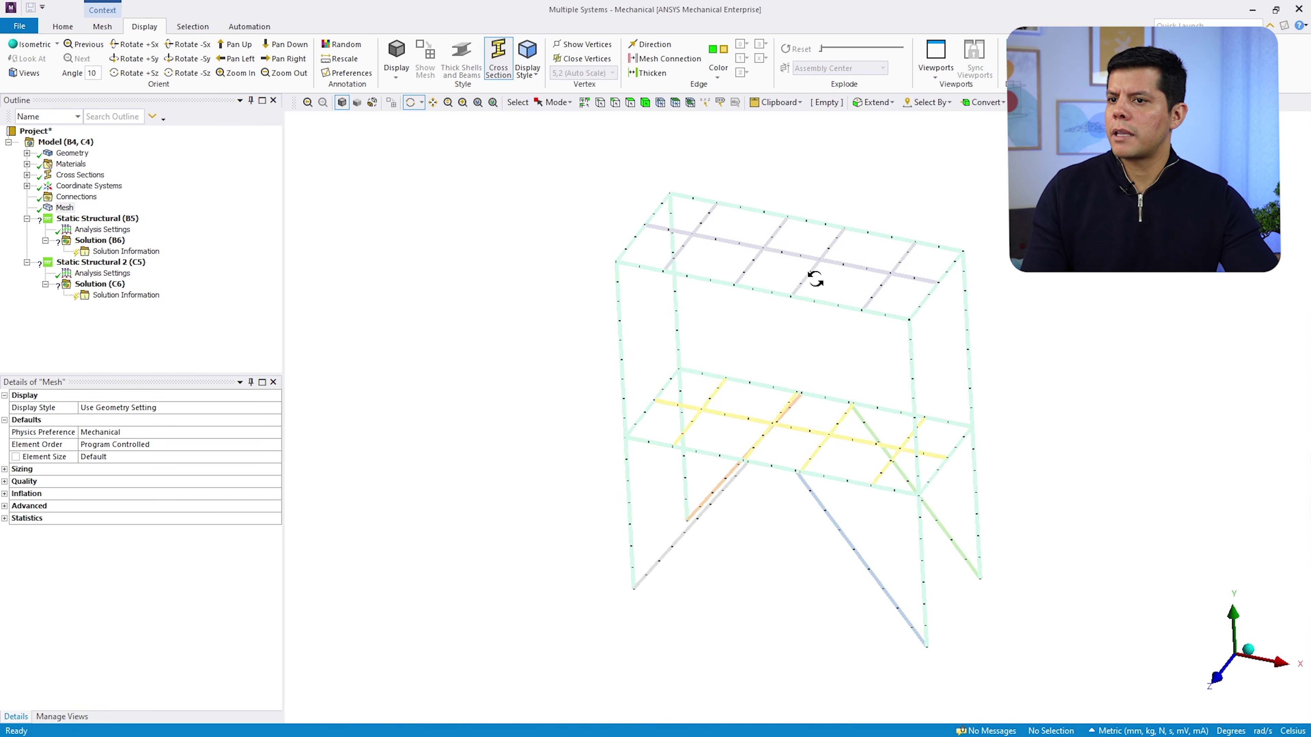
# Display the meshed frame with the Thick Shells and Beams style
pyautogui.moveTo(815, 278)
pyautogui.mouseDown()
pyautogui.moveTo(799, 284)
pyautogui.moveTo(824, 278)
pyautogui.mouseUp()
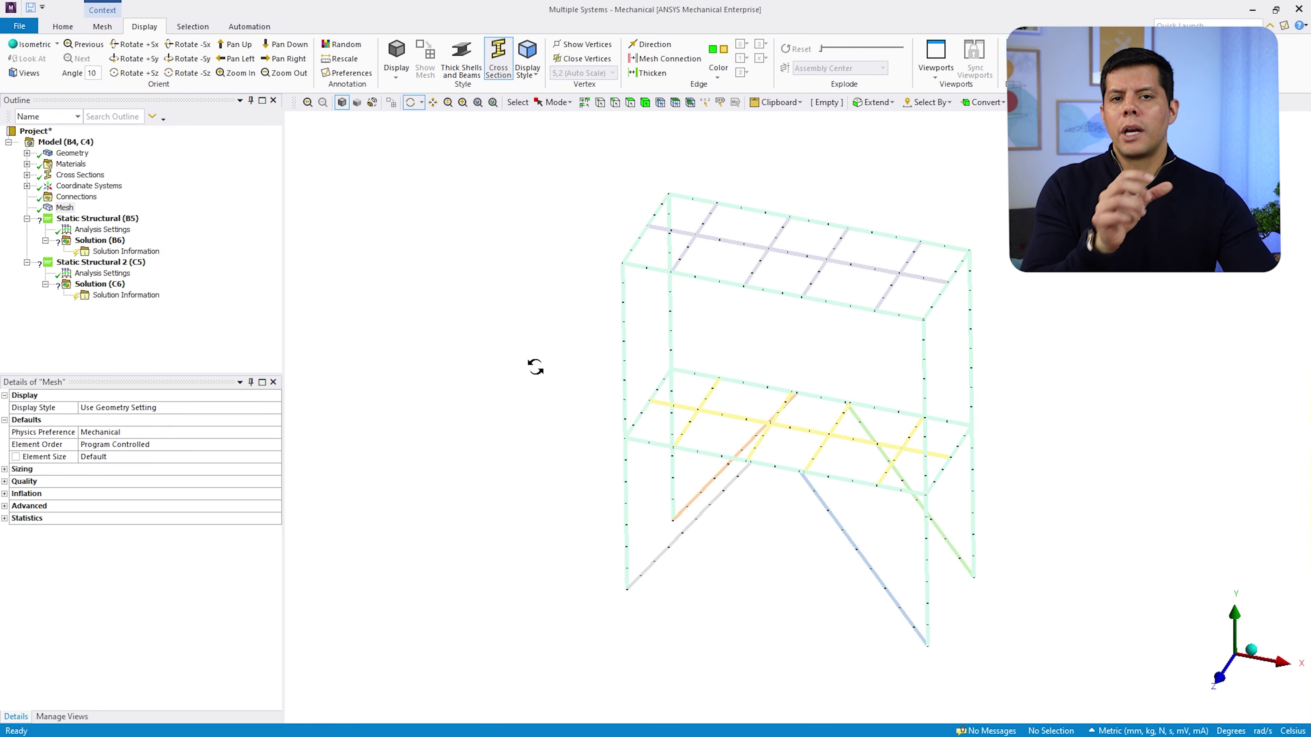
pyautogui.click(466, 63)
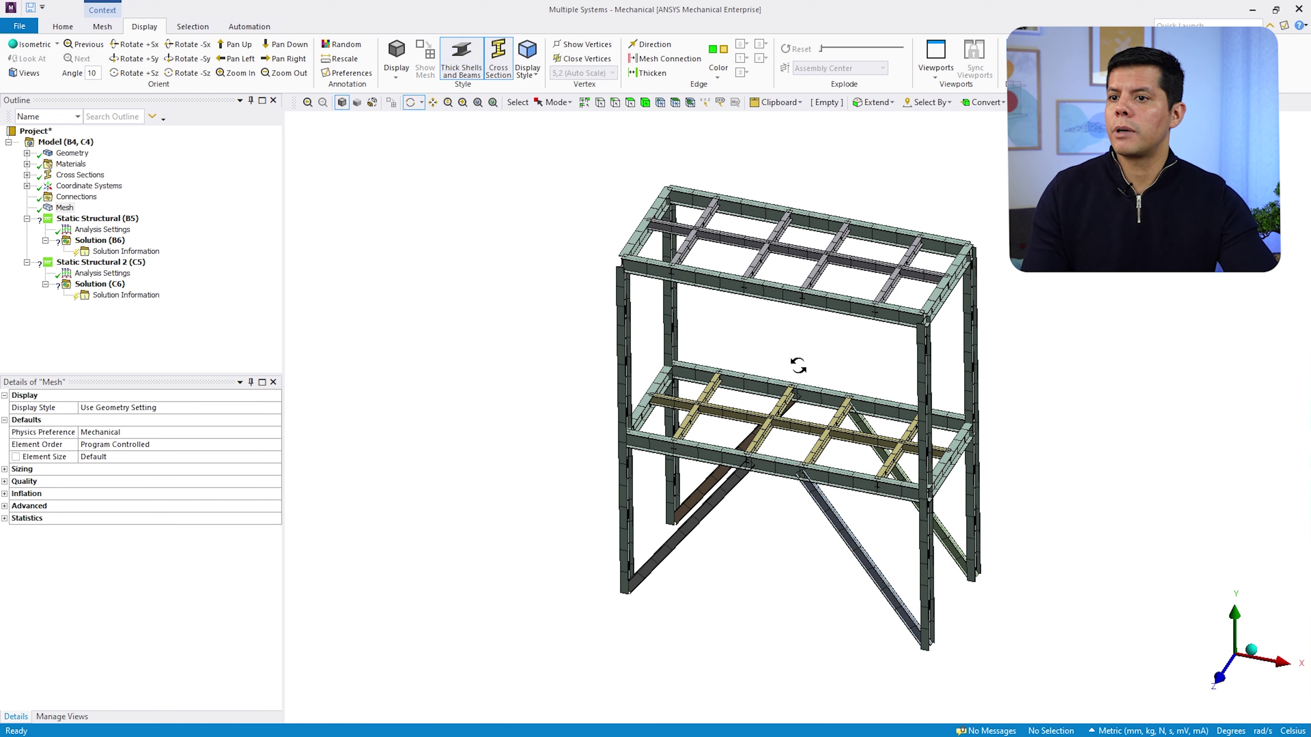
pyautogui.moveTo(795, 365); pyautogui.dragTo(779, 354)
# Rename the Static Structural (B5) analysis as D in the model tree
pyautogui.click(98, 218)
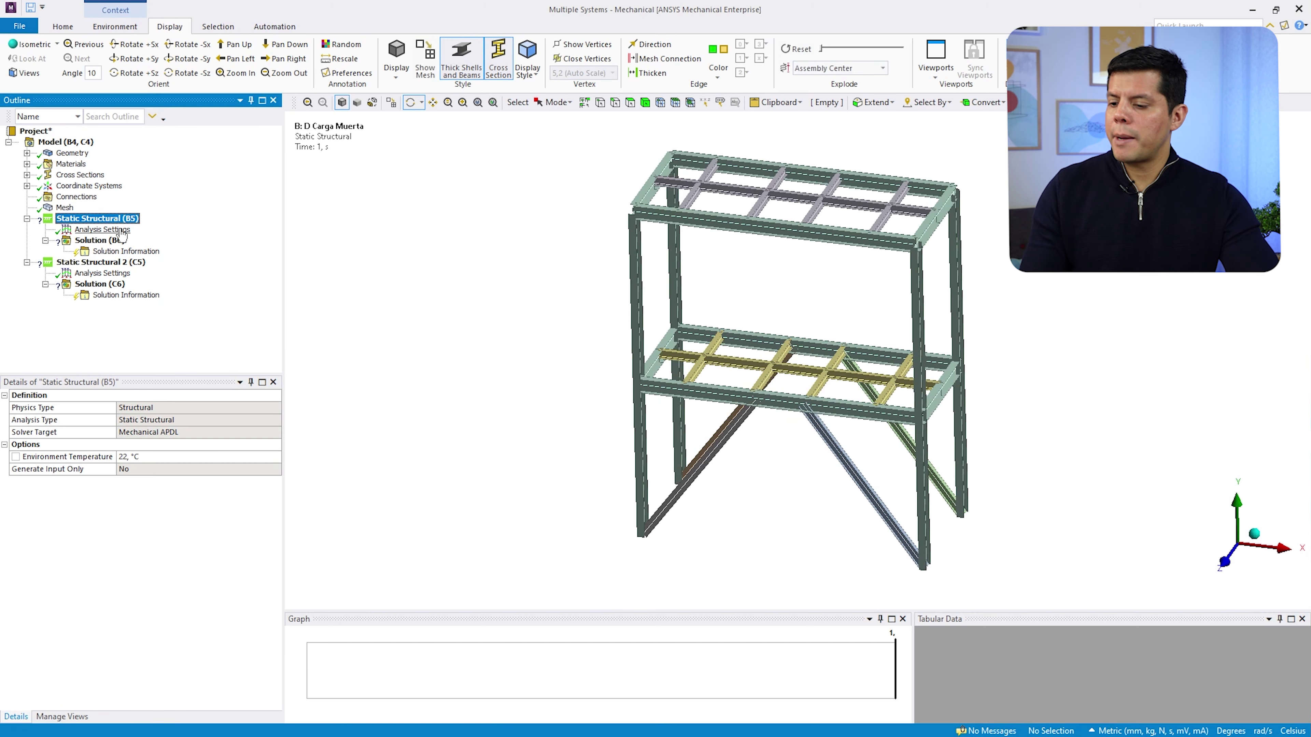
pyautogui.click(109, 220)
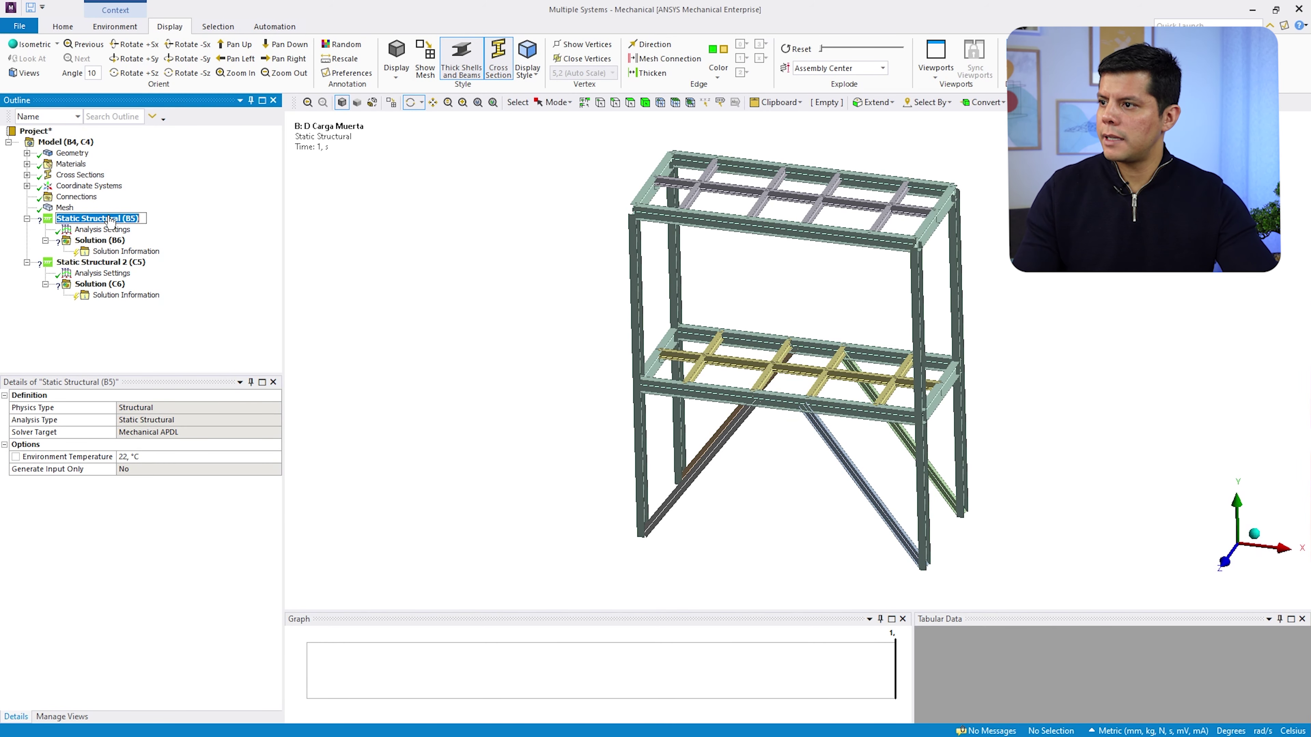
pyautogui.write('D')
pyautogui.press('Return')
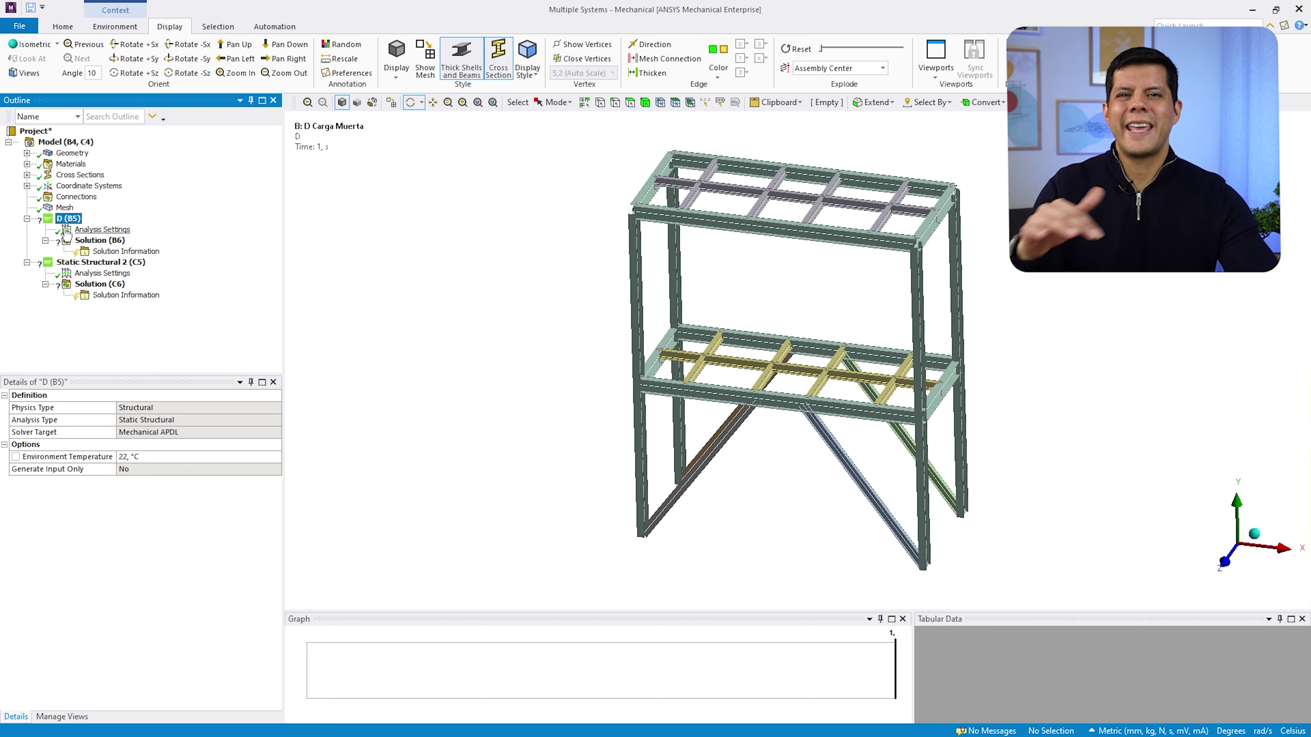
# Rename the Static Structural 2 (C5) analysis as L in the model tree
pyautogui.click(72, 264)
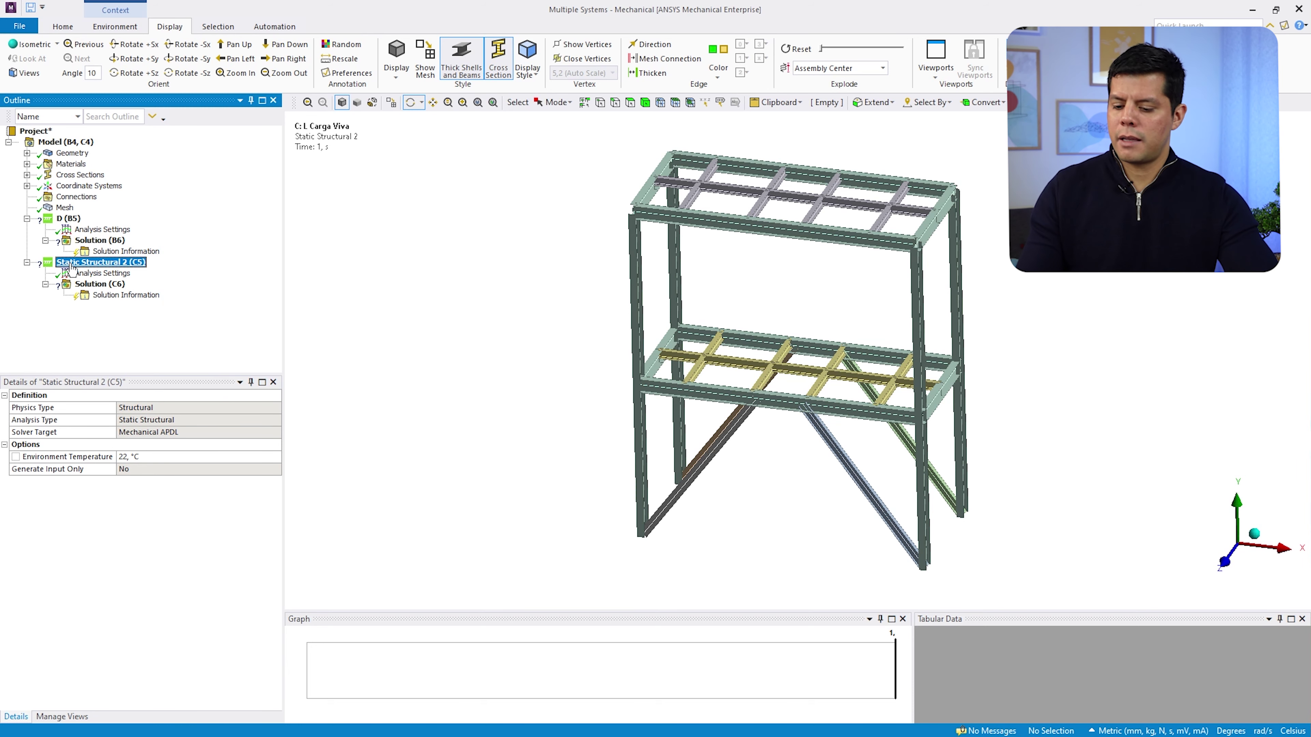
pyautogui.click(71, 264)
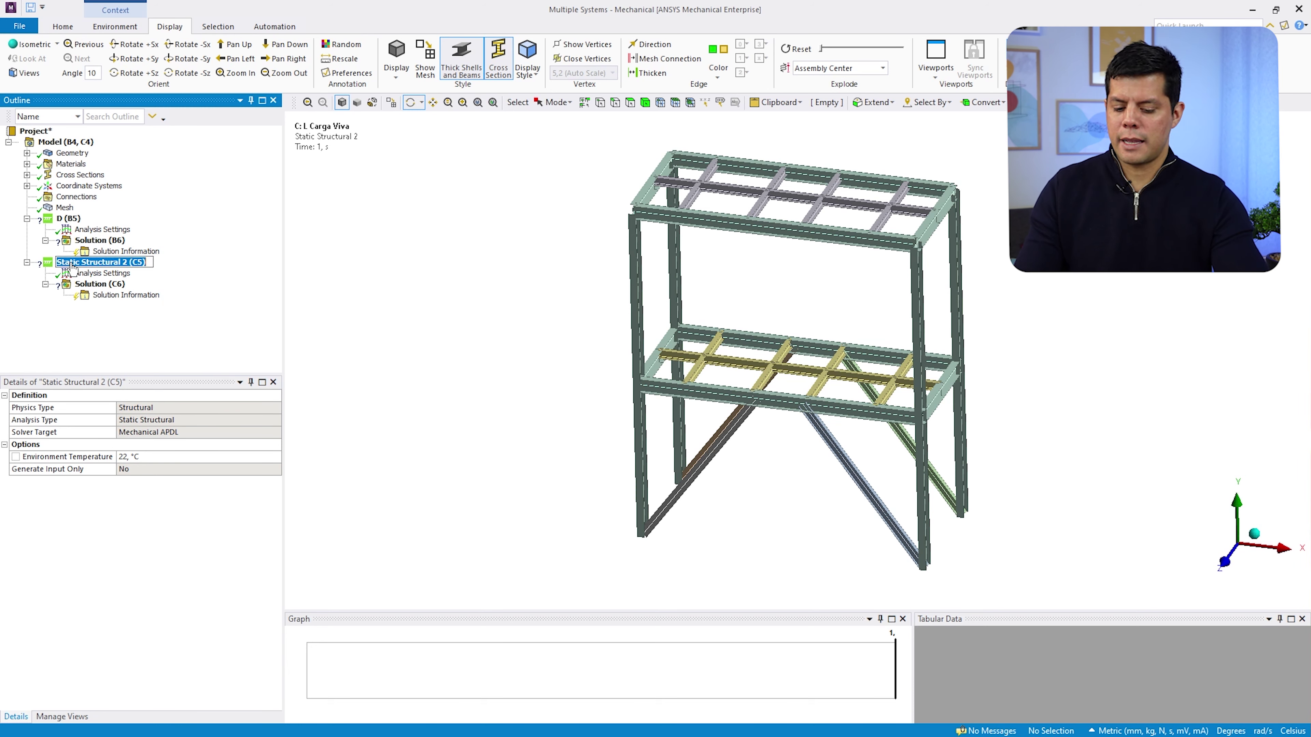
pyautogui.write('L')
pyautogui.press('Return')
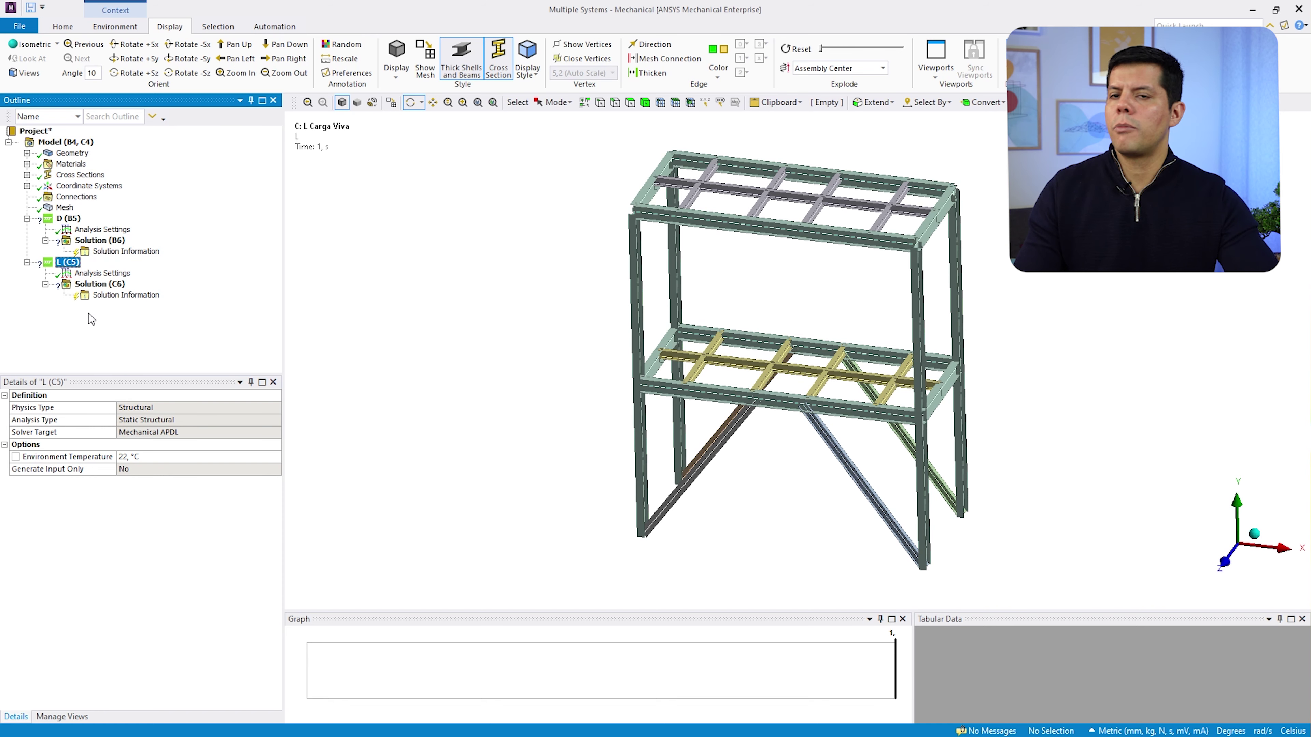
# Make the D analysis active and turn off the Cross Section display so the frame's beams are shown as lines
pyautogui.click(68, 218)
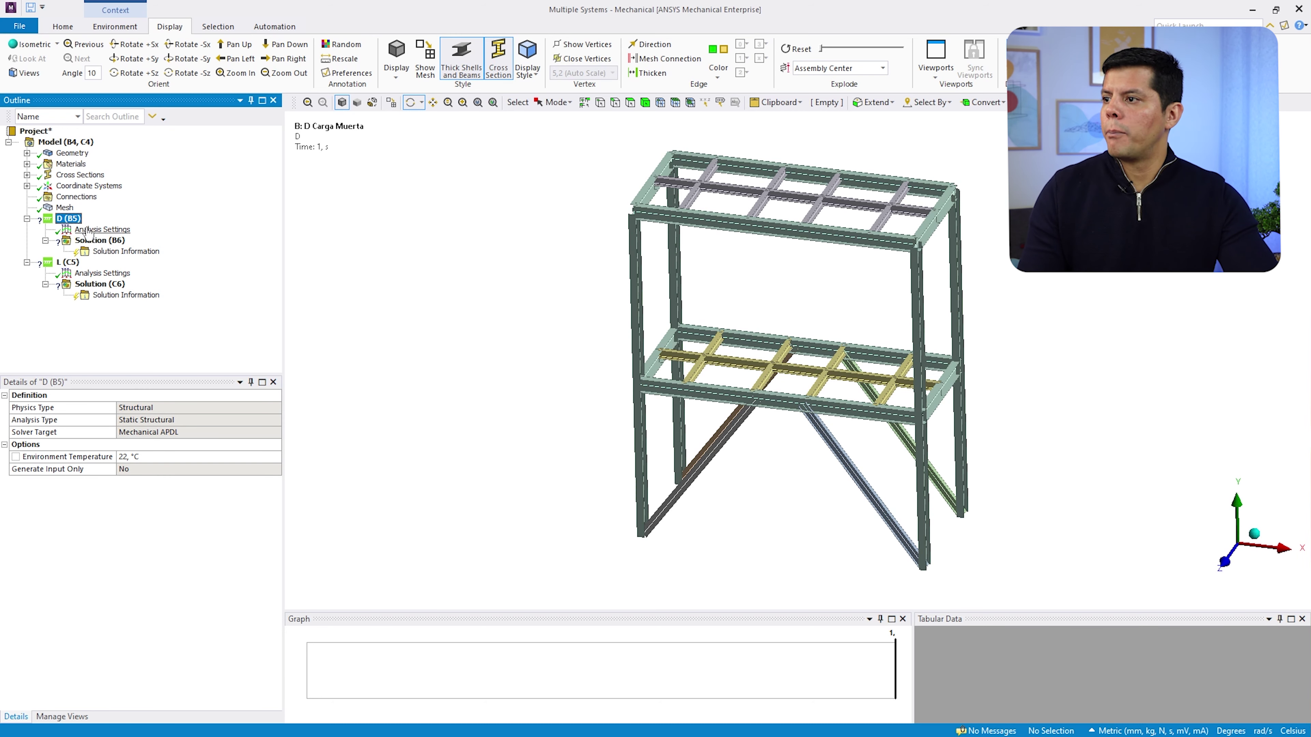
pyautogui.click(114, 27)
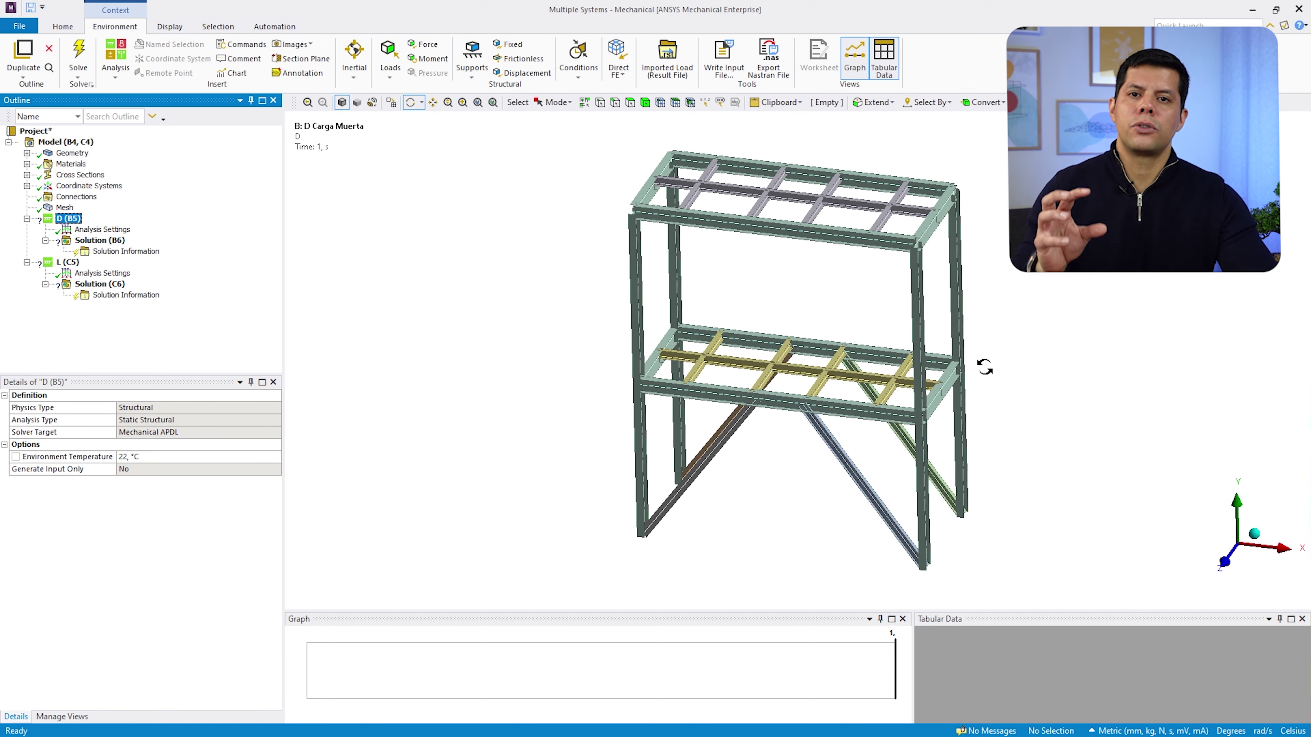
pyautogui.moveTo(1003, 413)
pyautogui.mouseDown()
pyautogui.moveTo(1013, 394)
pyautogui.moveTo(936, 410)
pyautogui.moveTo(1008, 413)
pyautogui.moveTo(916, 410)
pyautogui.moveTo(1008, 410)
pyautogui.mouseUp()
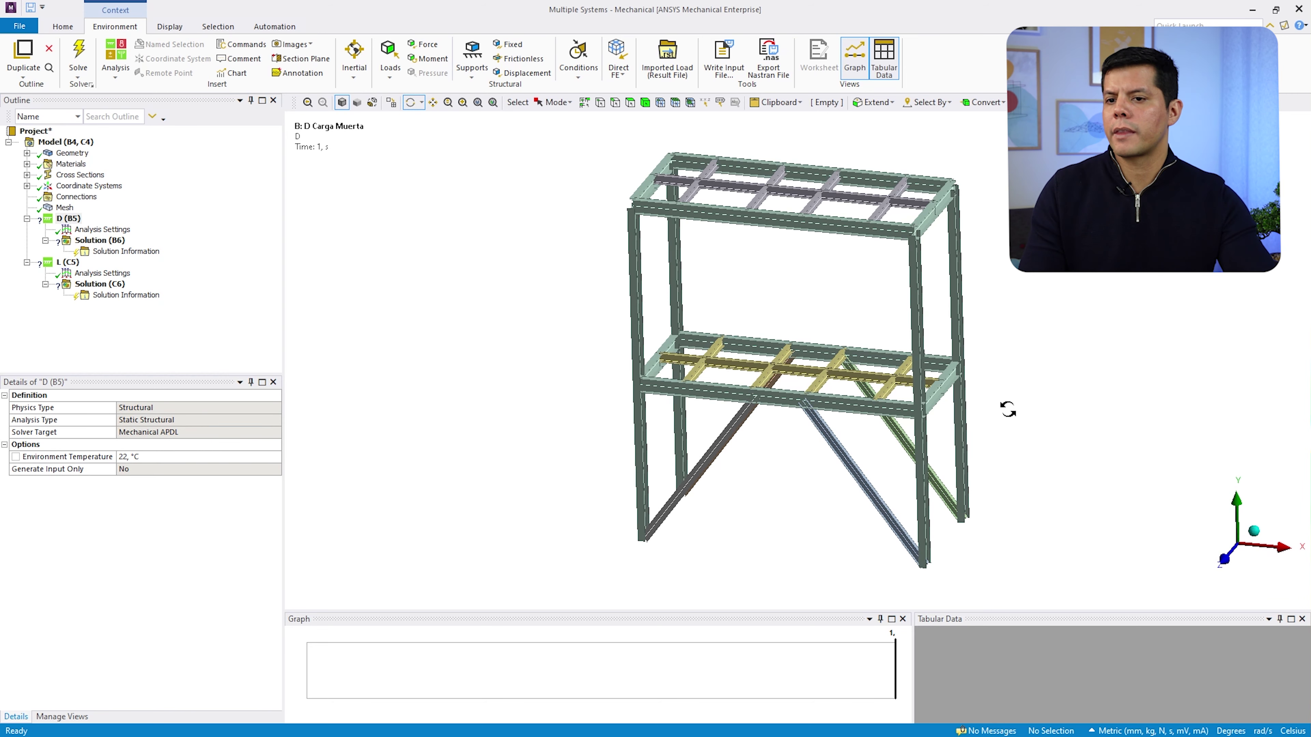
pyautogui.moveTo(905, 415); pyautogui.dragTo(845, 500)
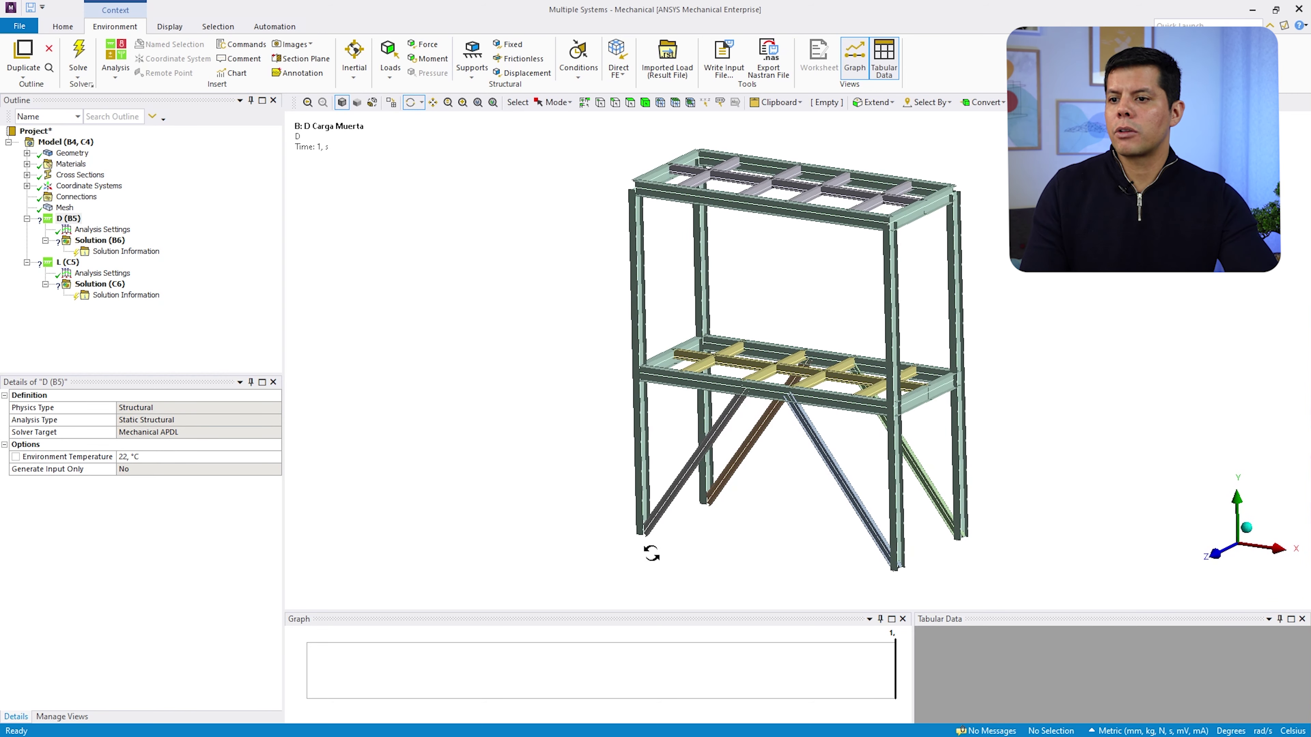
pyautogui.click(170, 26)
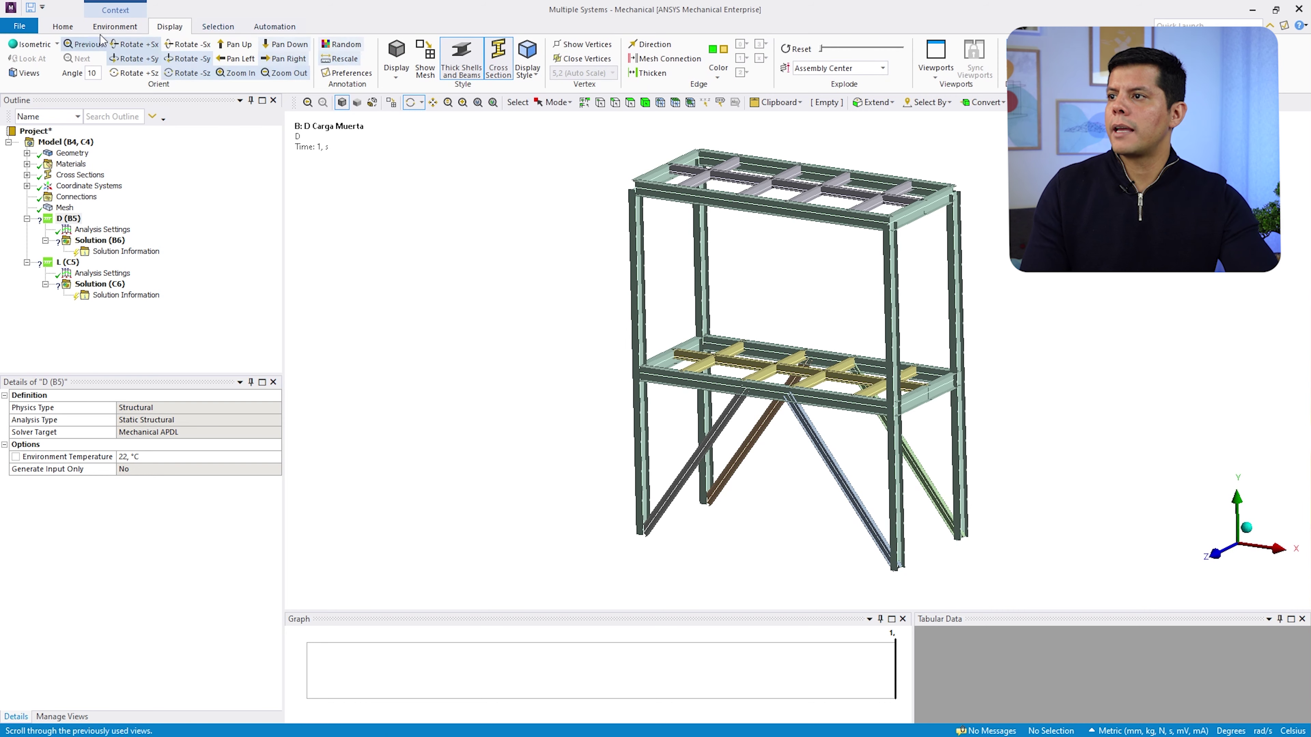
pyautogui.click(498, 58)
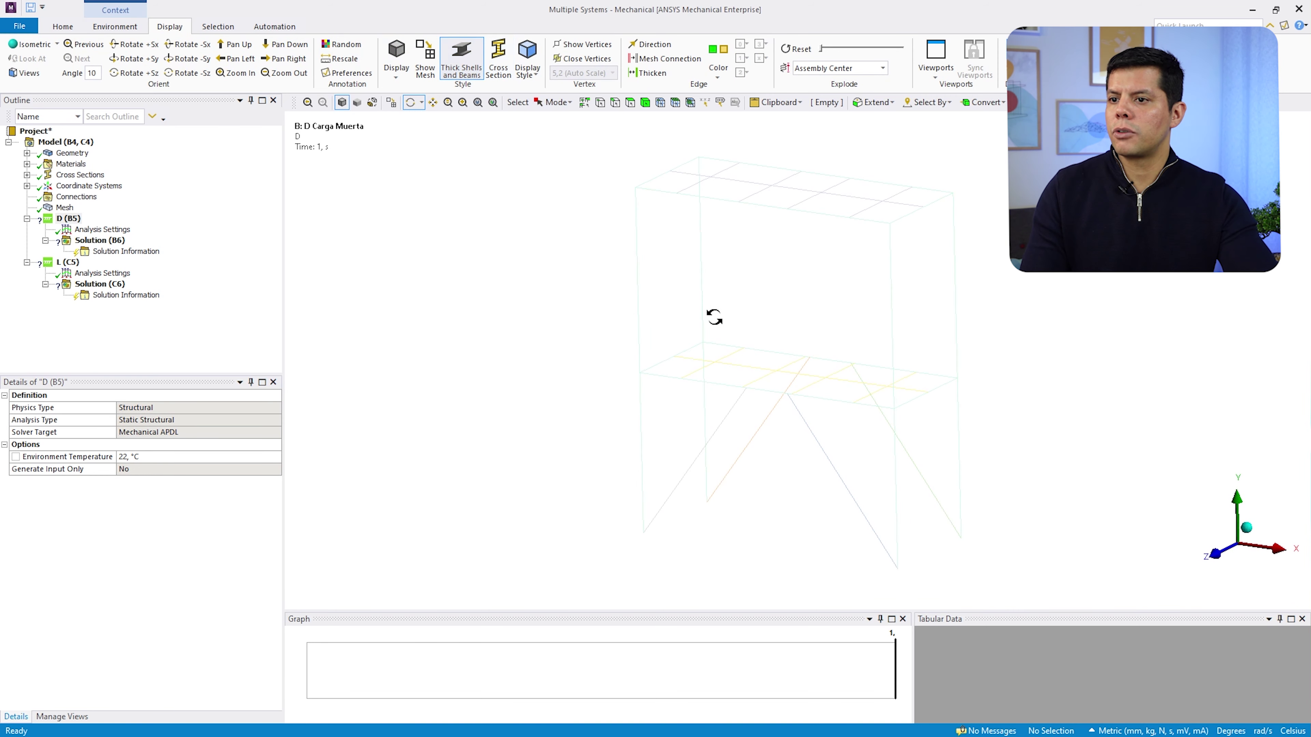
# Show the frame's vertices and add a Displacement support at the four column-base vertices in the D analysis
pyautogui.click(582, 44)
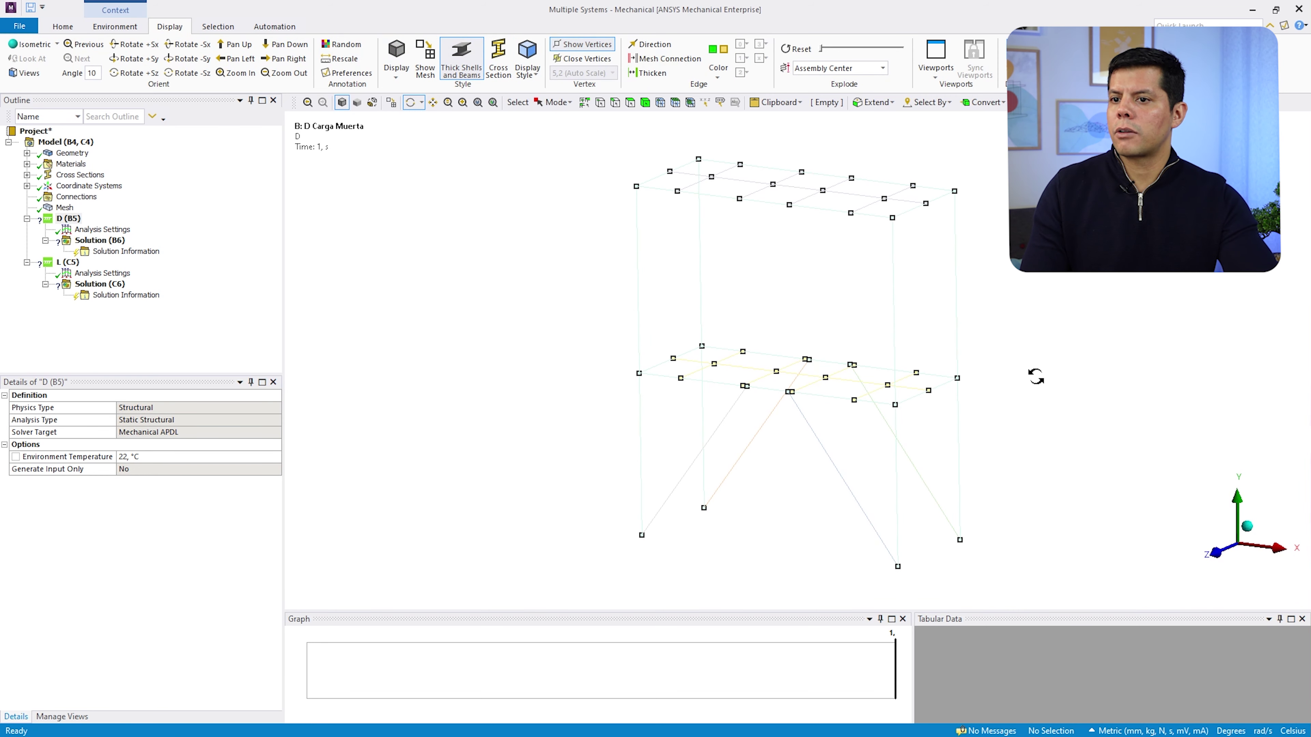
pyautogui.moveTo(1035, 376); pyautogui.dragTo(877, 419)
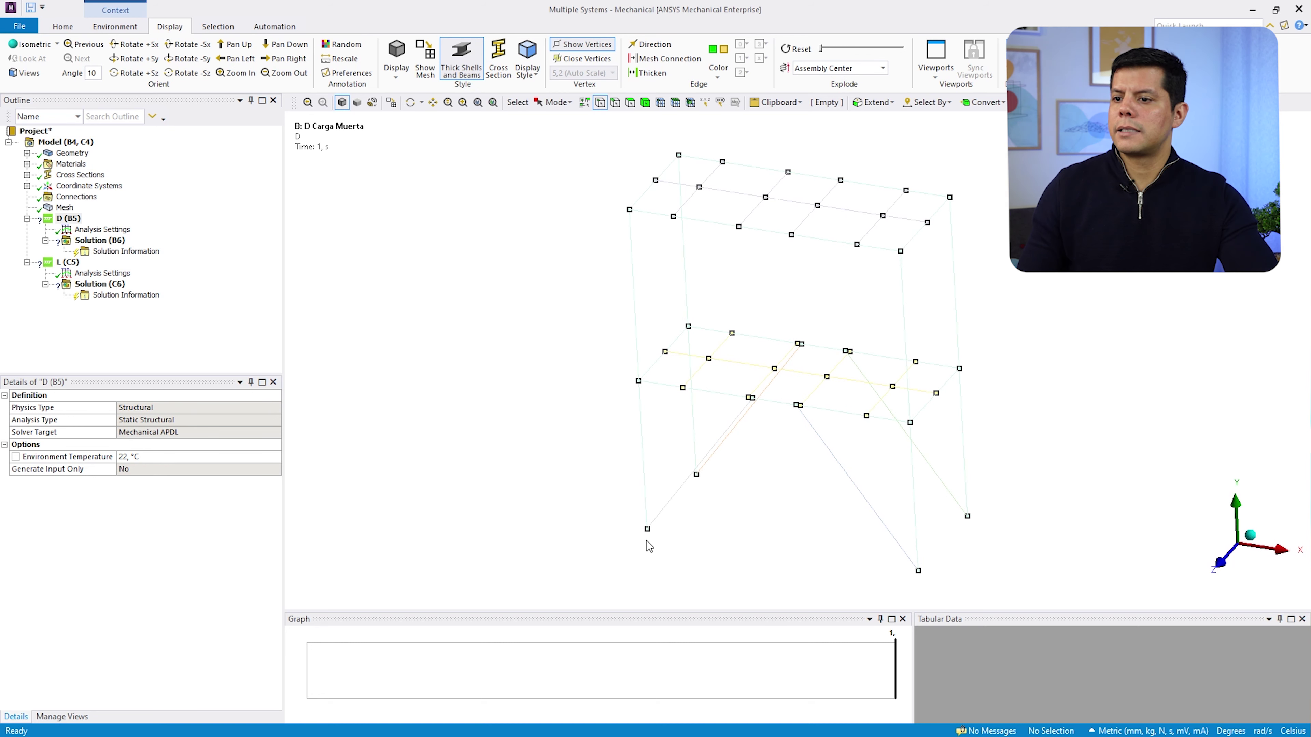
pyautogui.click(647, 529)
pyautogui.keyDown('ctrl'); pyautogui.click(696, 474); pyautogui.keyUp('ctrl')
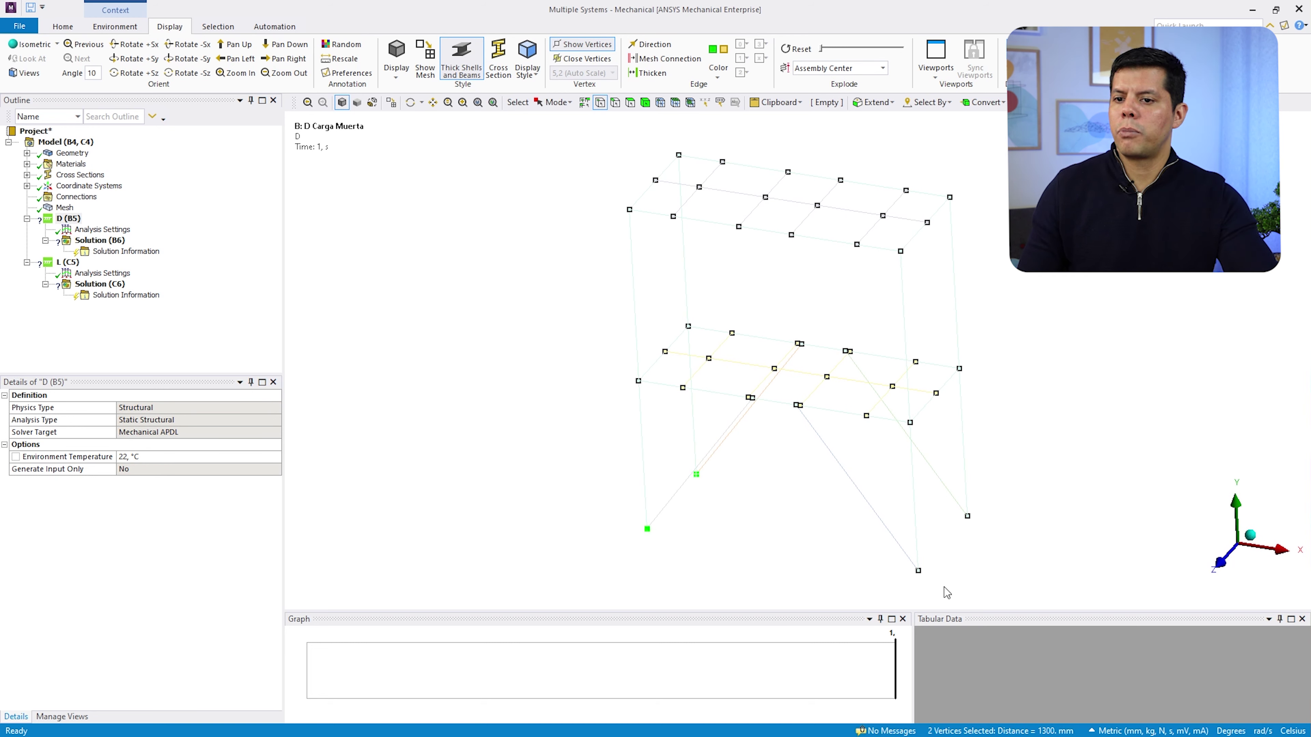
pyautogui.keyDown('ctrl'); pyautogui.click(919, 570); pyautogui.keyUp('ctrl')
pyautogui.keyDown('ctrl'); pyautogui.click(967, 515); pyautogui.keyUp('ctrl')
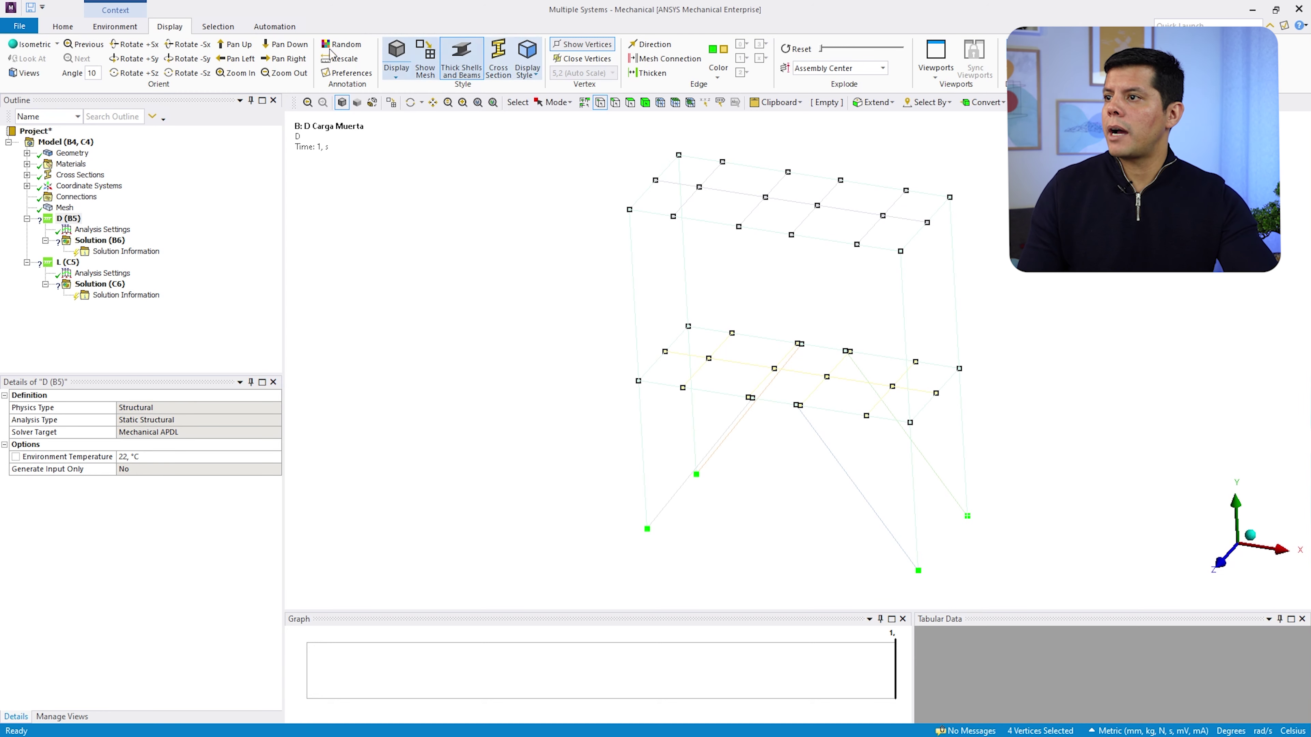
pyautogui.click(115, 27)
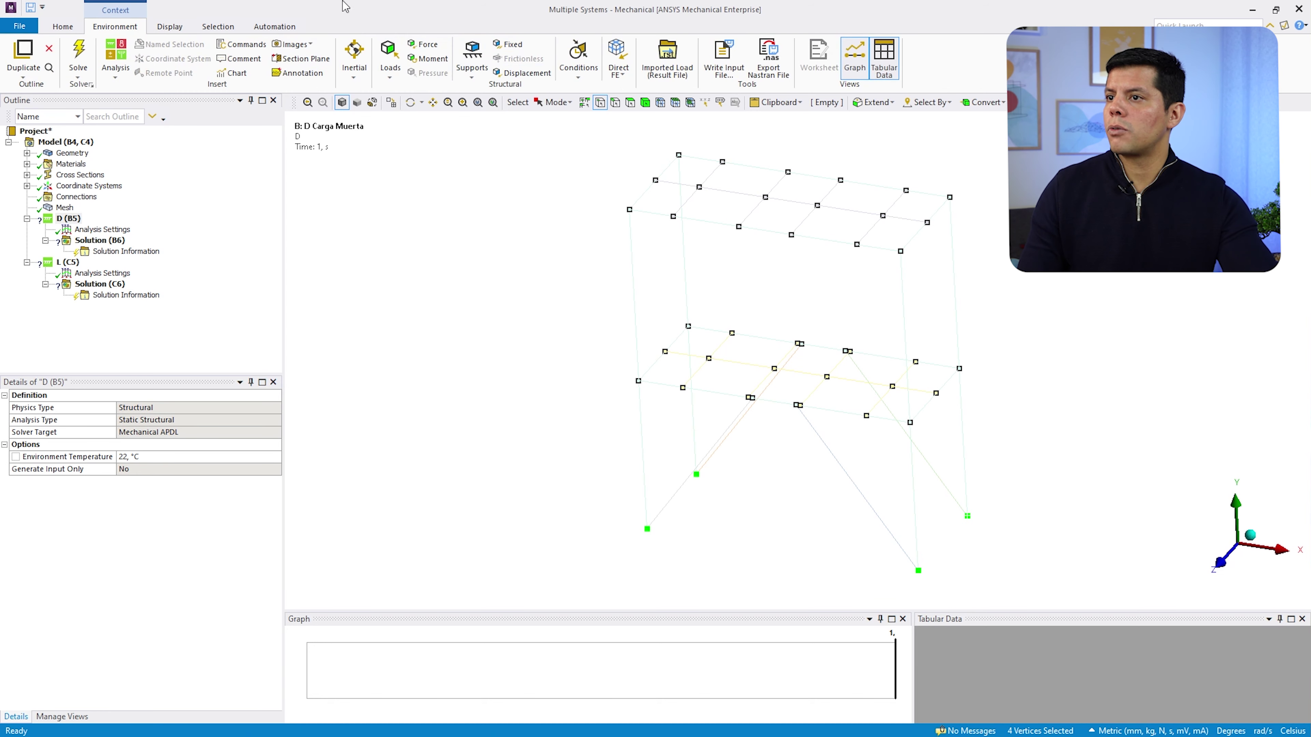
pyautogui.click(518, 78)
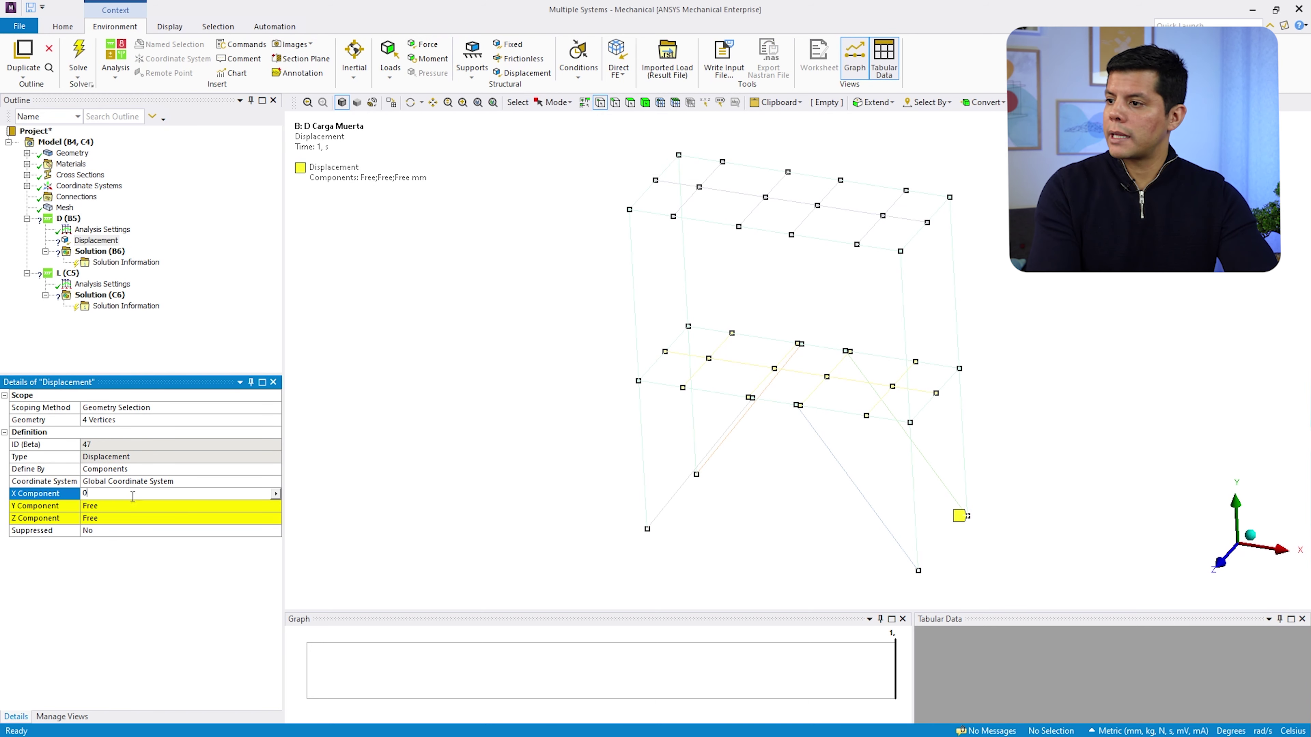
# Set the X, Y and Z components of the base displacement to 0 mm
pyautogui.write('0')
pyautogui.press('Return')
pyautogui.write('0')
pyautogui.press('Return')
pyautogui.write('0')
pyautogui.press('Return')
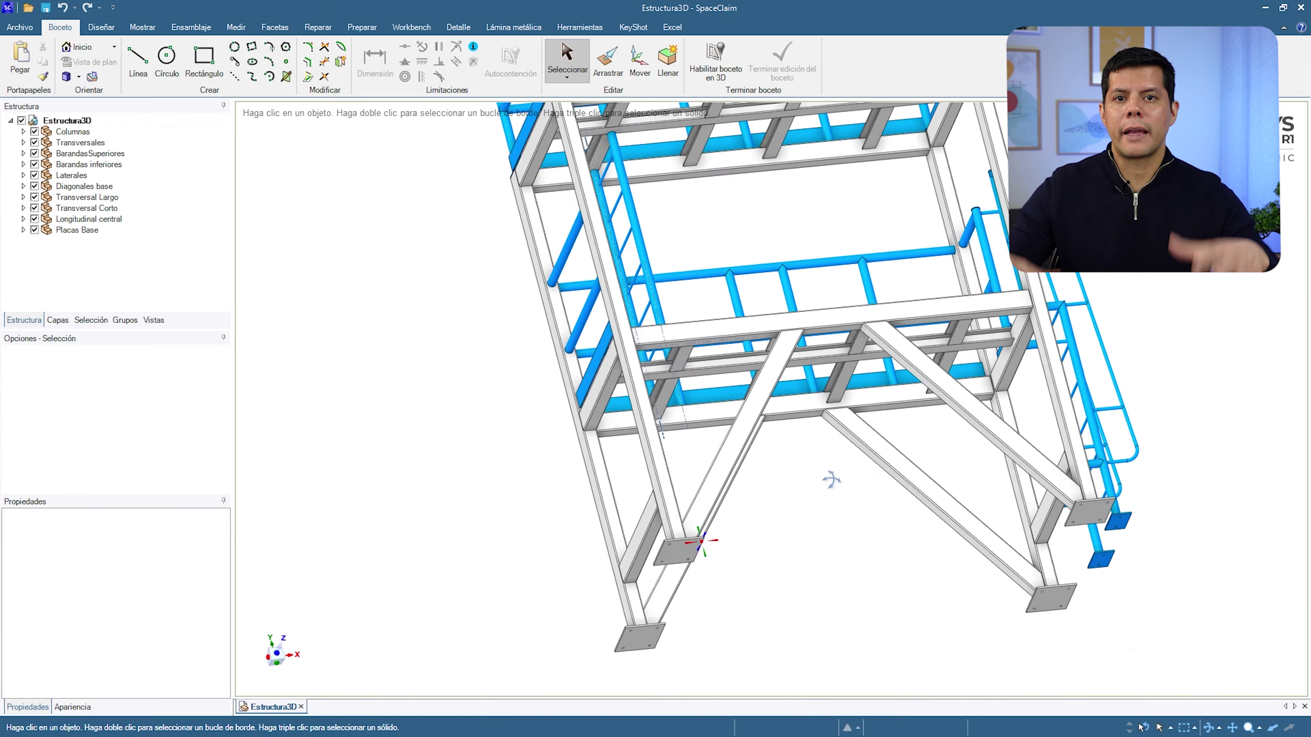
# Examine the base plates, diagonal braces and platform framing of the Estructura3D model in SpaceClaim
pyautogui.moveTo(830, 479); pyautogui.dragTo(722, 480, button='middle')
pyautogui.scroll(5, 719, 480)
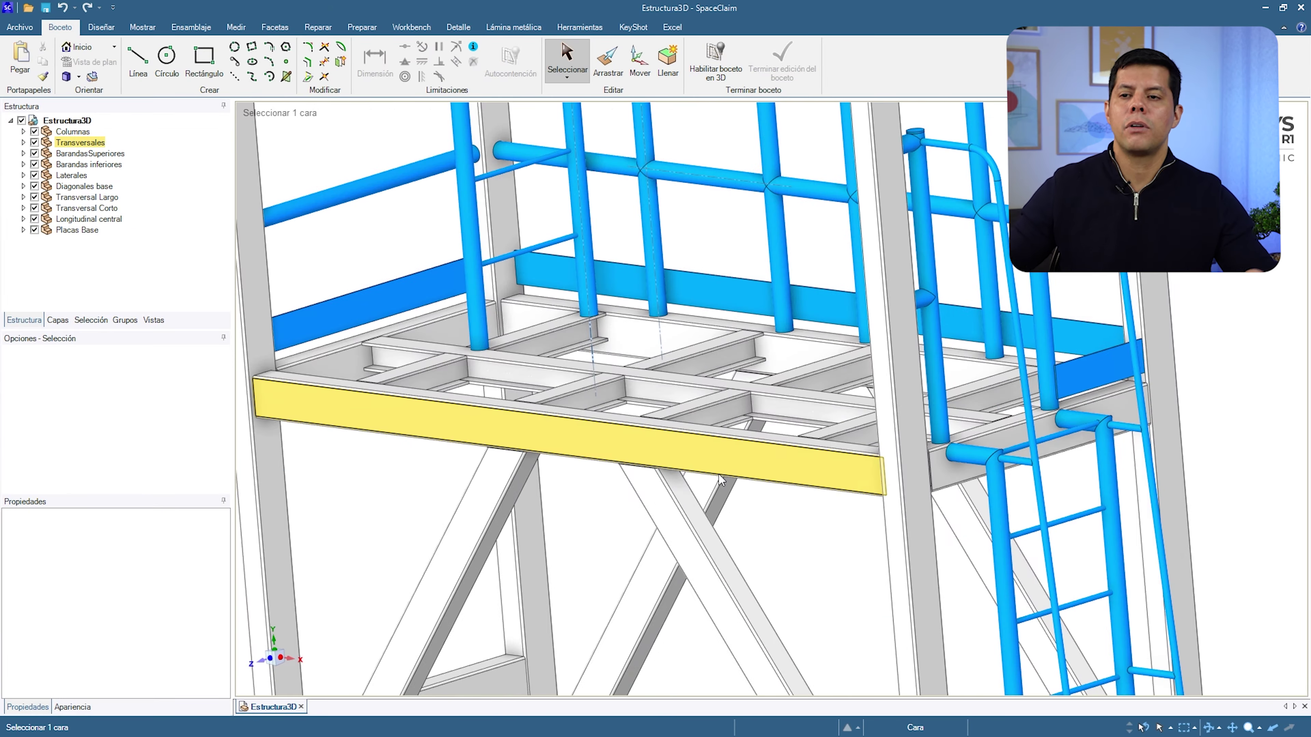
pyautogui.scroll(-8, 719, 474)
pyautogui.moveTo(695, 319); pyautogui.dragTo(712, 339, button='middle')
pyautogui.moveTo(712, 339); pyautogui.dragTo(729, 359, button='middle')
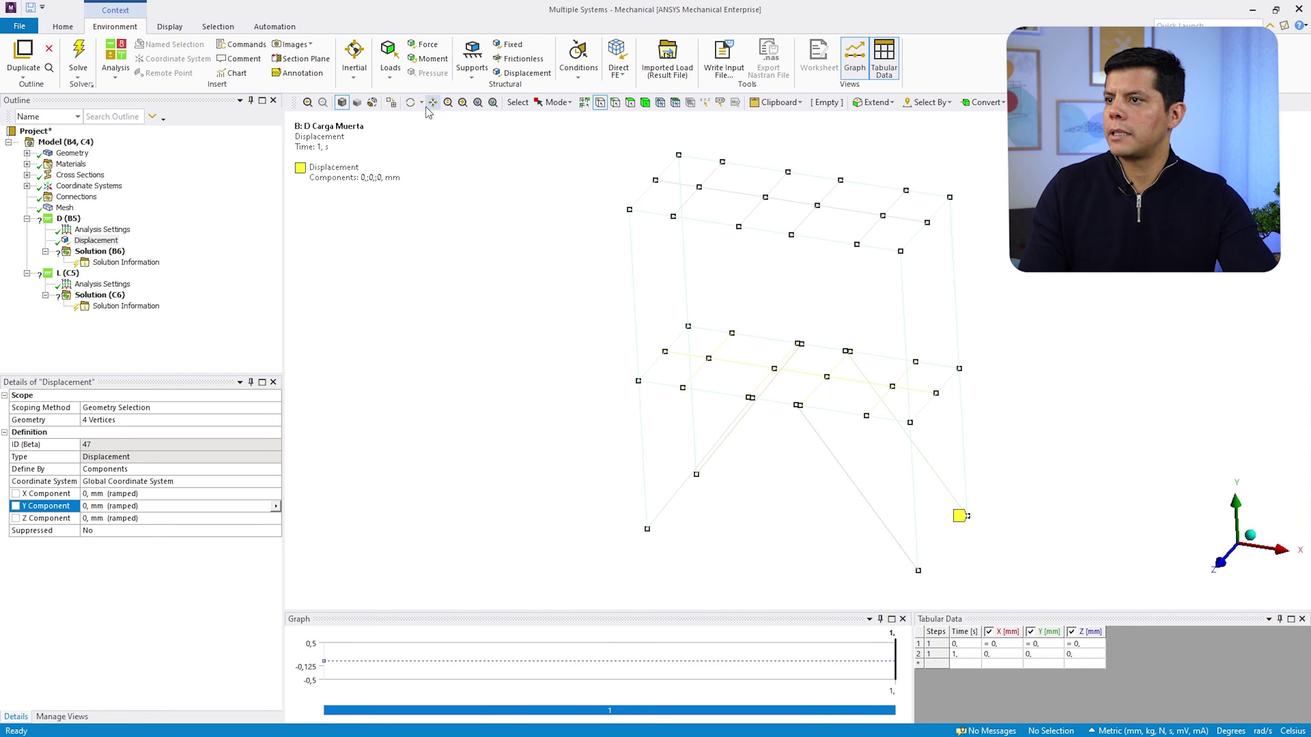
# Rename the Displacement support under the D analysis in ANSYS Mechanical as Anclaje
pyautogui.click(410, 102)
pyautogui.moveTo(792, 325); pyautogui.dragTo(764, 318)
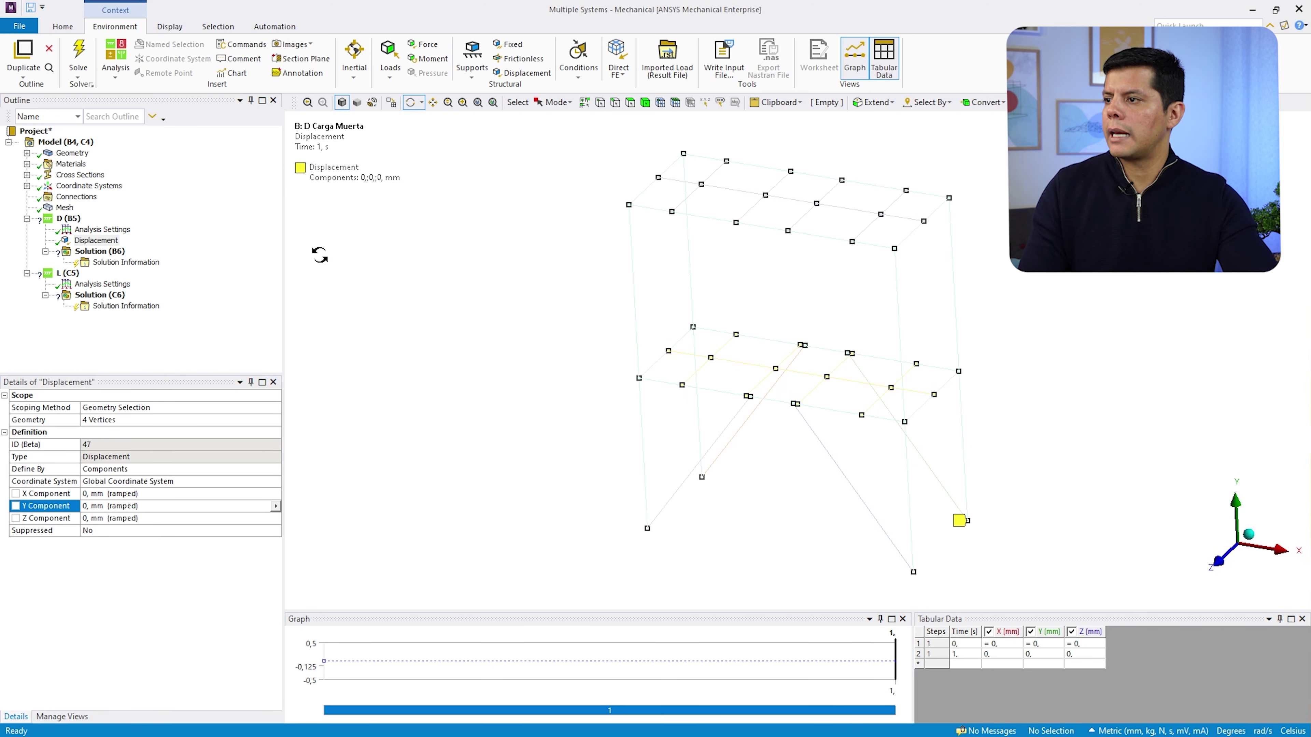
pyautogui.click(69, 218)
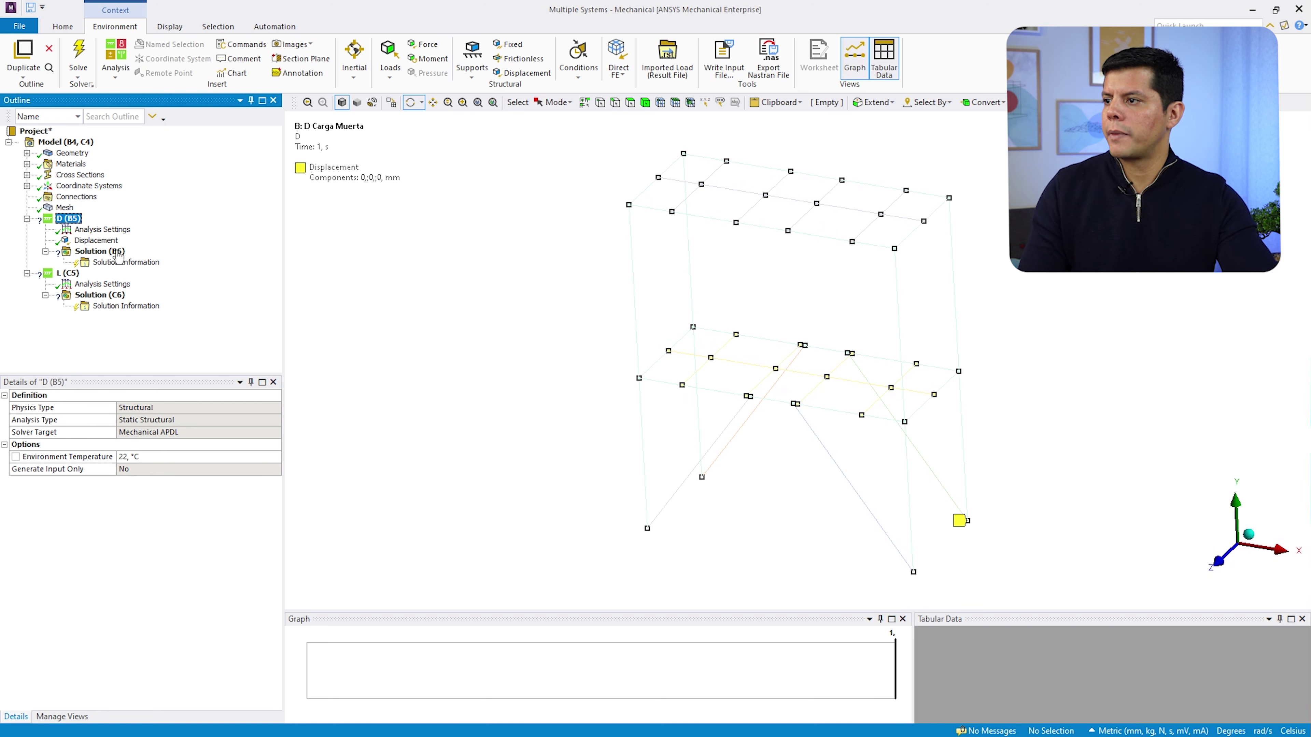
pyautogui.click(103, 240)
pyautogui.click(90, 240)
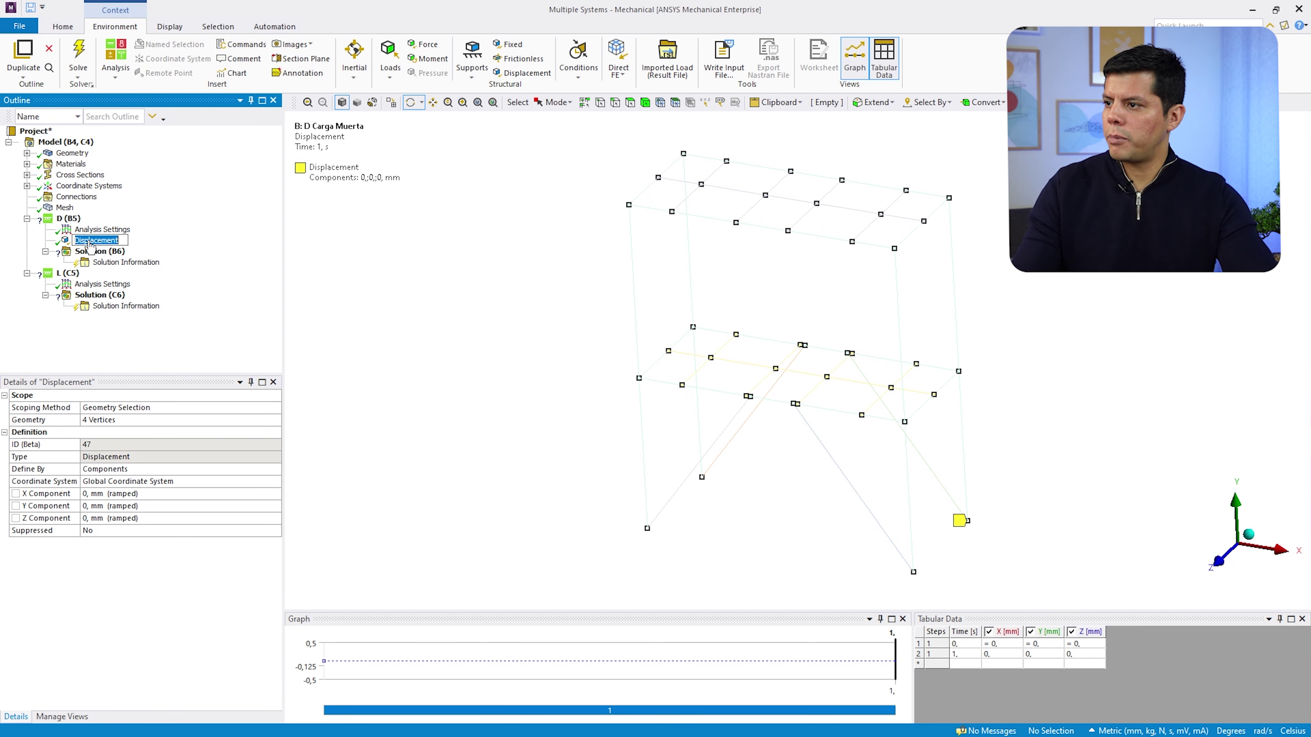
pyautogui.write('Anclaj')
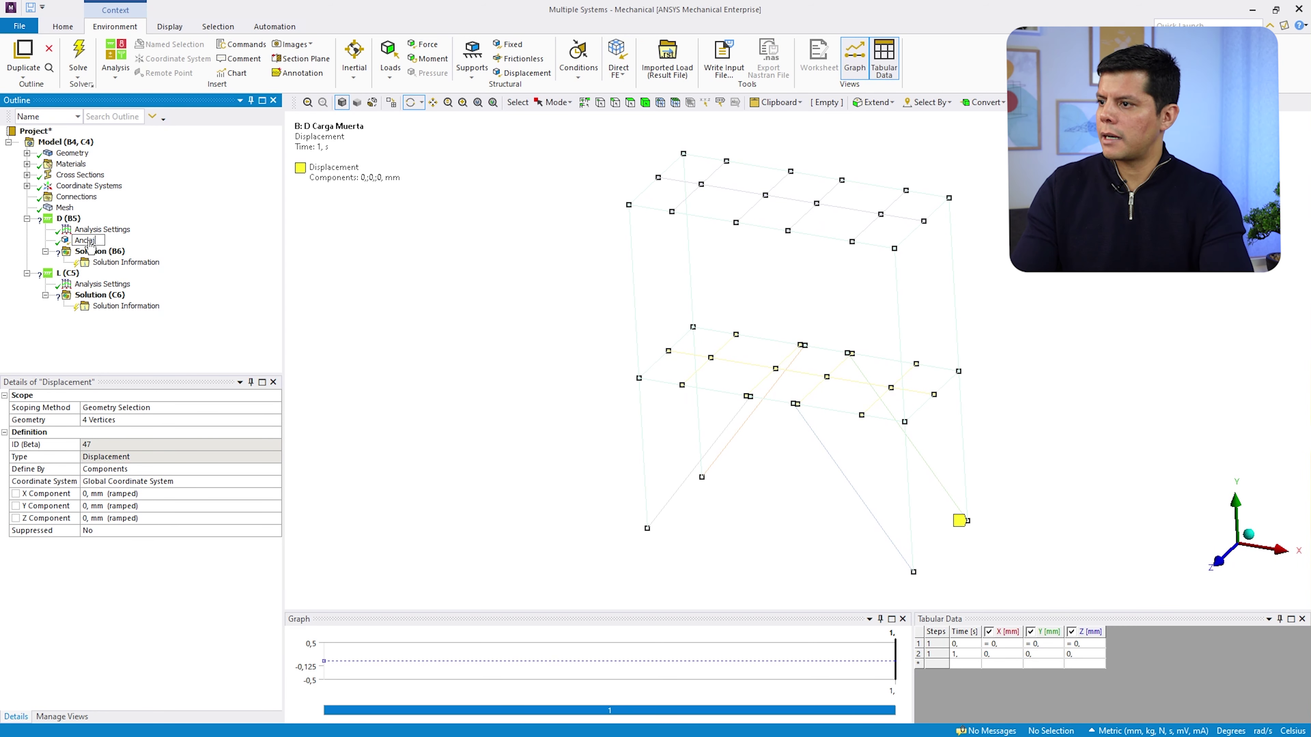
pyautogui.write('e')
pyautogui.press('Return')
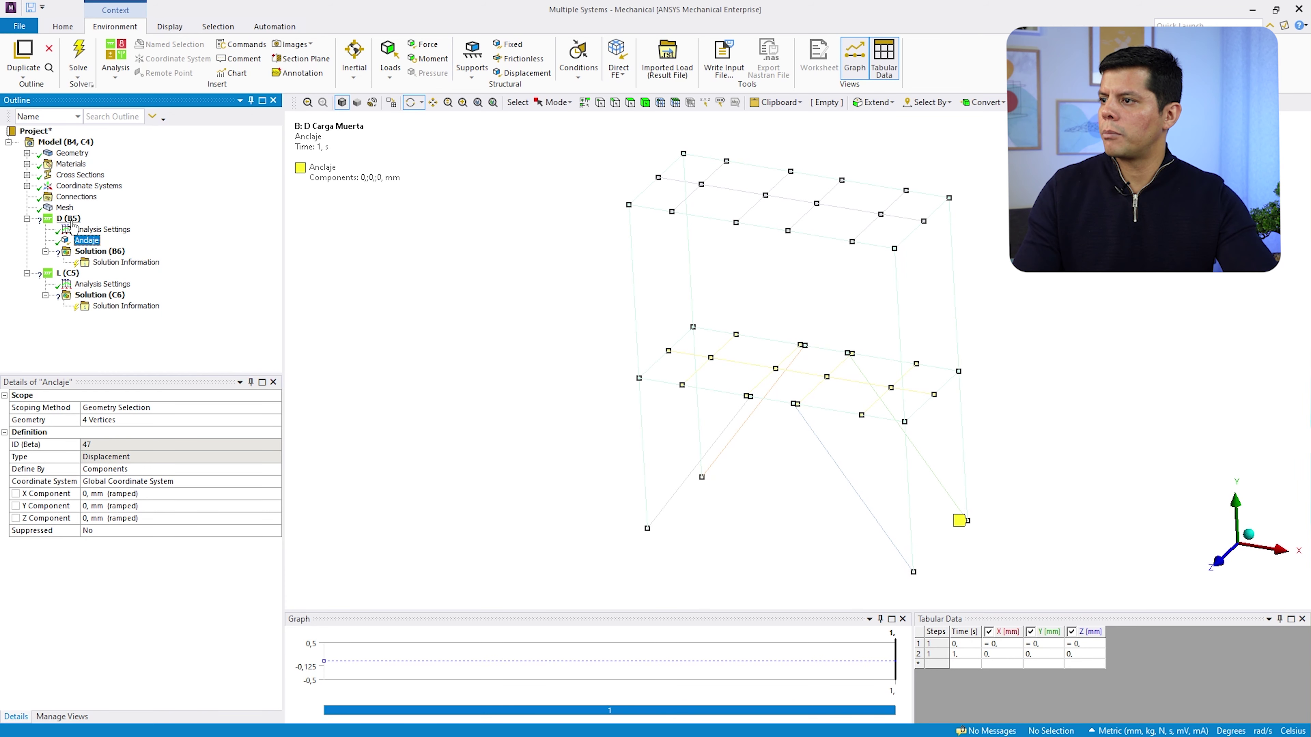
# Add Standard Earth Gravity to the D analysis and set its direction to -Y
pyautogui.click(69, 218)
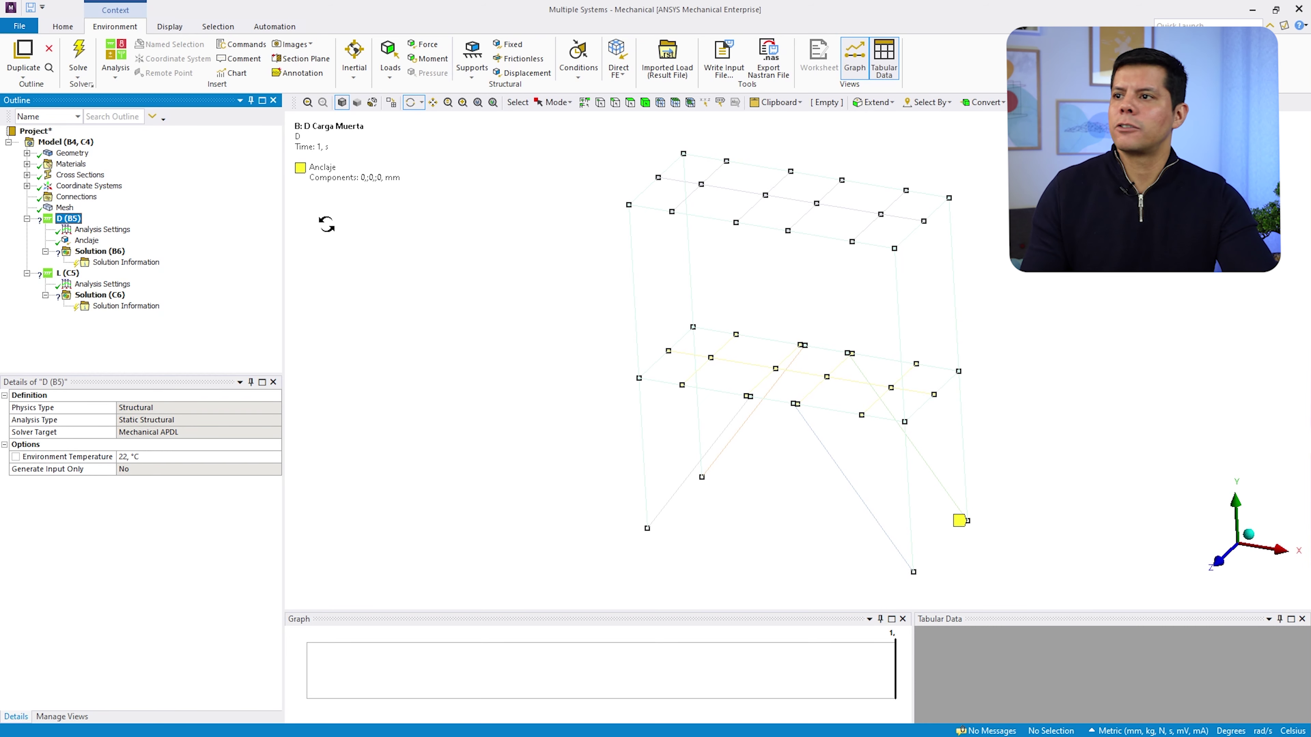
pyautogui.click(352, 74)
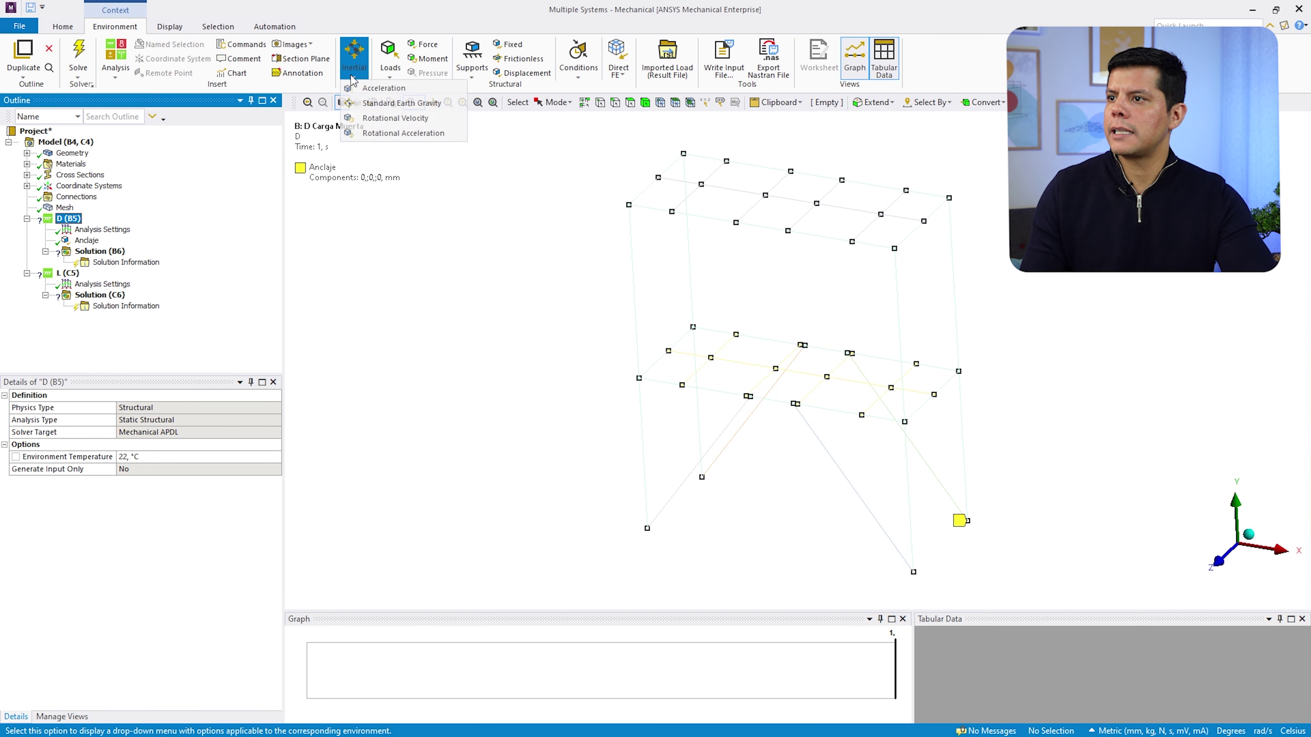
pyautogui.click(395, 106)
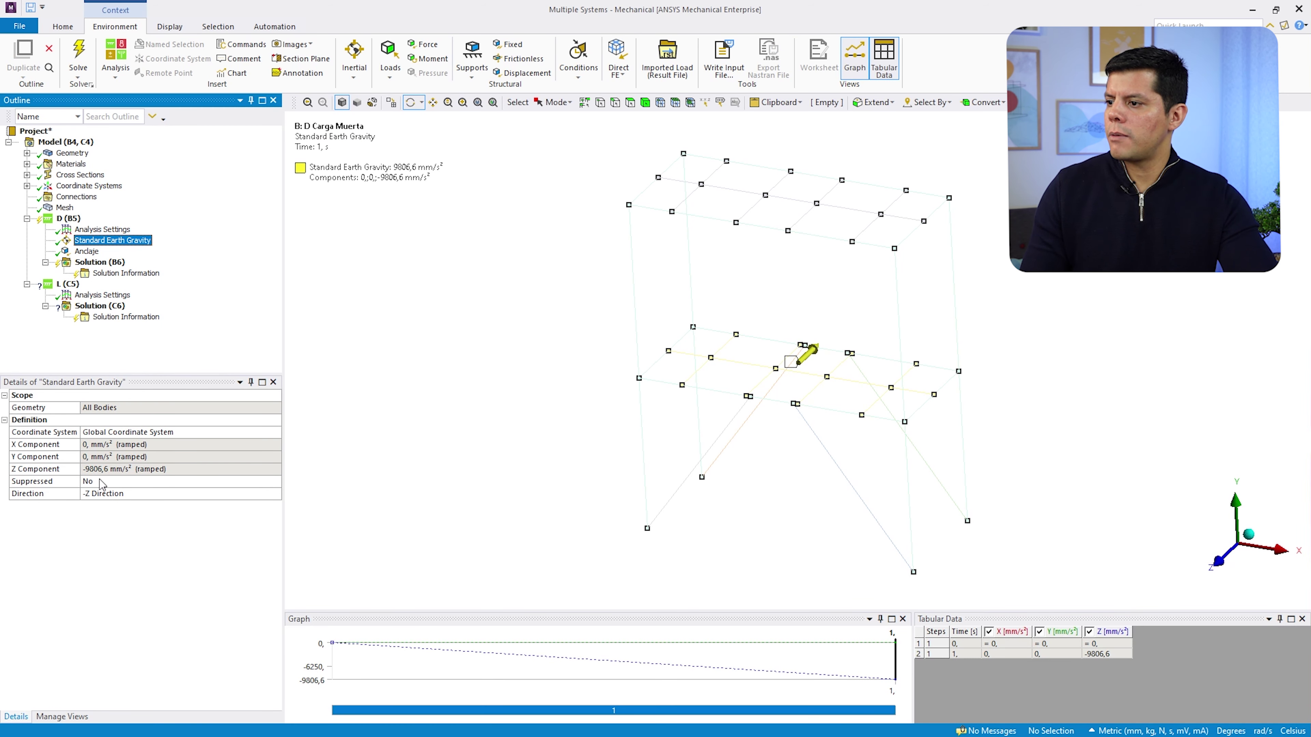
pyautogui.click(102, 493)
pyautogui.moveTo(794, 335)
pyautogui.mouseDown()
pyautogui.moveTo(617, 358)
pyautogui.moveTo(743, 331)
pyautogui.moveTo(778, 342)
pyautogui.mouseUp()
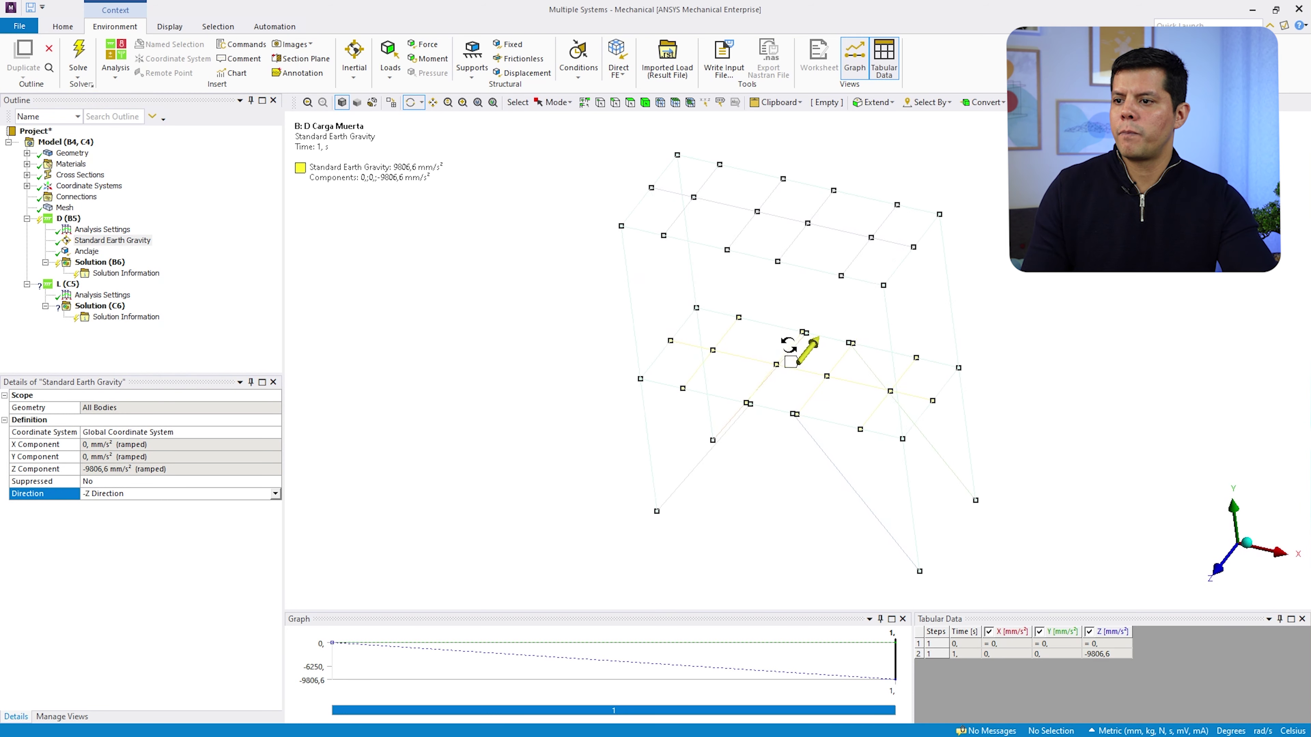
pyautogui.doubleClick(108, 494)
pyautogui.doubleClick(116, 494)
pyautogui.doubleClick(124, 494)
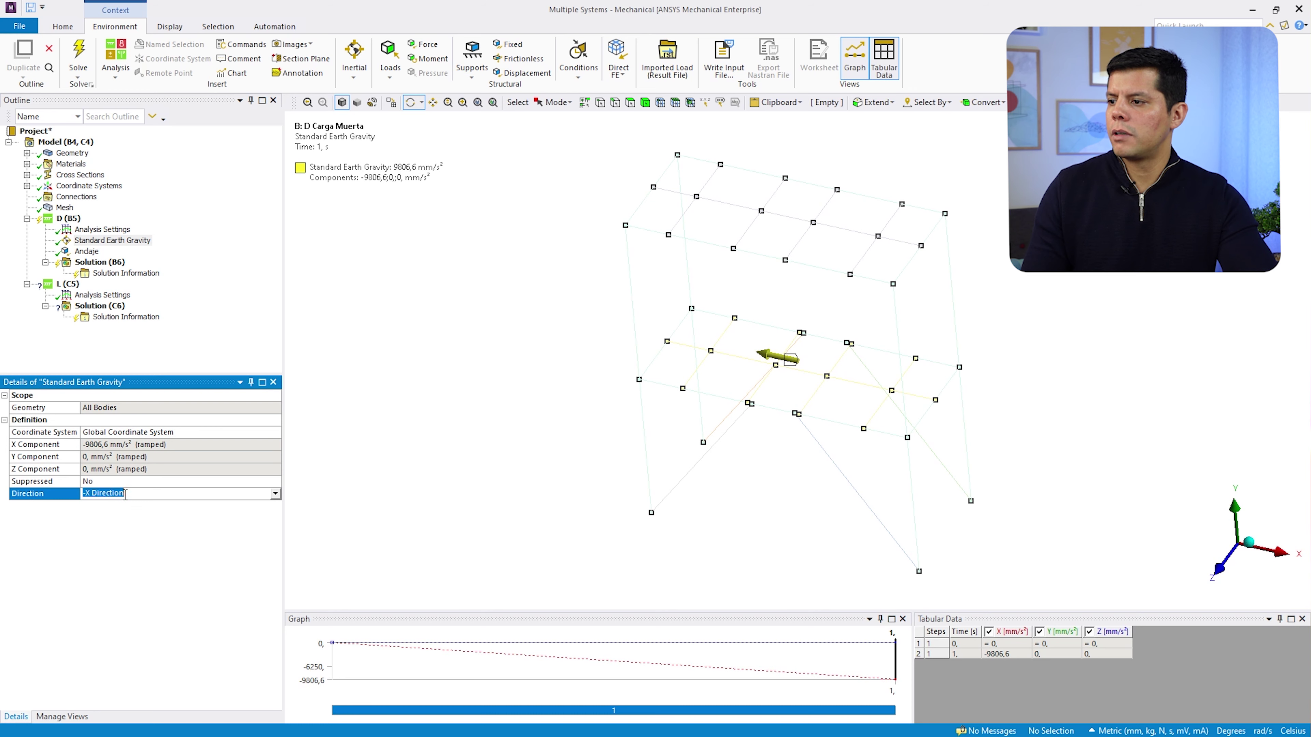
pyautogui.doubleClick(126, 494)
pyautogui.moveTo(720, 412); pyautogui.dragTo(789, 393)
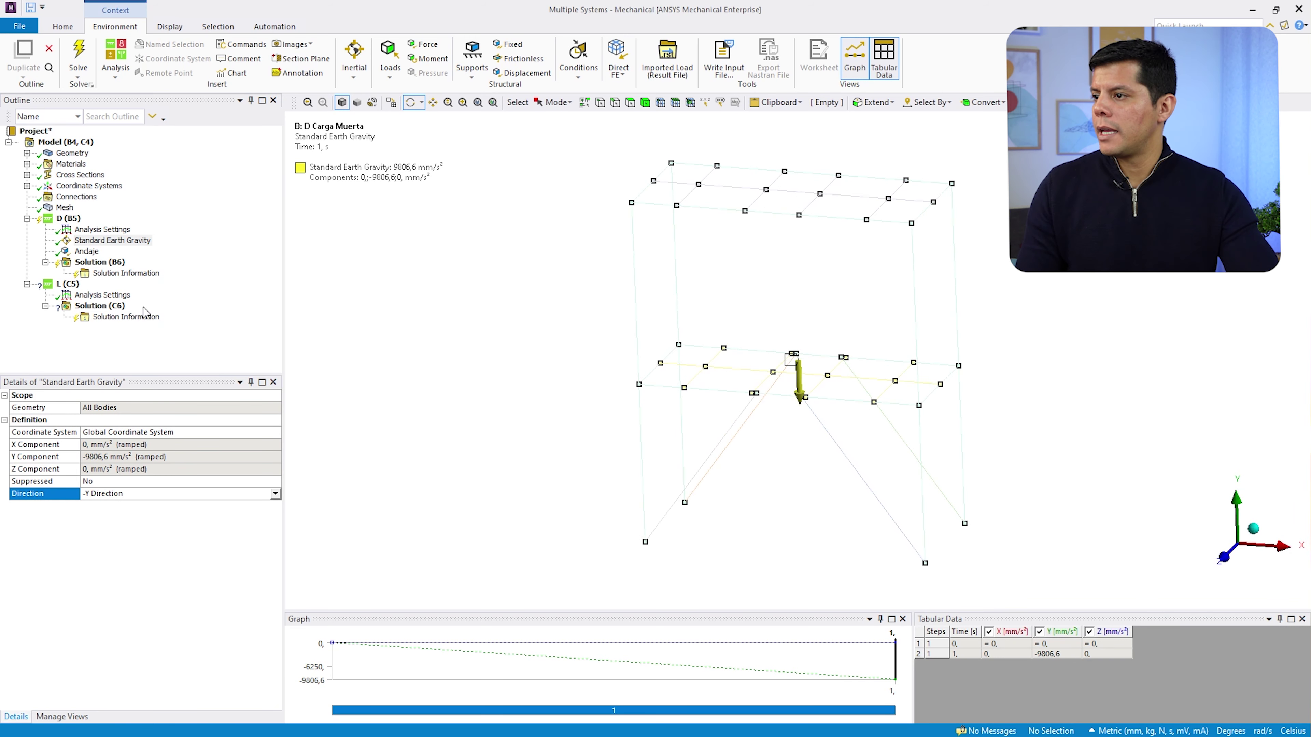
pyautogui.click(99, 241)
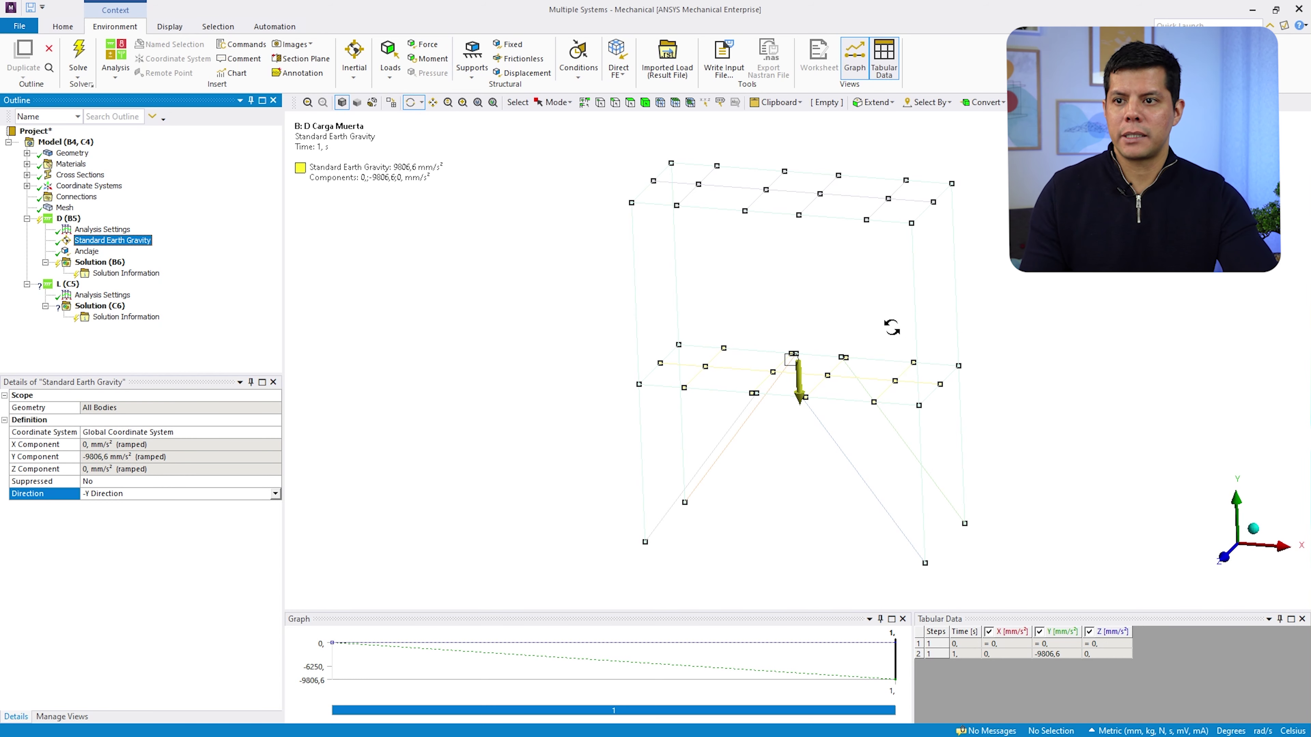
pyautogui.moveTo(864, 307); pyautogui.dragTo(844, 313)
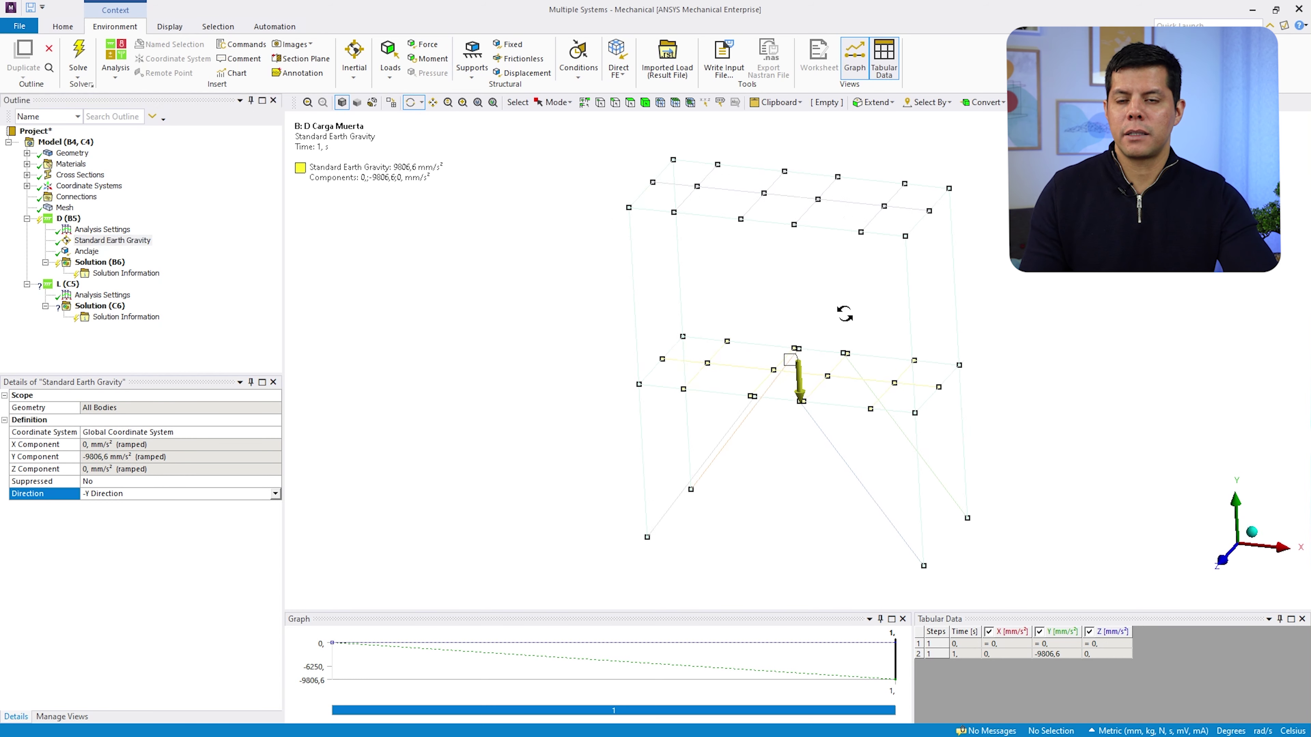
# Review the Structural Steel material properties, particularly its density, and return to the Standard Earth Gravity load
pyautogui.click(27, 163)
pyautogui.click(98, 175)
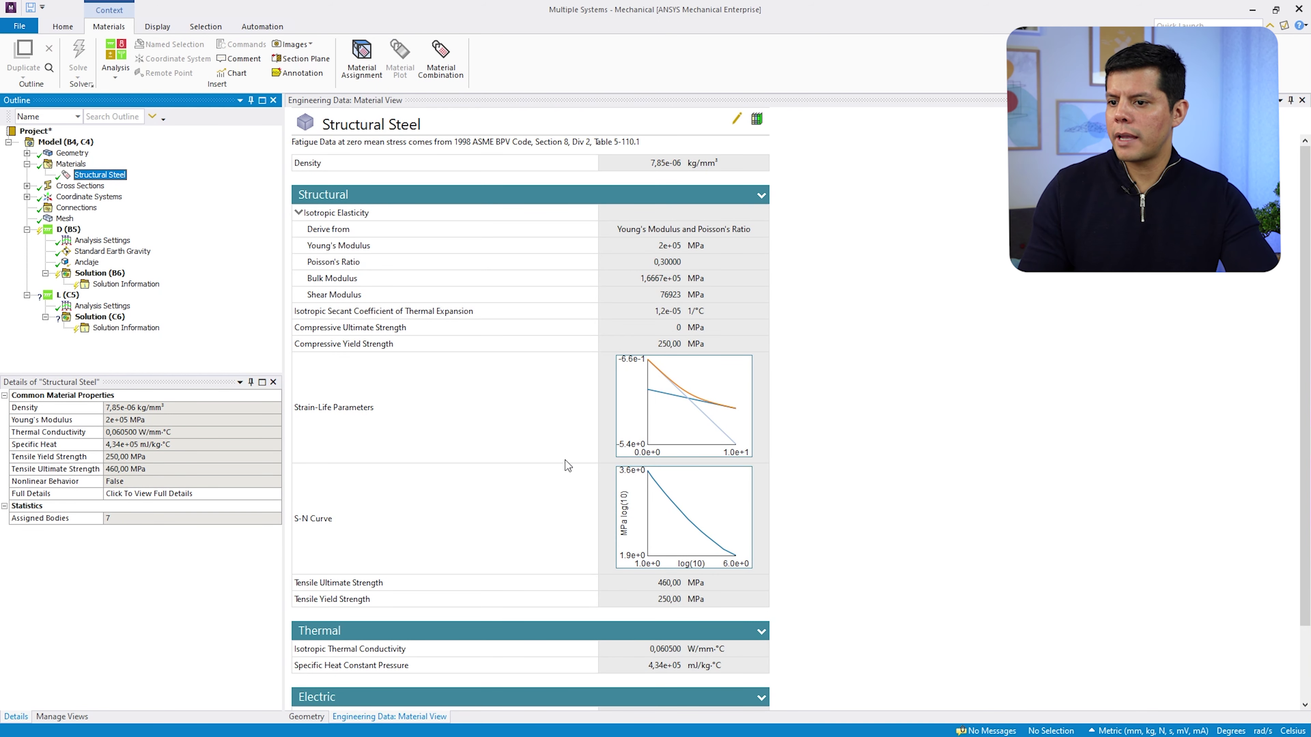
pyautogui.scroll(-3, 568, 466)
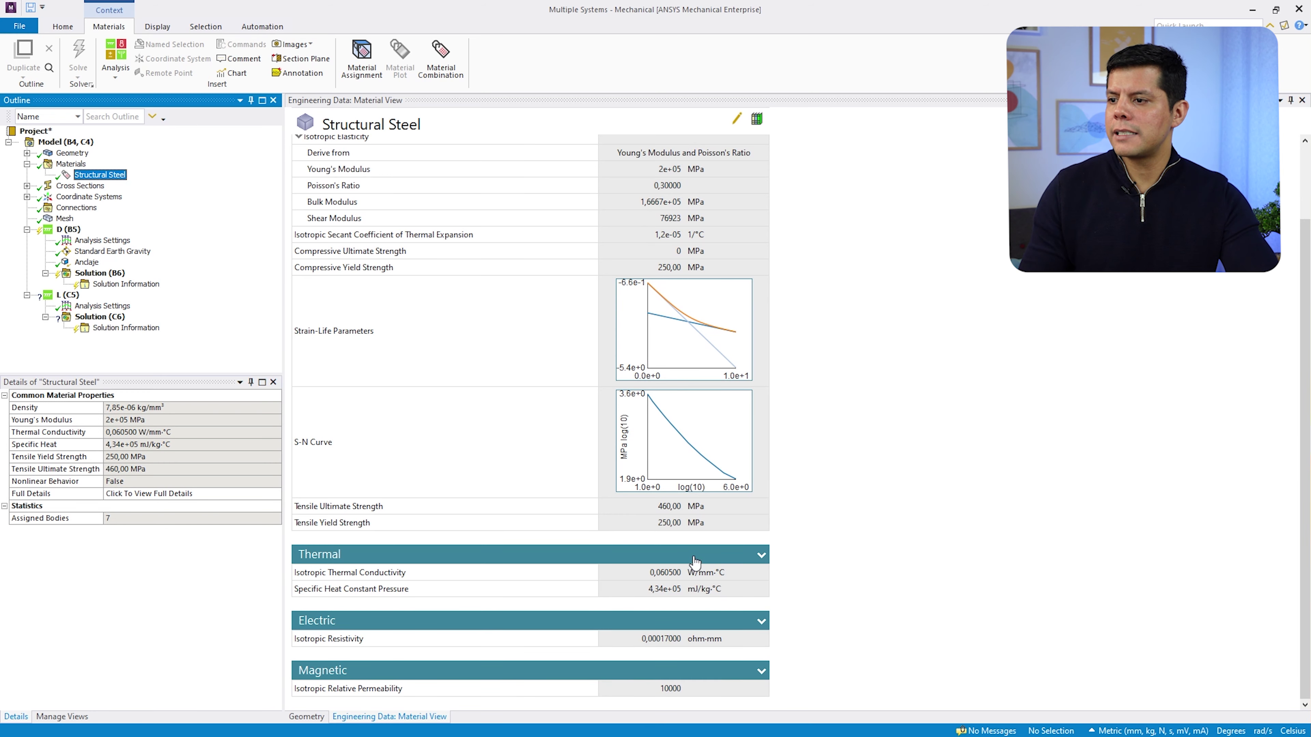
pyautogui.scroll(3, 448, 194)
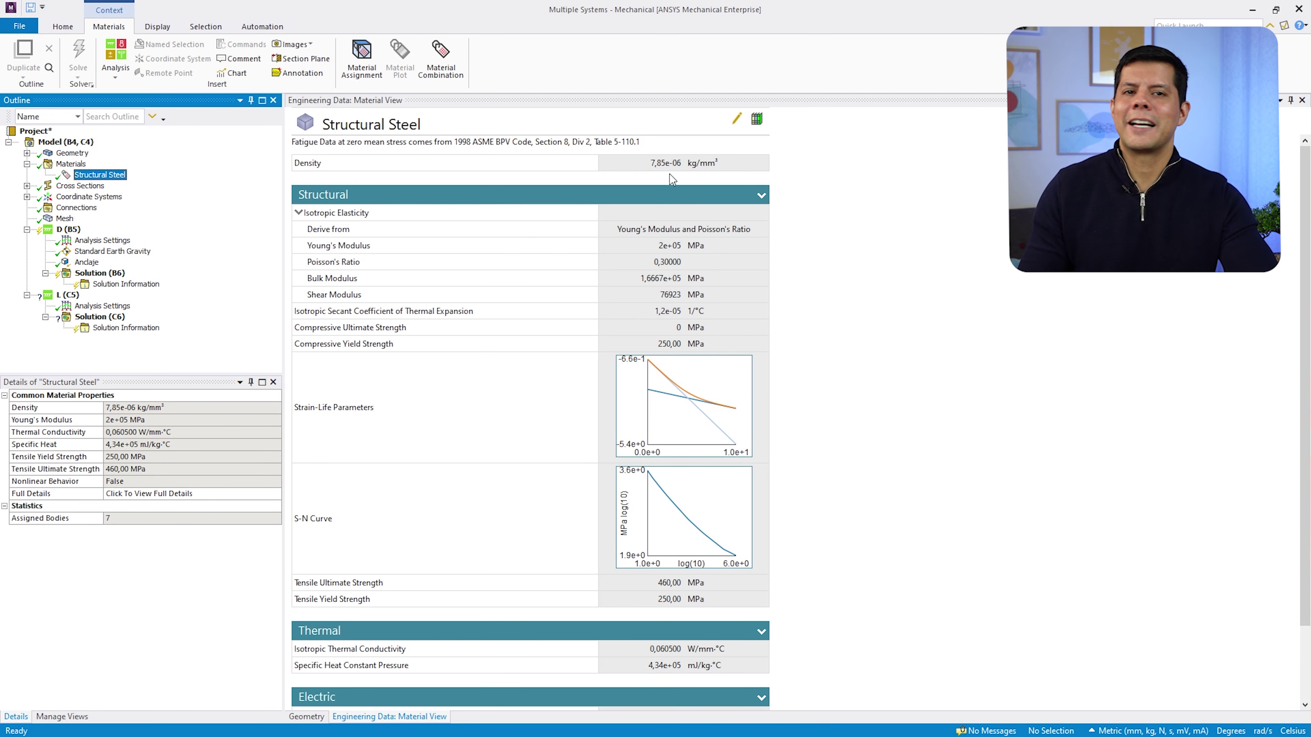
pyautogui.moveTo(646, 164); pyautogui.dragTo(708, 161)
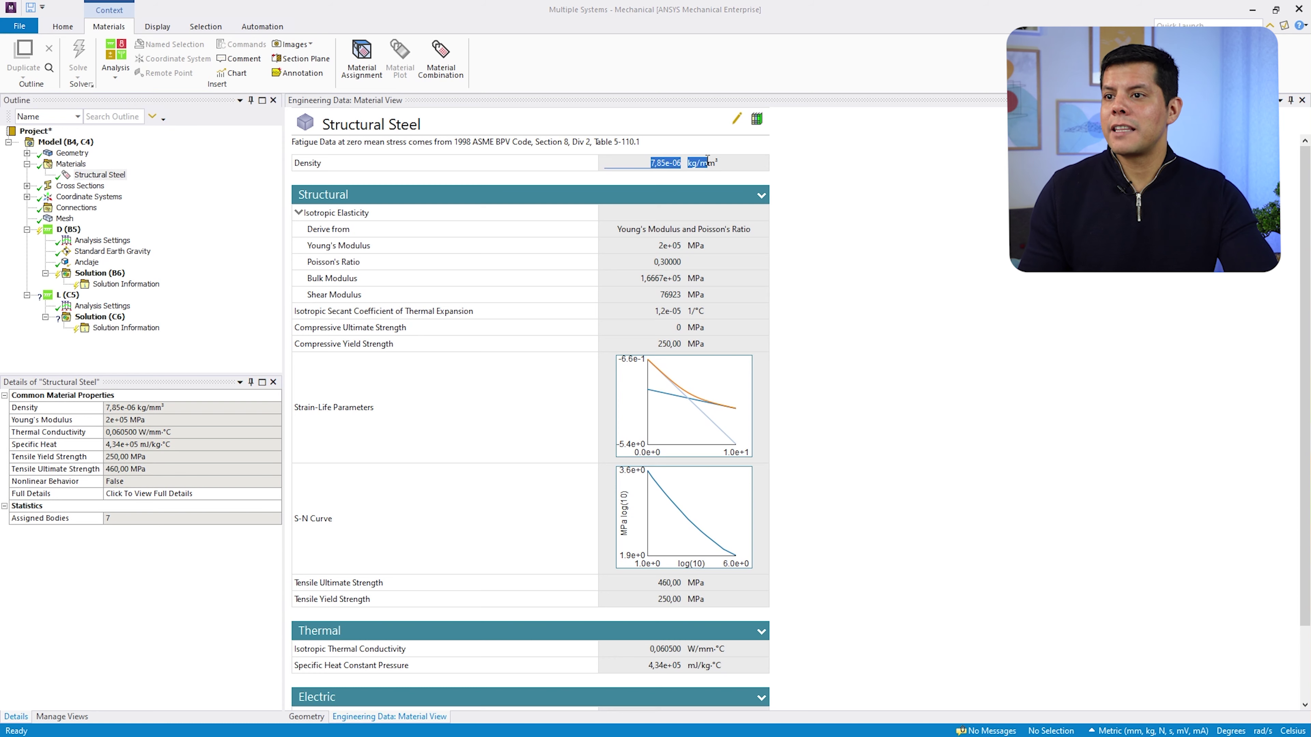
pyautogui.click(719, 161)
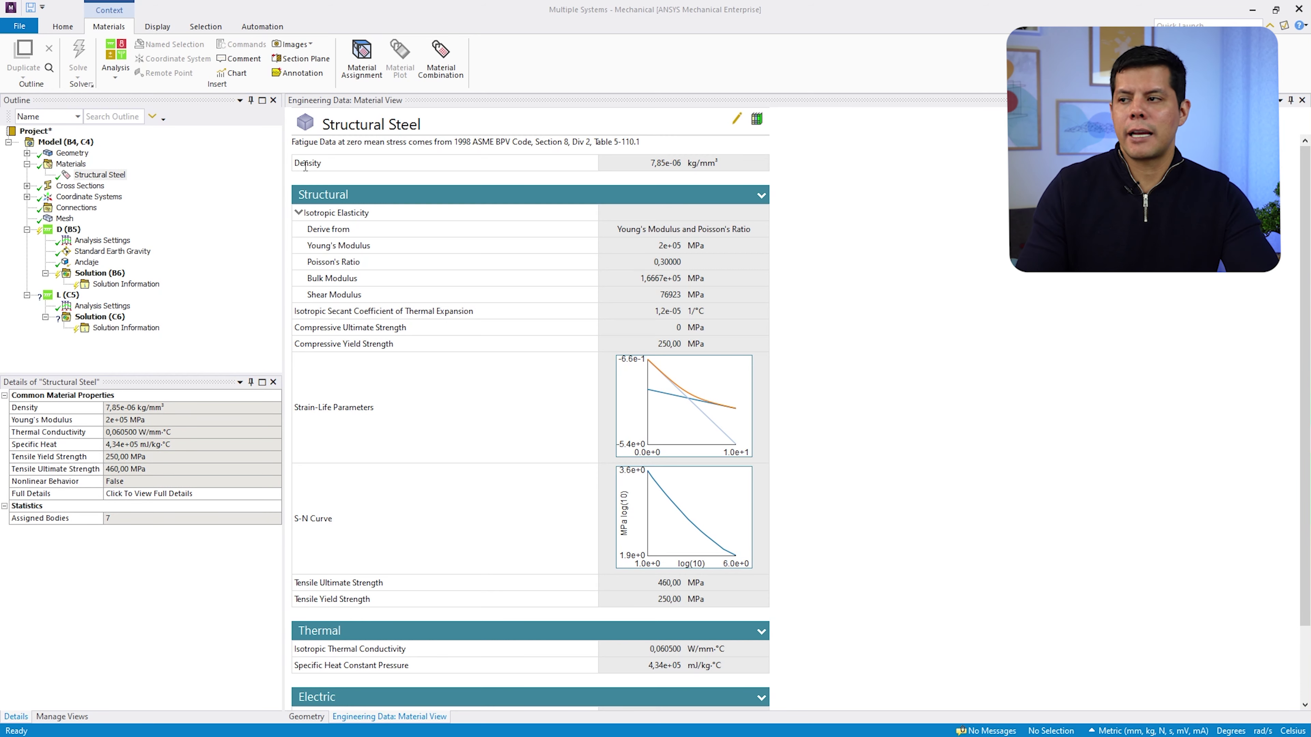
pyautogui.click(86, 263)
pyautogui.click(112, 252)
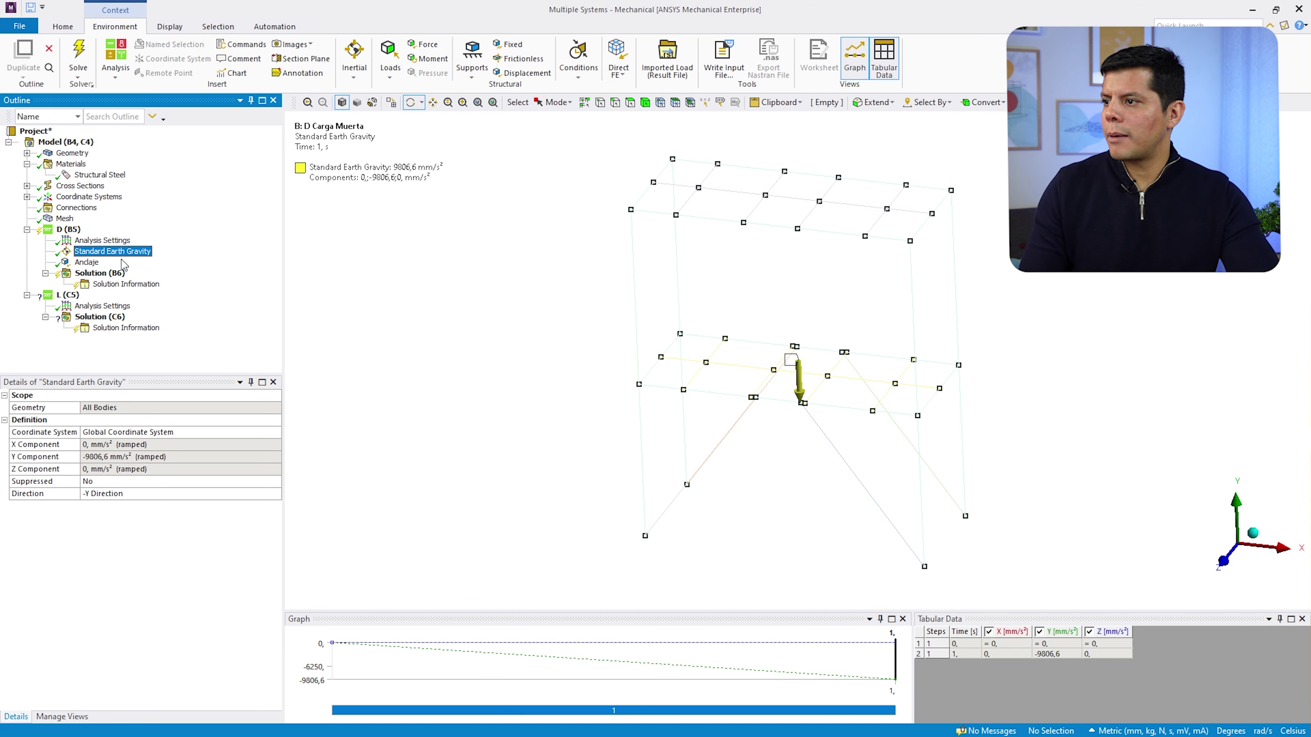
pyautogui.moveTo(763, 345); pyautogui.dragTo(833, 320)
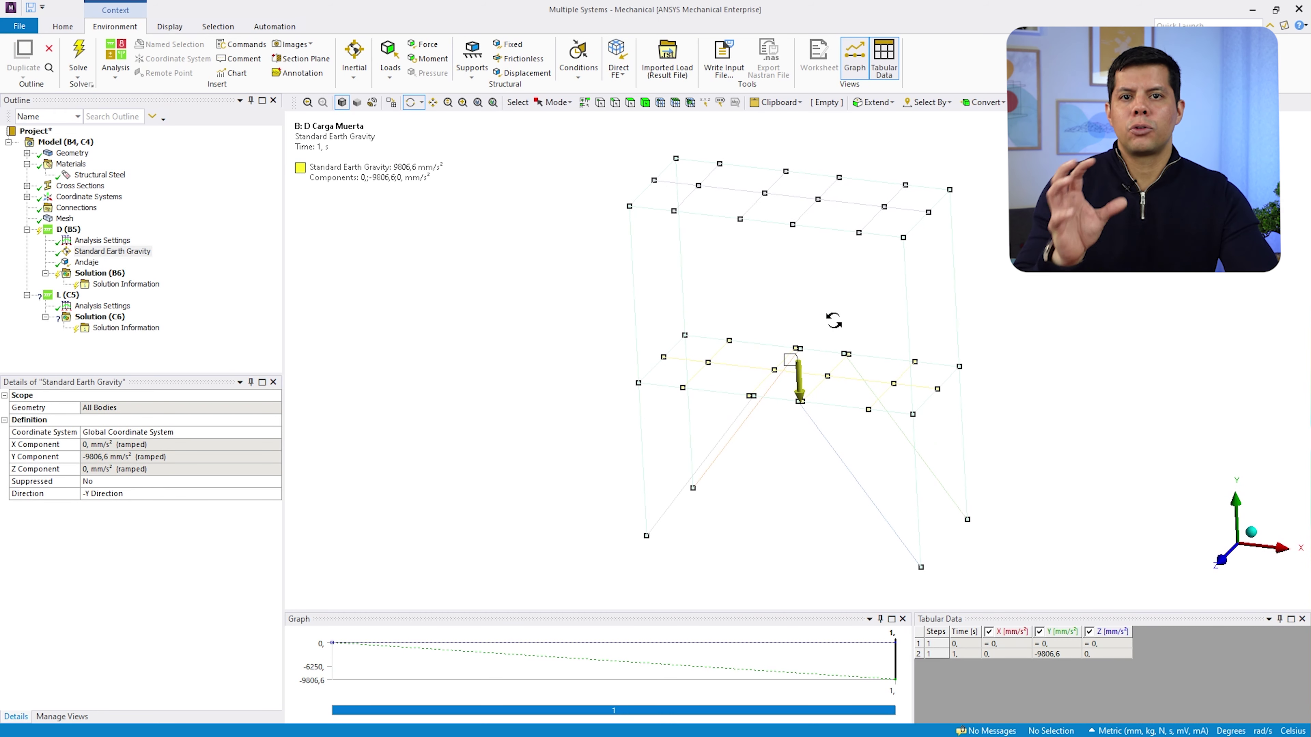
# Review the supports and loads applied to the frame in the D analysis
pyautogui.click(68, 230)
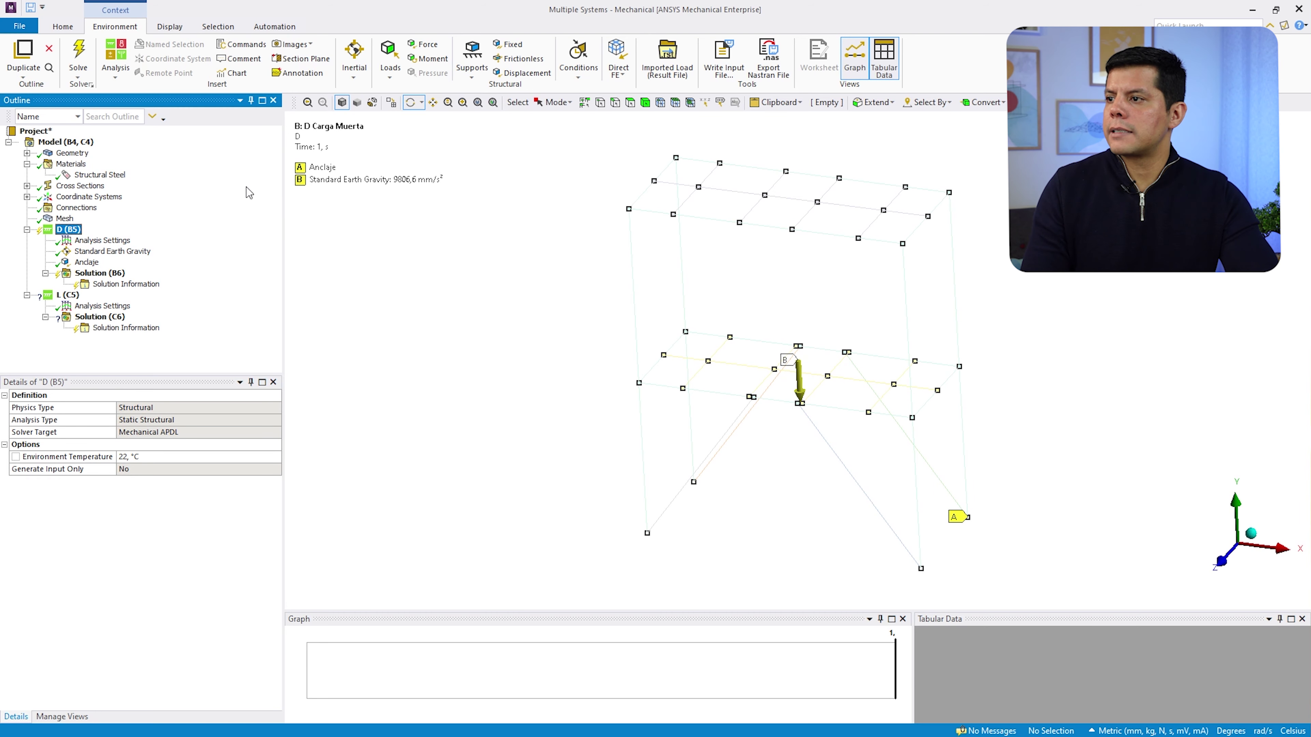
pyautogui.moveTo(885, 252); pyautogui.dragTo(850, 249)
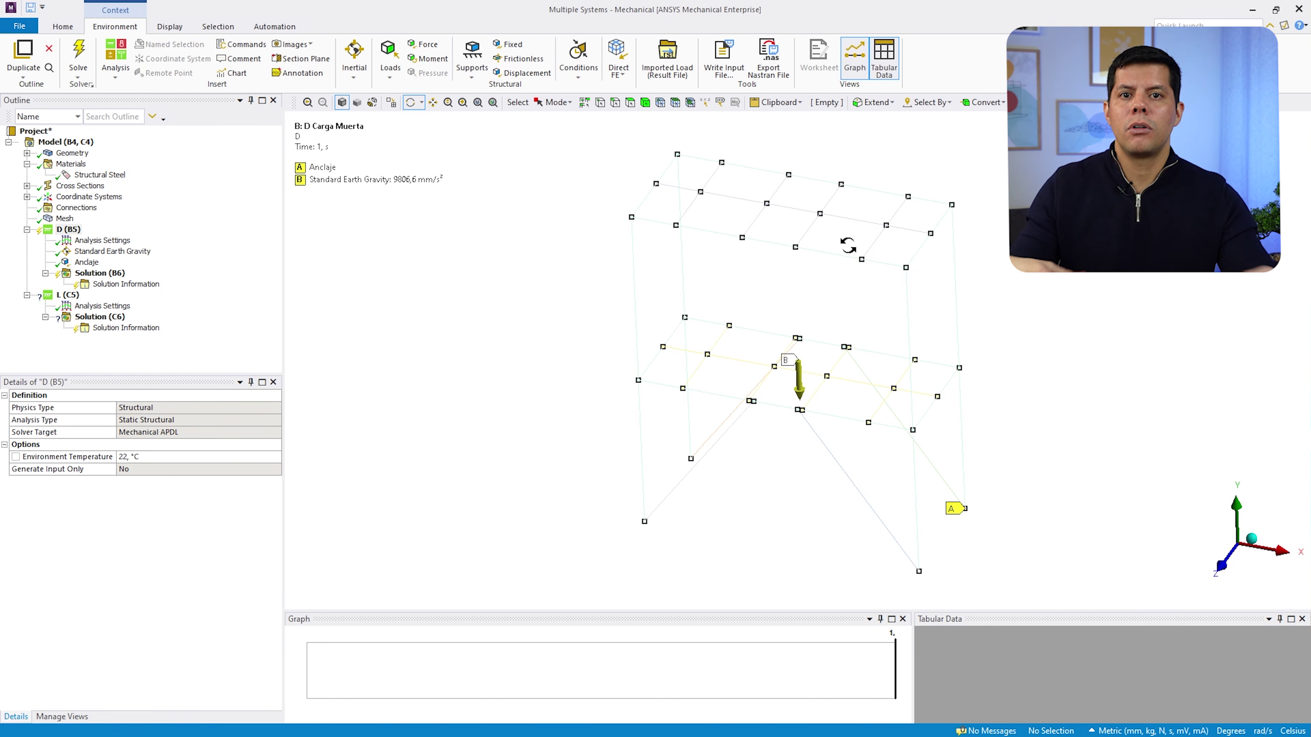
pyautogui.moveTo(799, 260); pyautogui.dragTo(796, 262)
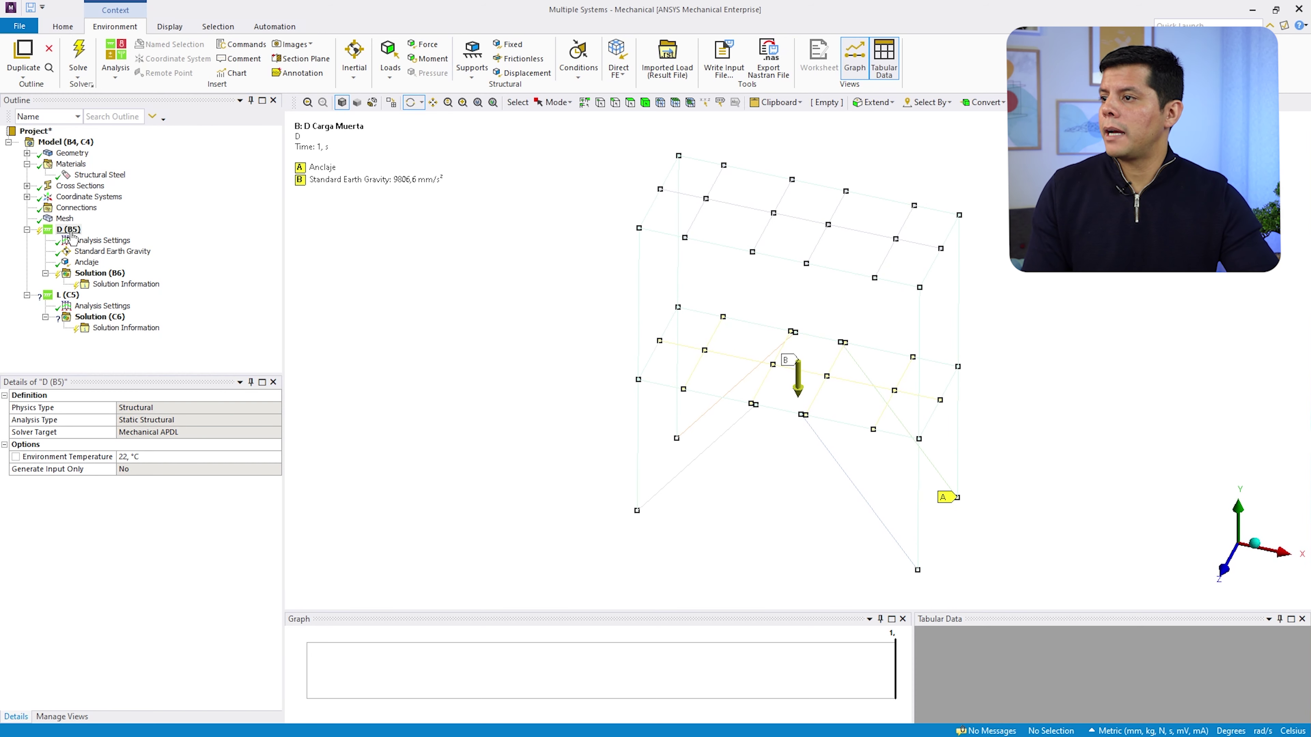
pyautogui.moveTo(863, 356); pyautogui.dragTo(803, 328)
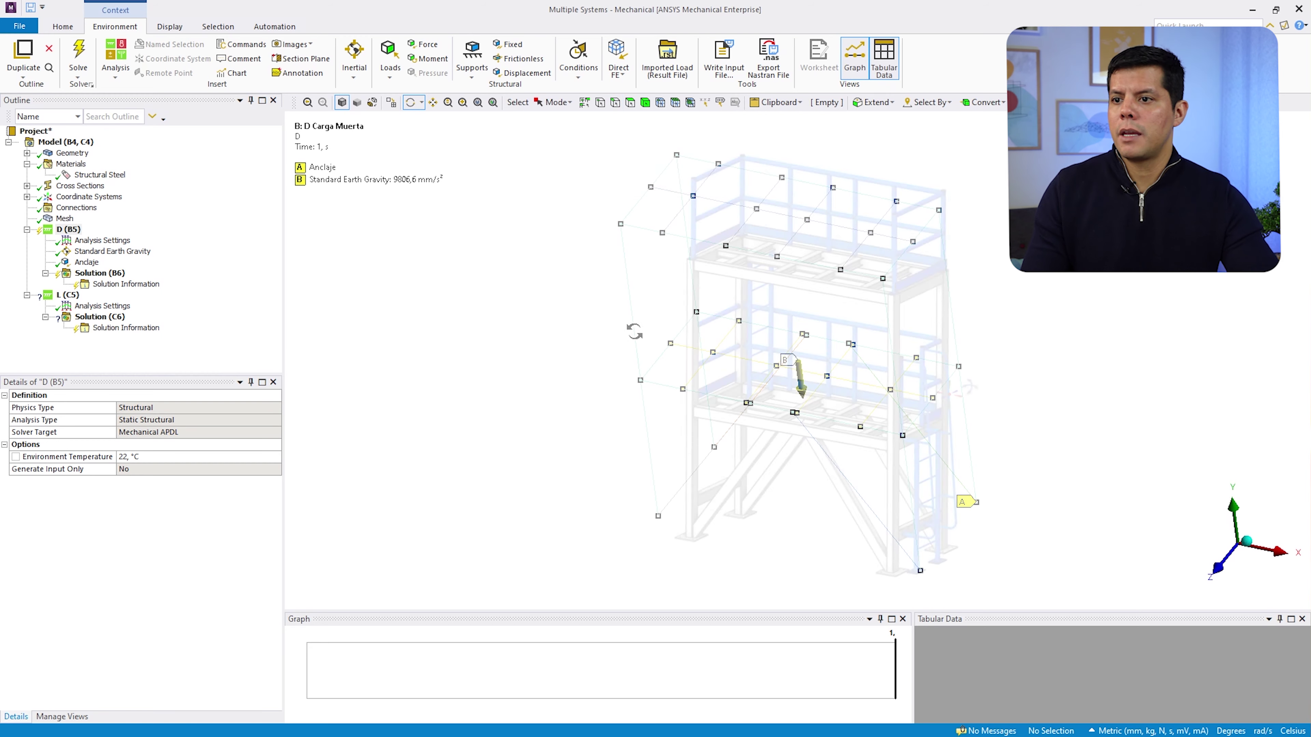
pyautogui.moveTo(974, 385)
pyautogui.mouseDown()
pyautogui.moveTo(970, 400)
pyautogui.moveTo(957, 395)
pyautogui.moveTo(979, 392)
pyautogui.mouseUp()
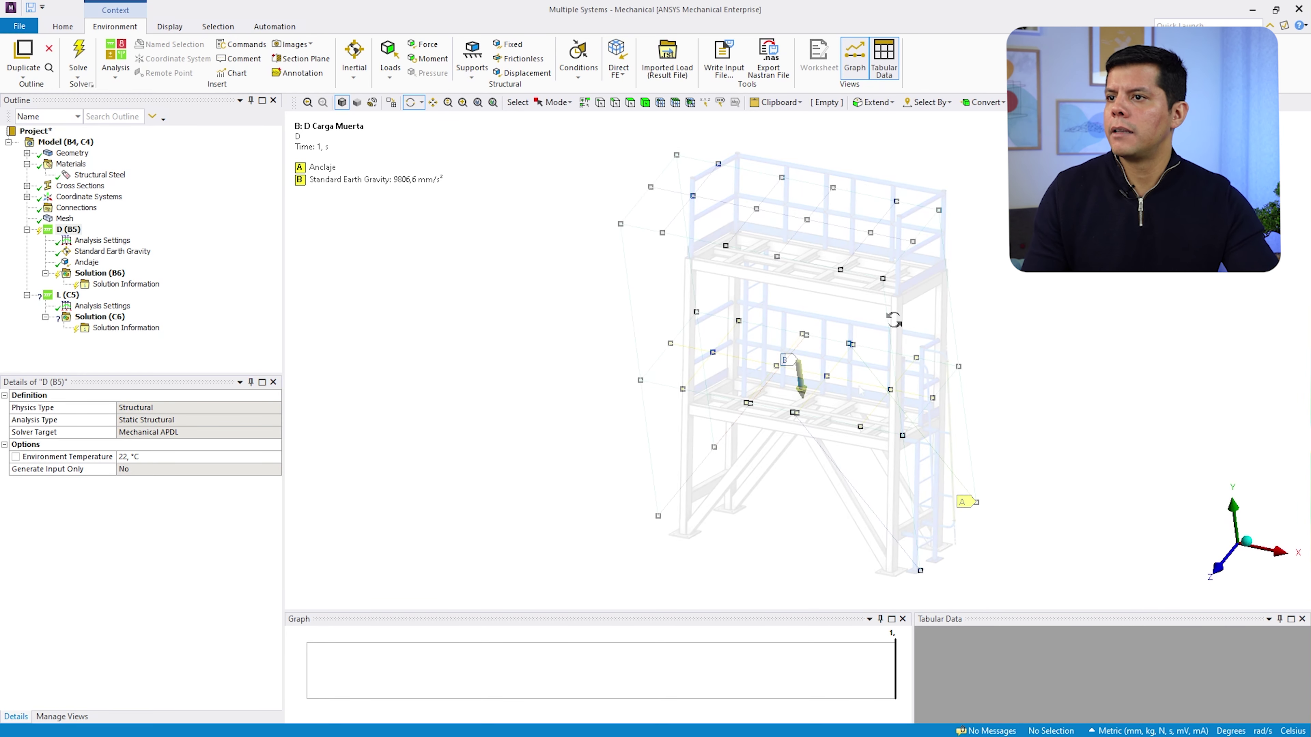
# Apply a Line Pressure in the D analysis to the 11 edges along the rear side and both short ends of the lower platform
pyautogui.click(614, 102)
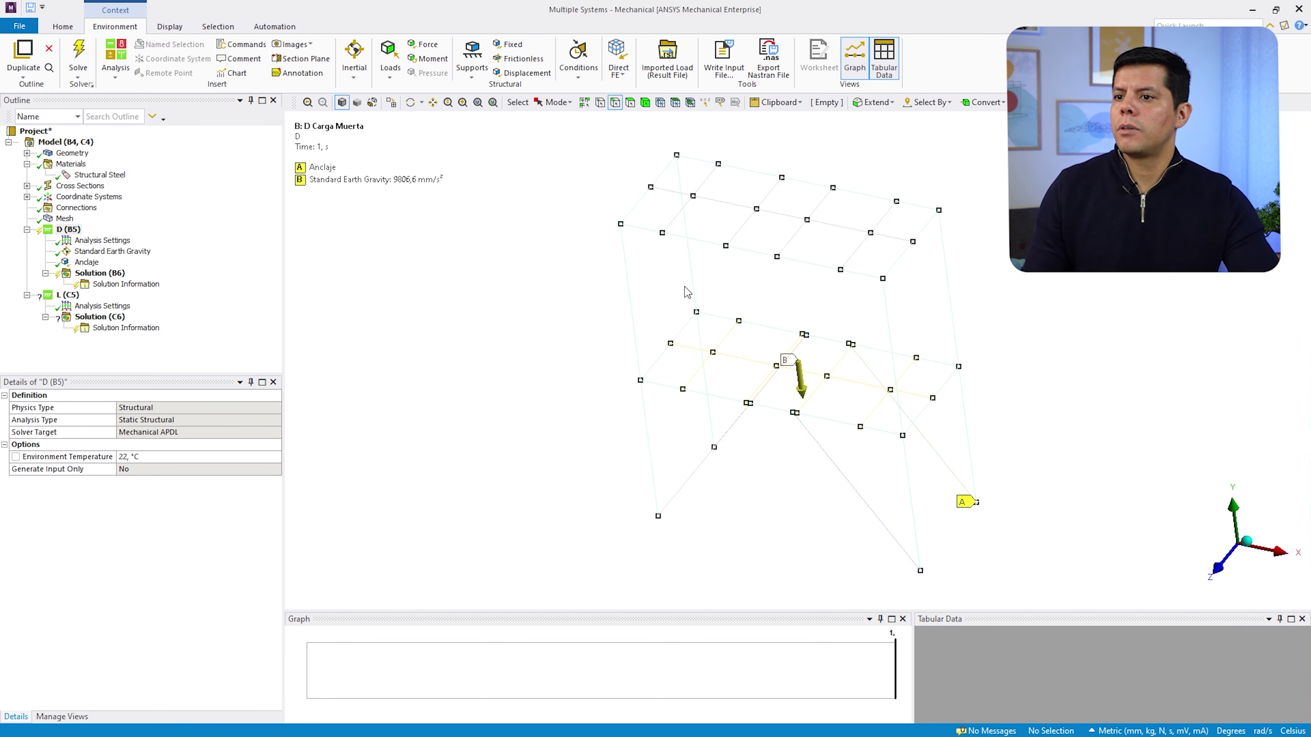
pyautogui.click(656, 362)
pyautogui.keyDown('ctrl'); pyautogui.click(683, 328); pyautogui.keyUp('ctrl')
pyautogui.keyDown('ctrl'); pyautogui.click(718, 316); pyautogui.keyUp('ctrl')
pyautogui.keyDown('ctrl'); pyautogui.click(756, 327); pyautogui.keyUp('ctrl')
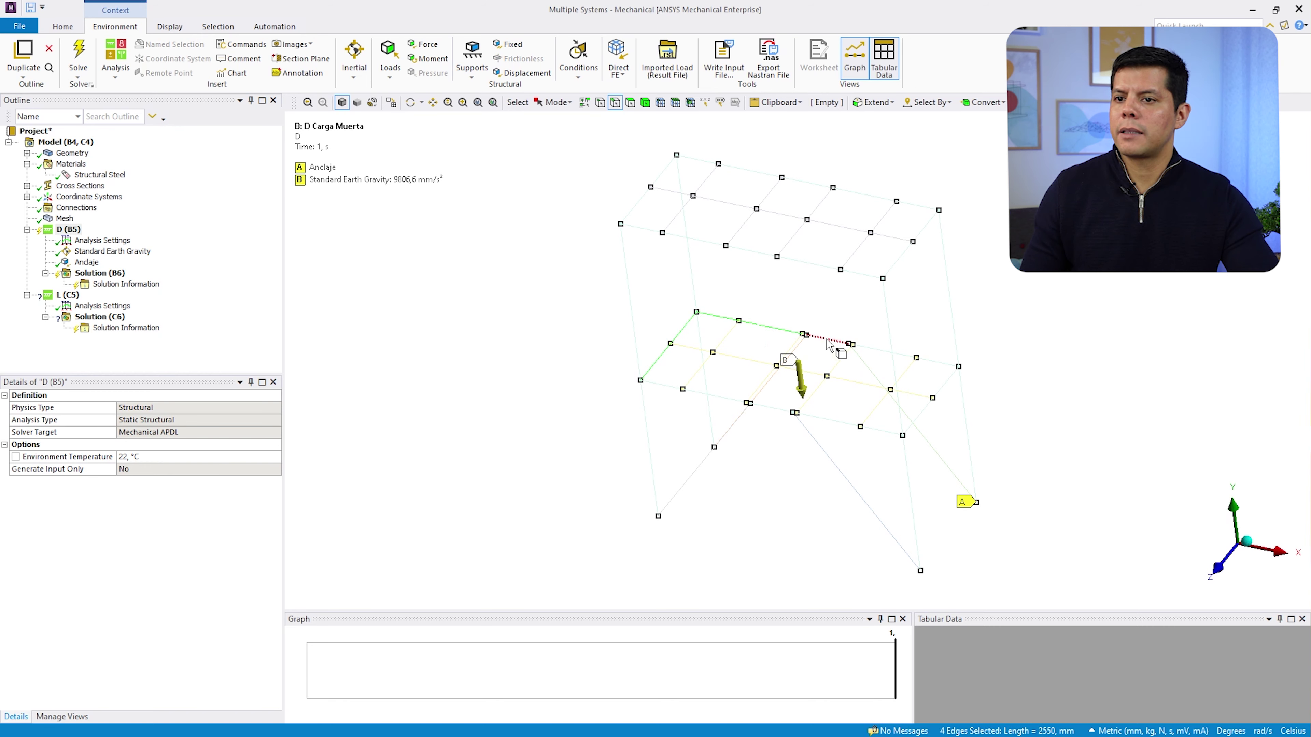
pyautogui.keyDown('ctrl'); pyautogui.click(827, 339); pyautogui.keyUp('ctrl')
pyautogui.keyDown('ctrl'); pyautogui.click(880, 351); pyautogui.keyUp('ctrl')
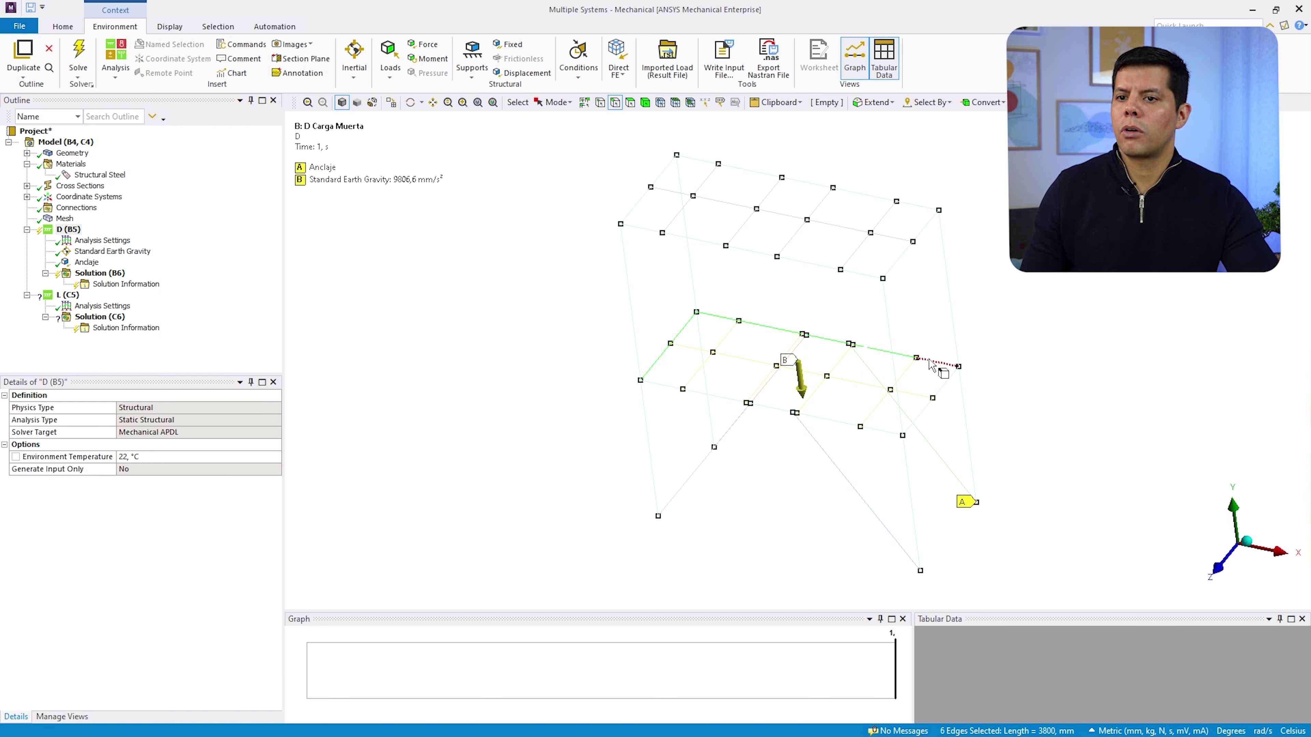
pyautogui.keyDown('ctrl'); pyautogui.click(935, 363); pyautogui.keyUp('ctrl')
pyautogui.keyDown('ctrl'); pyautogui.click(683, 328); pyautogui.keyUp('ctrl')
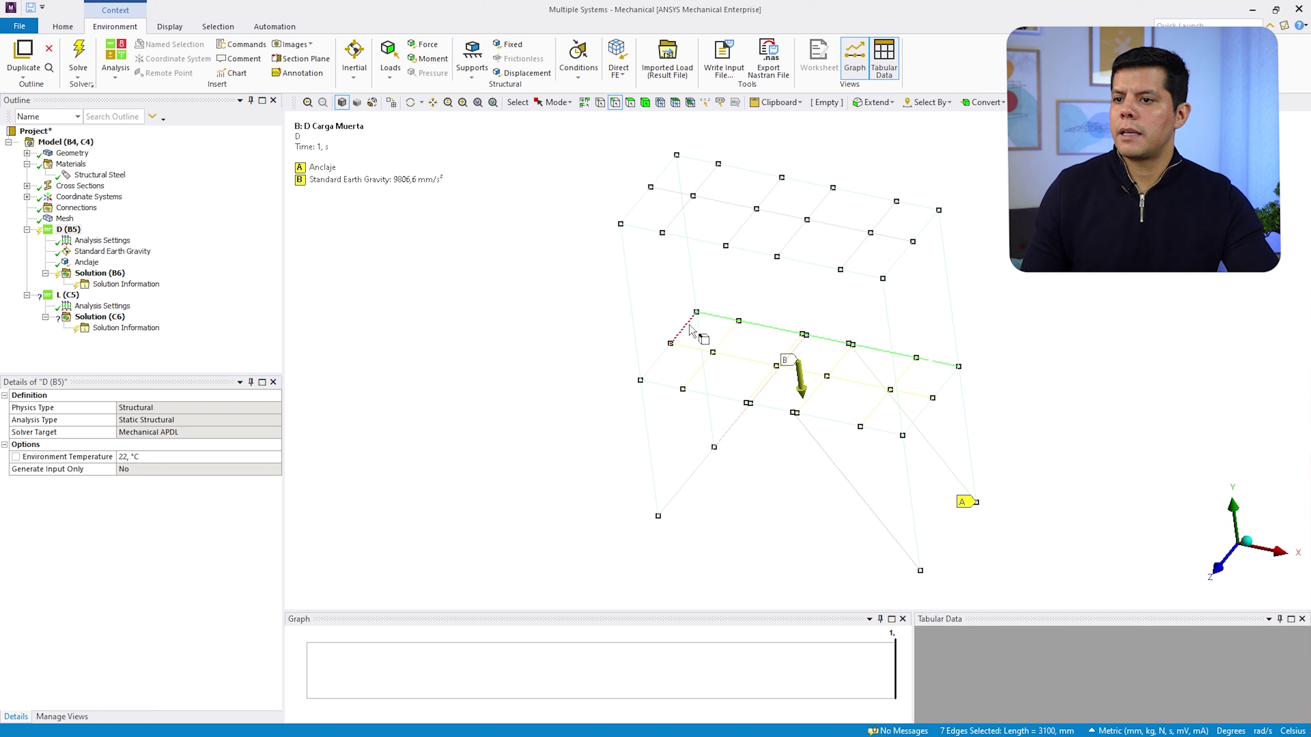
pyautogui.keyDown('ctrl'); pyautogui.click(655, 361); pyautogui.keyUp('ctrl')
pyautogui.keyDown('ctrl'); pyautogui.click(946, 381); pyautogui.keyUp('ctrl')
pyautogui.keyDown('ctrl'); pyautogui.click(921, 424); pyautogui.keyUp('ctrl')
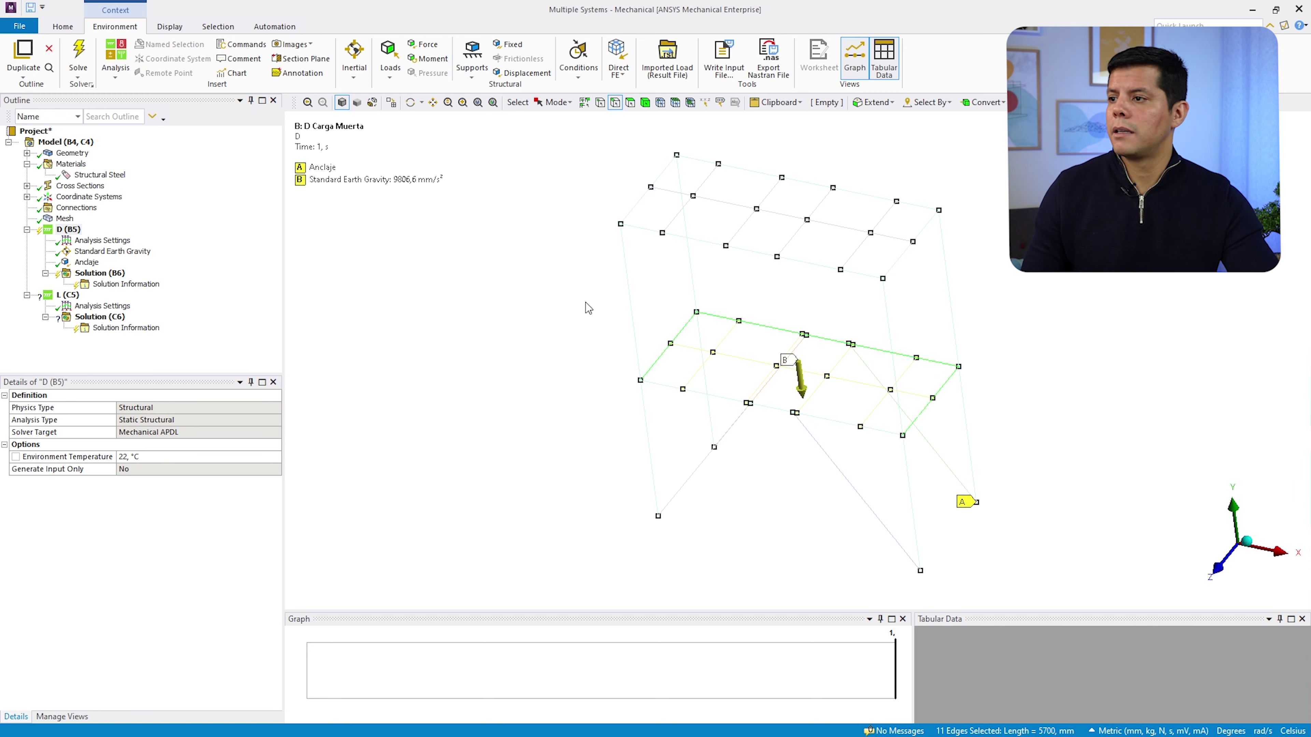
pyautogui.click(394, 79)
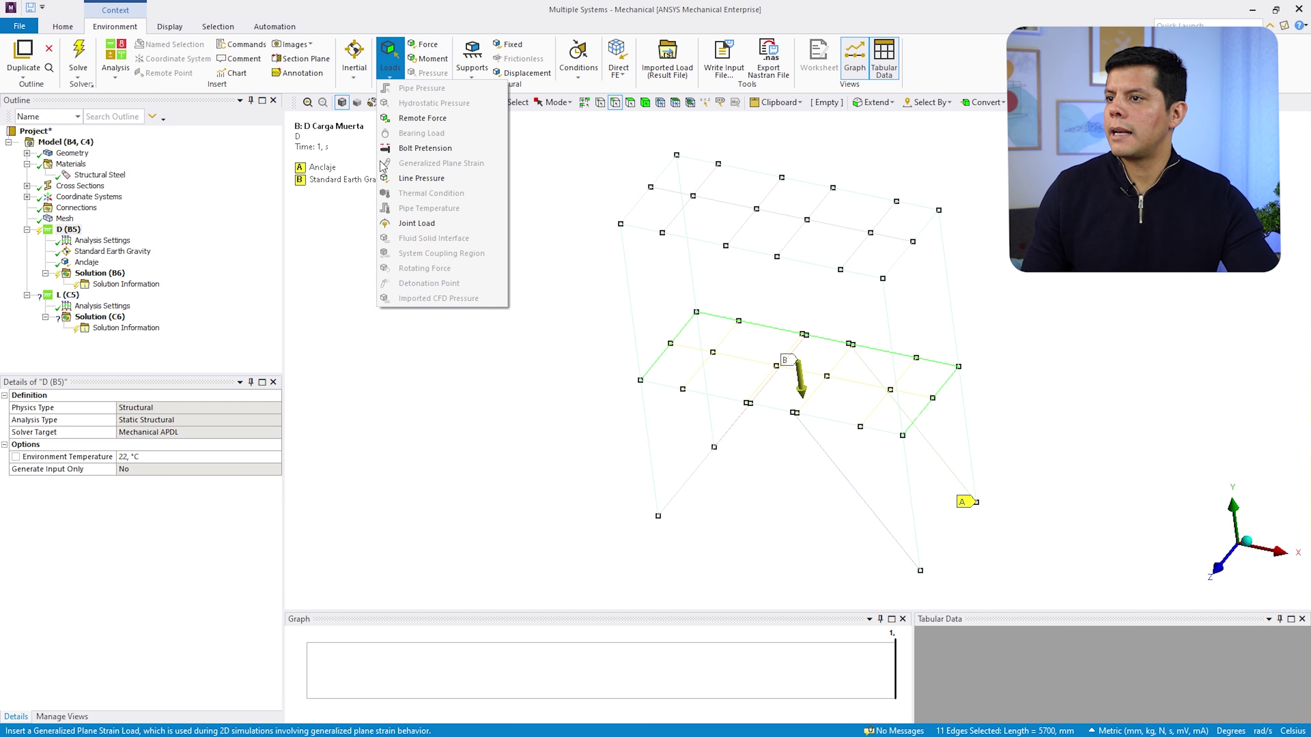
pyautogui.click(421, 179)
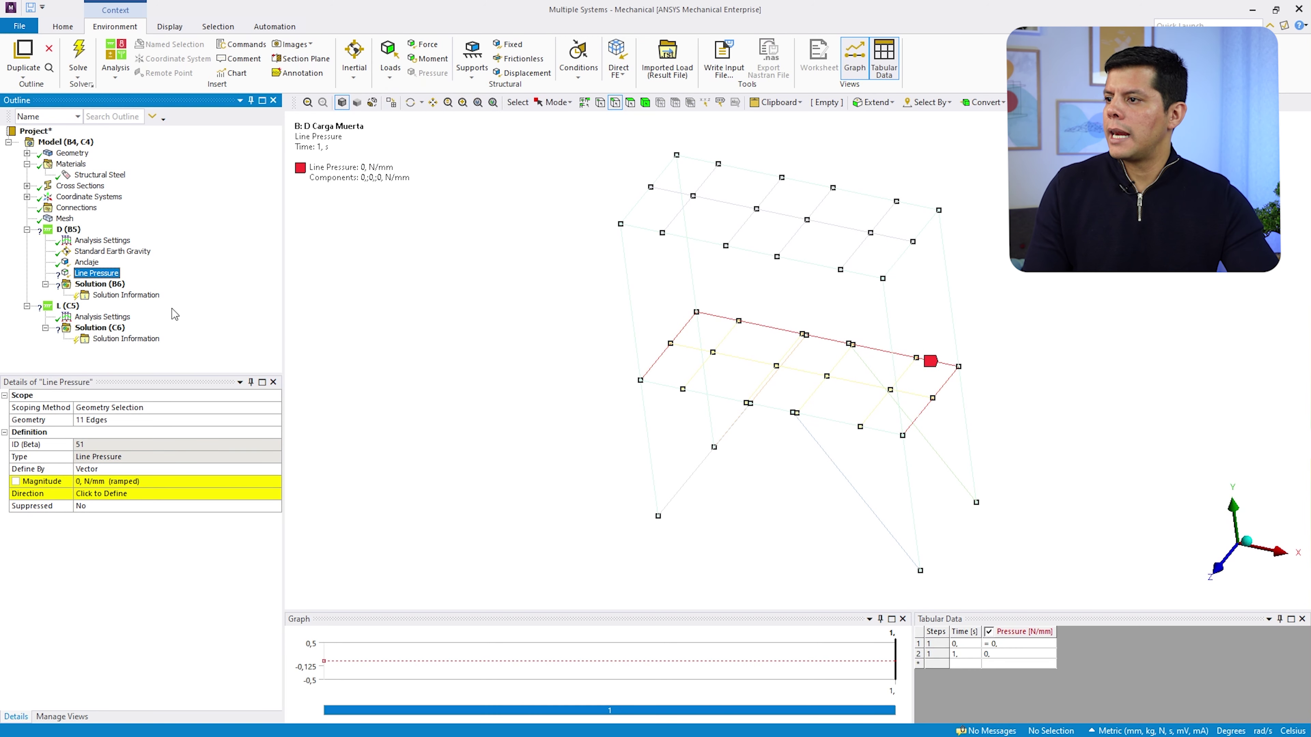
# Define the new Line Pressure by Components instead of by Vector
pyautogui.click(103, 468)
pyautogui.click(98, 494)
pyautogui.click(108, 468)
pyautogui.click(143, 477)
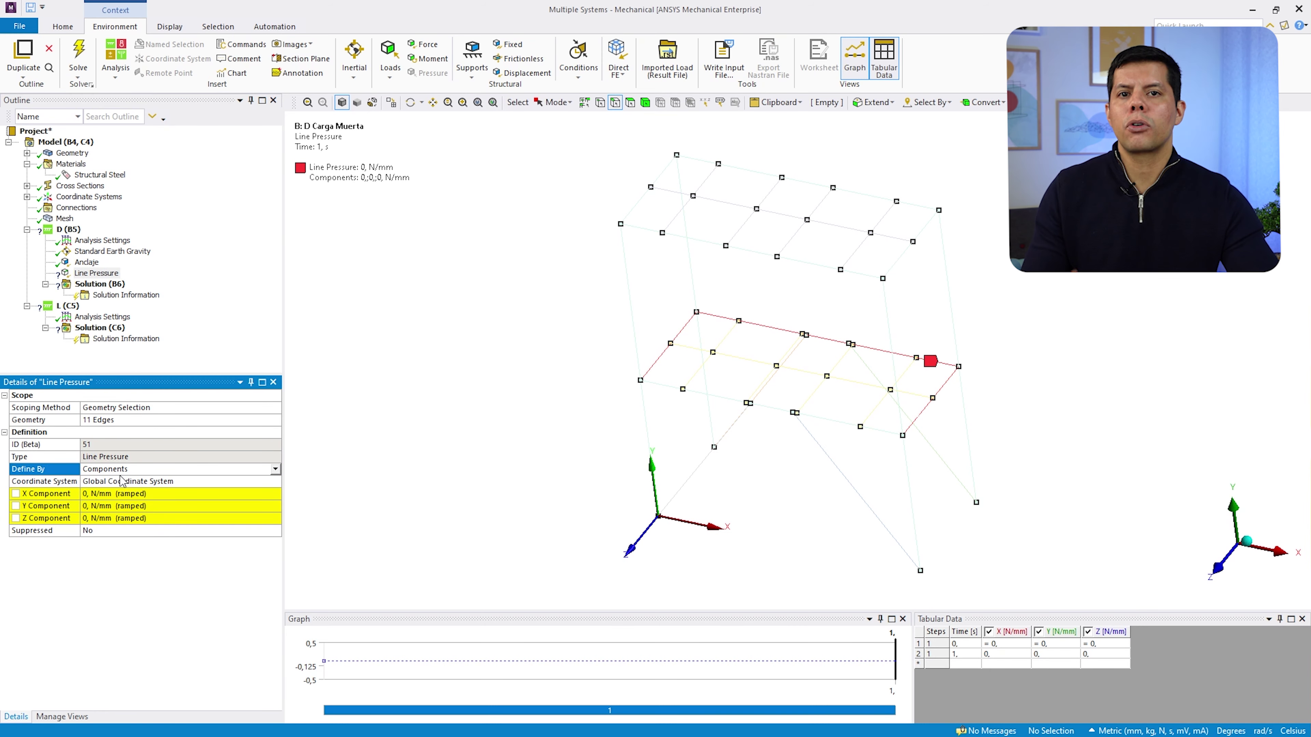
# Switch the unit system to Metric (m, kg, N, s, V, A) and set the Line Pressure's Y component to -350 N/m
pyautogui.click(116, 505)
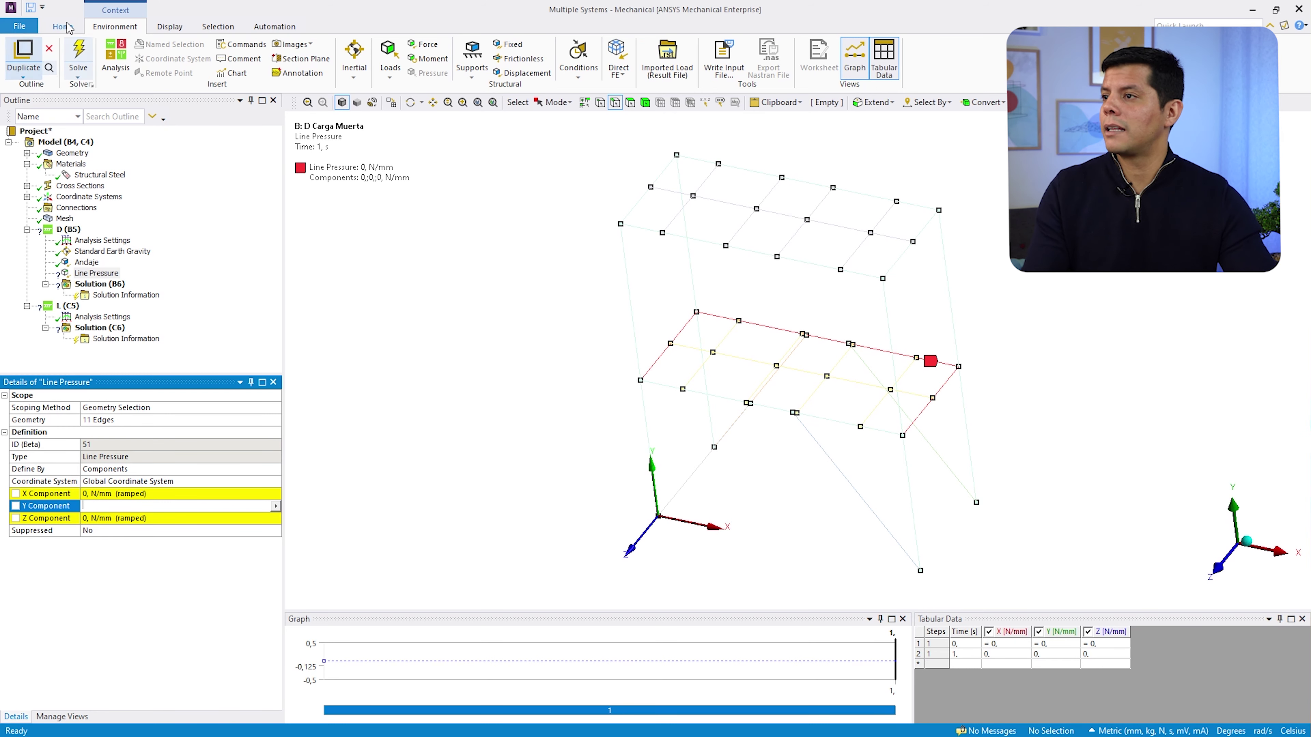
pyautogui.click(170, 26)
pyautogui.click(63, 26)
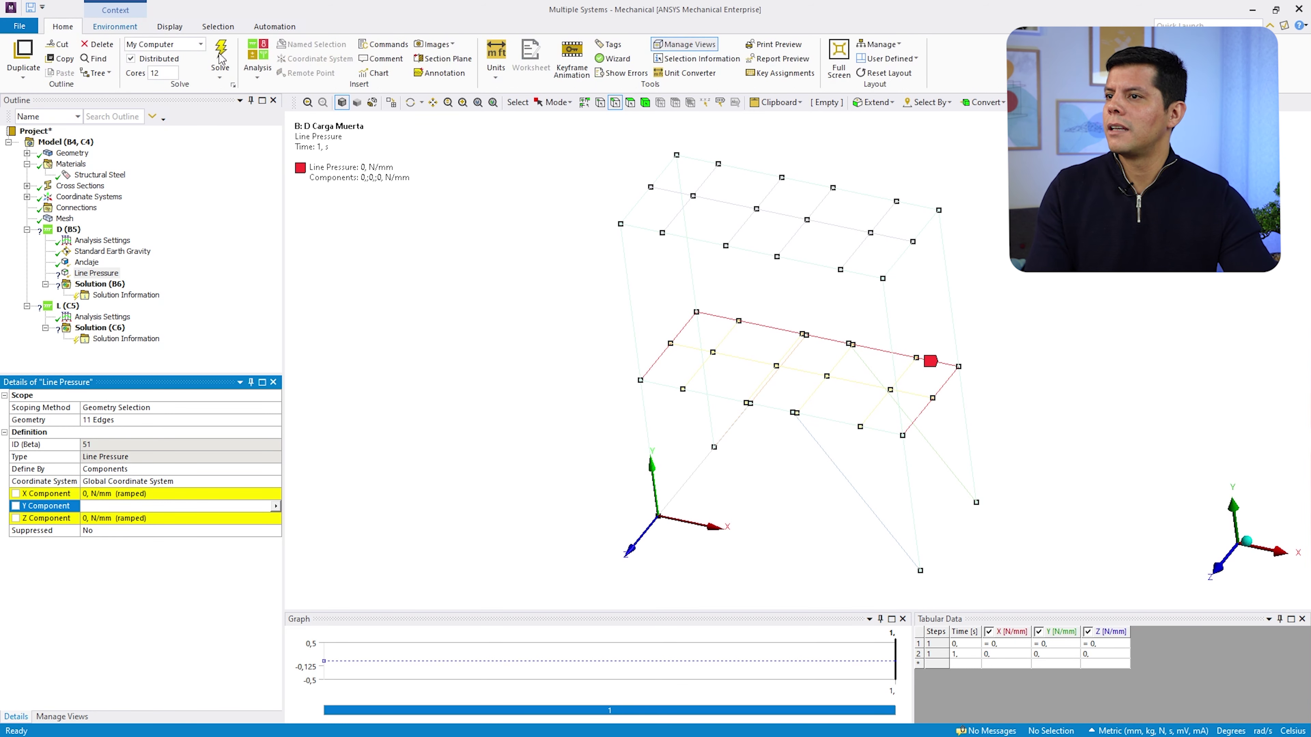
pyautogui.click(496, 59)
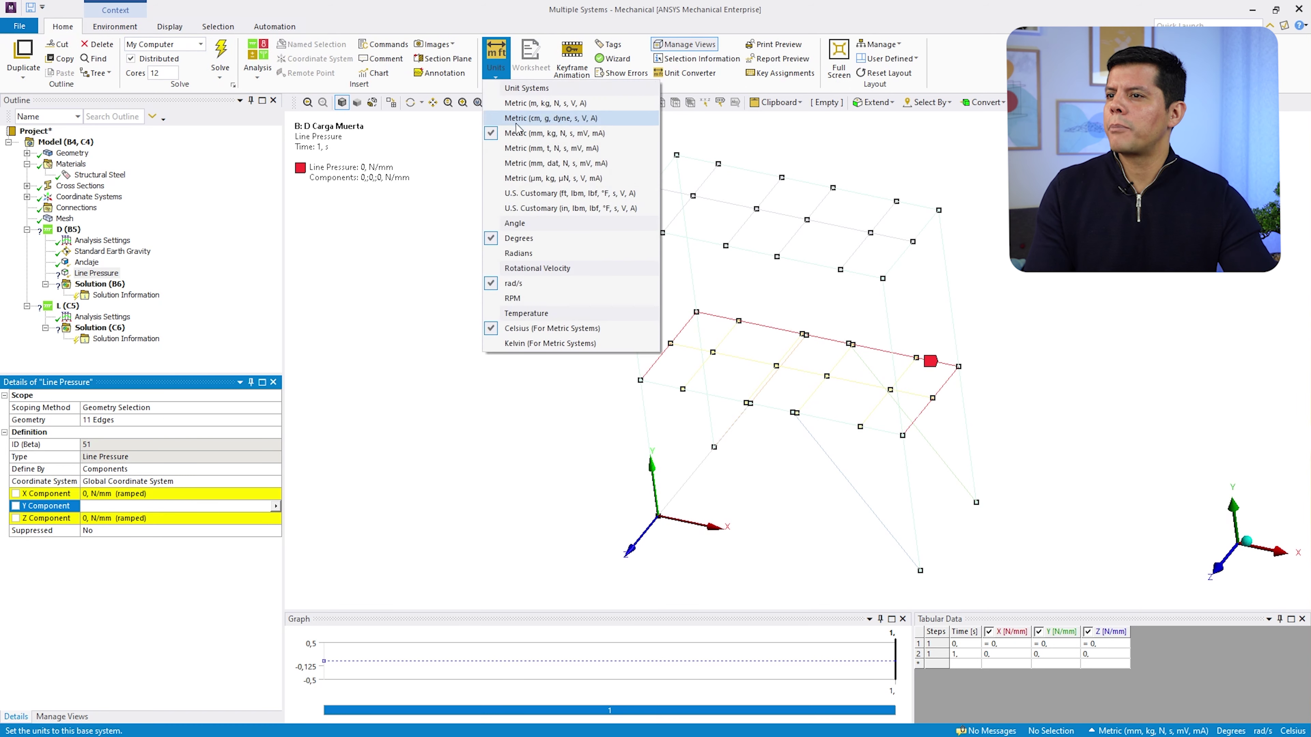
pyautogui.click(535, 105)
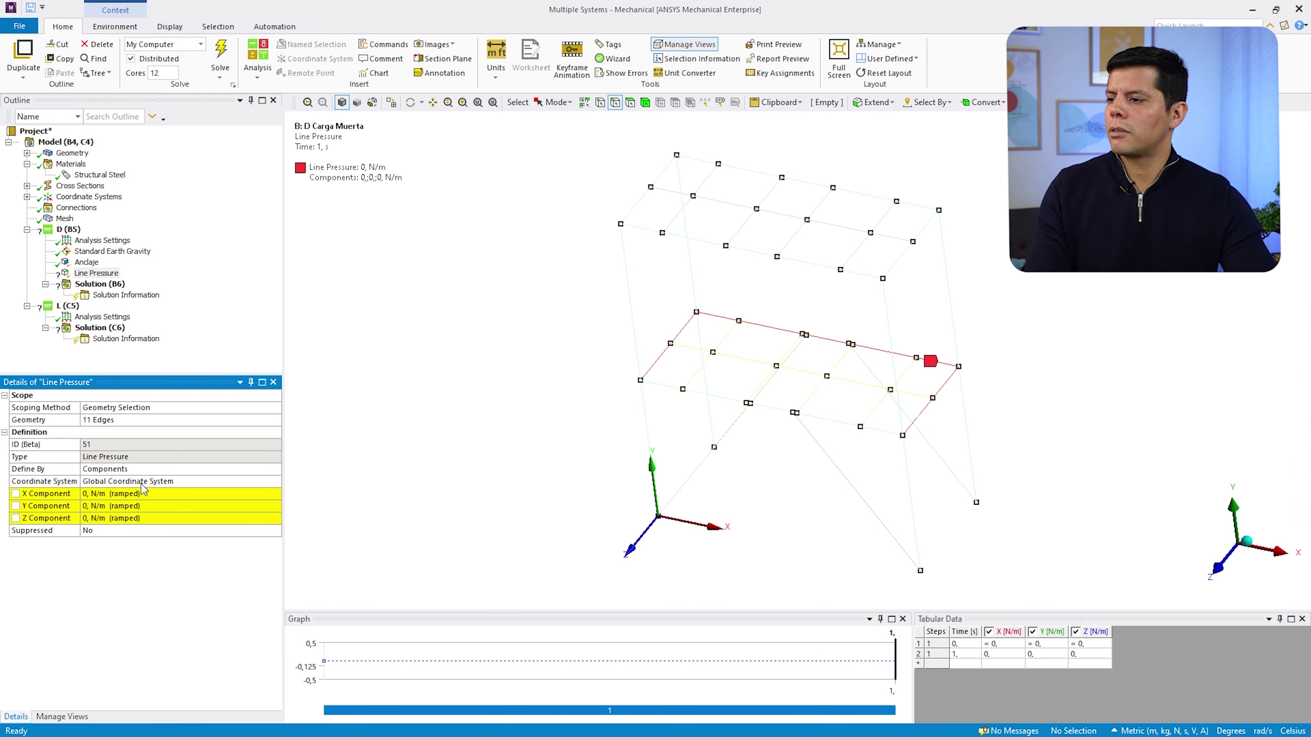
pyautogui.click(123, 506)
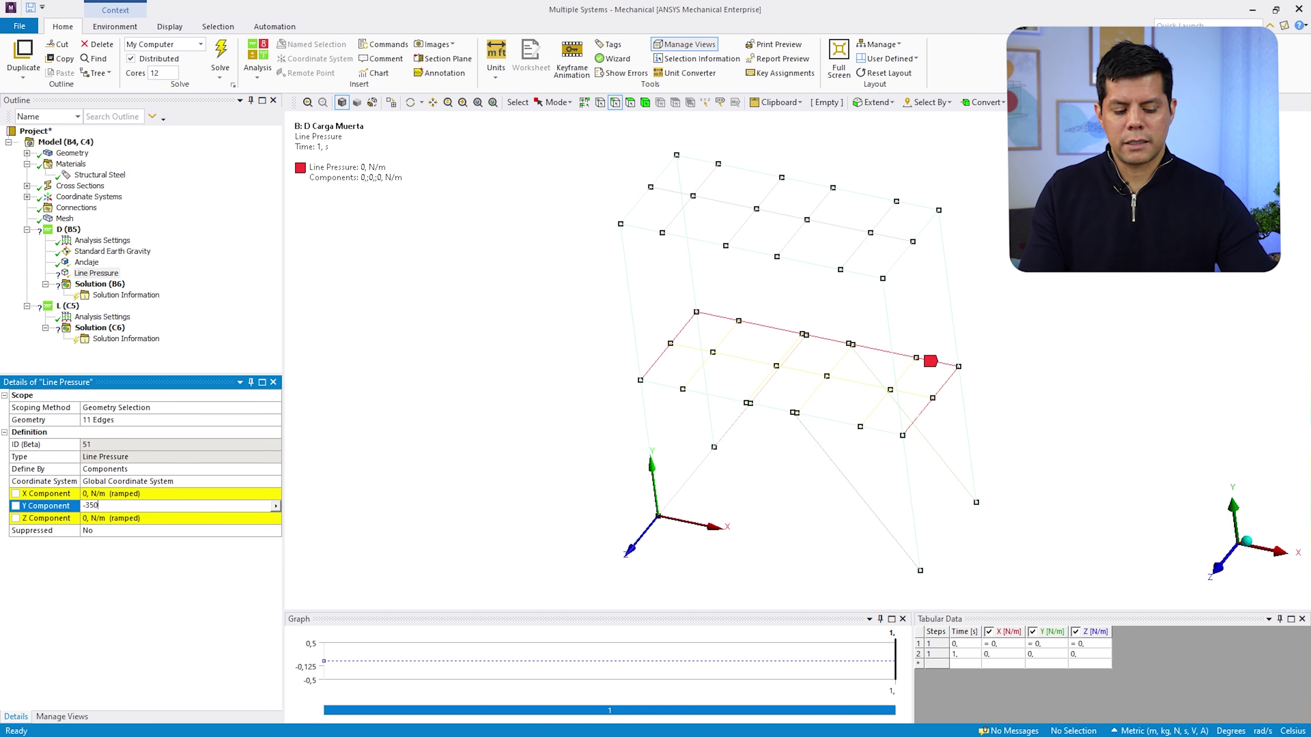
pyautogui.press('Return')
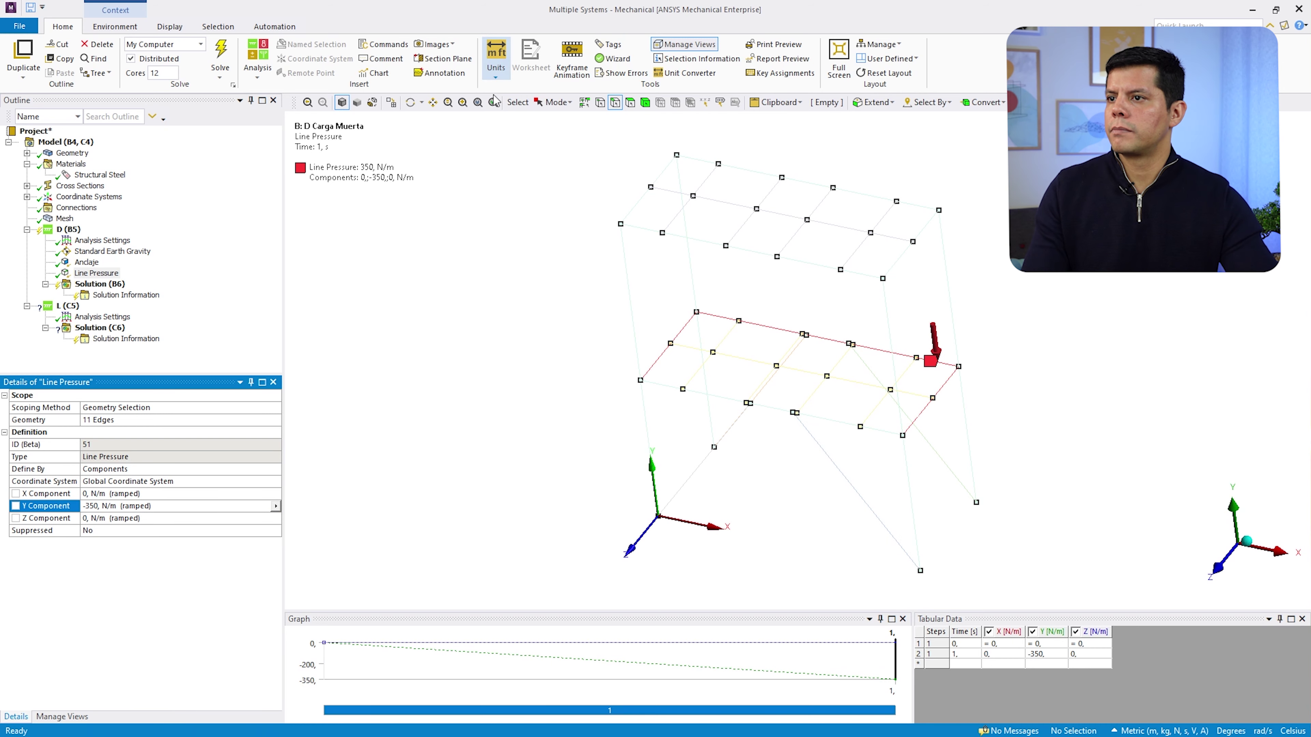
# Rename the Line Pressure load under the D analysis as Nivel1
pyautogui.click(411, 102)
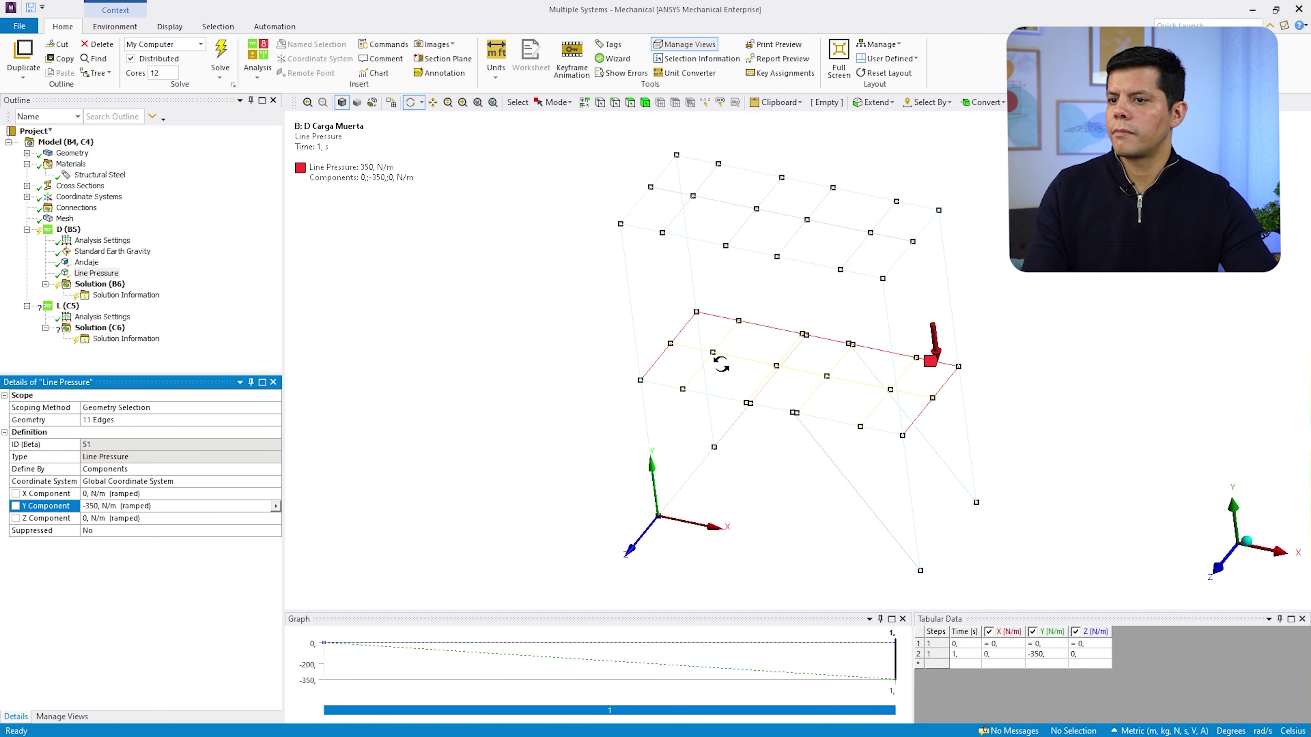
pyautogui.moveTo(721, 364)
pyautogui.mouseDown()
pyautogui.moveTo(666, 371)
pyautogui.moveTo(712, 368)
pyautogui.mouseUp()
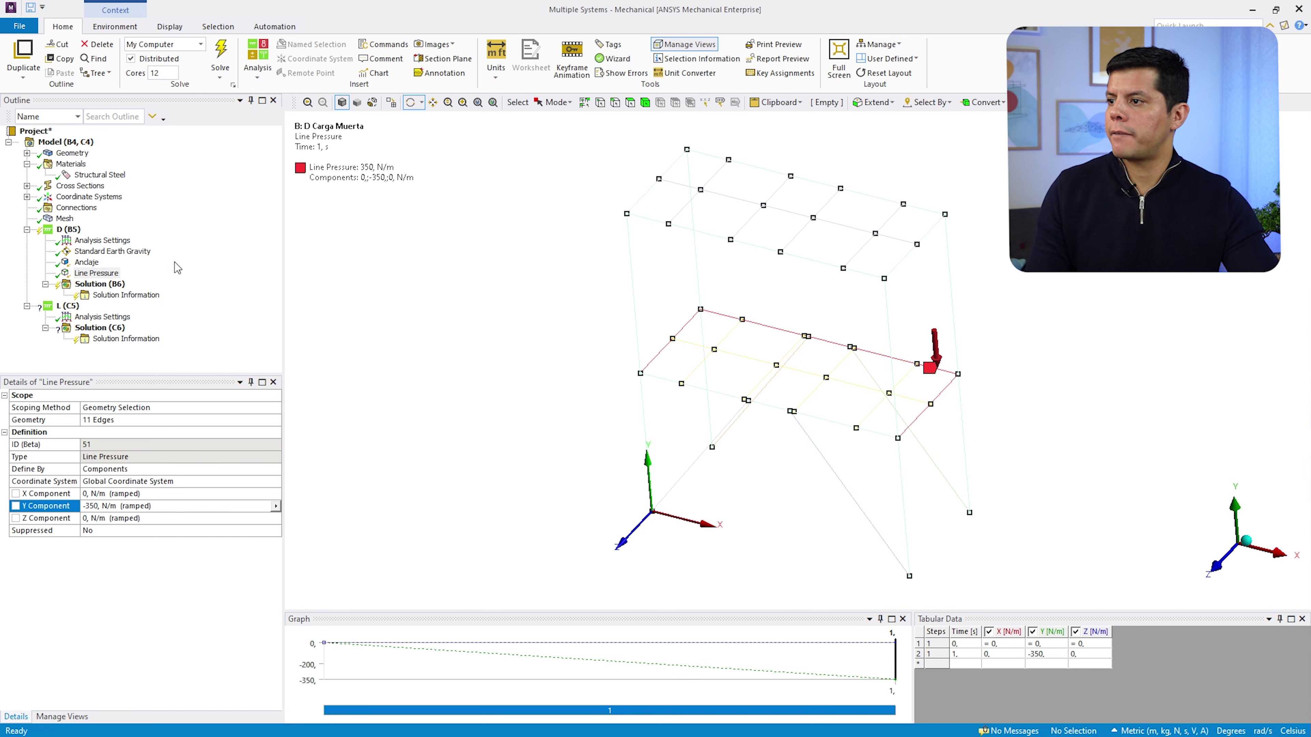
pyautogui.click(98, 275)
pyautogui.rightClick(99, 274)
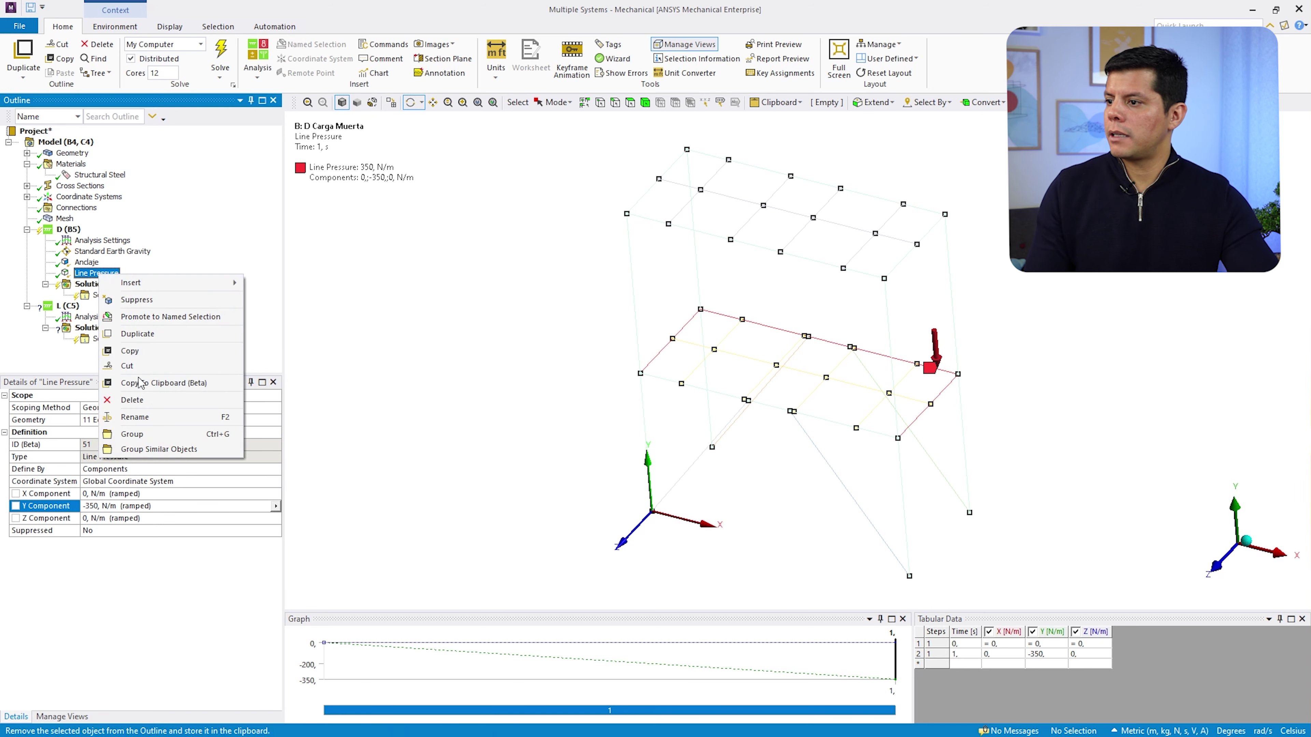
pyautogui.click(152, 418)
pyautogui.write('Niv')
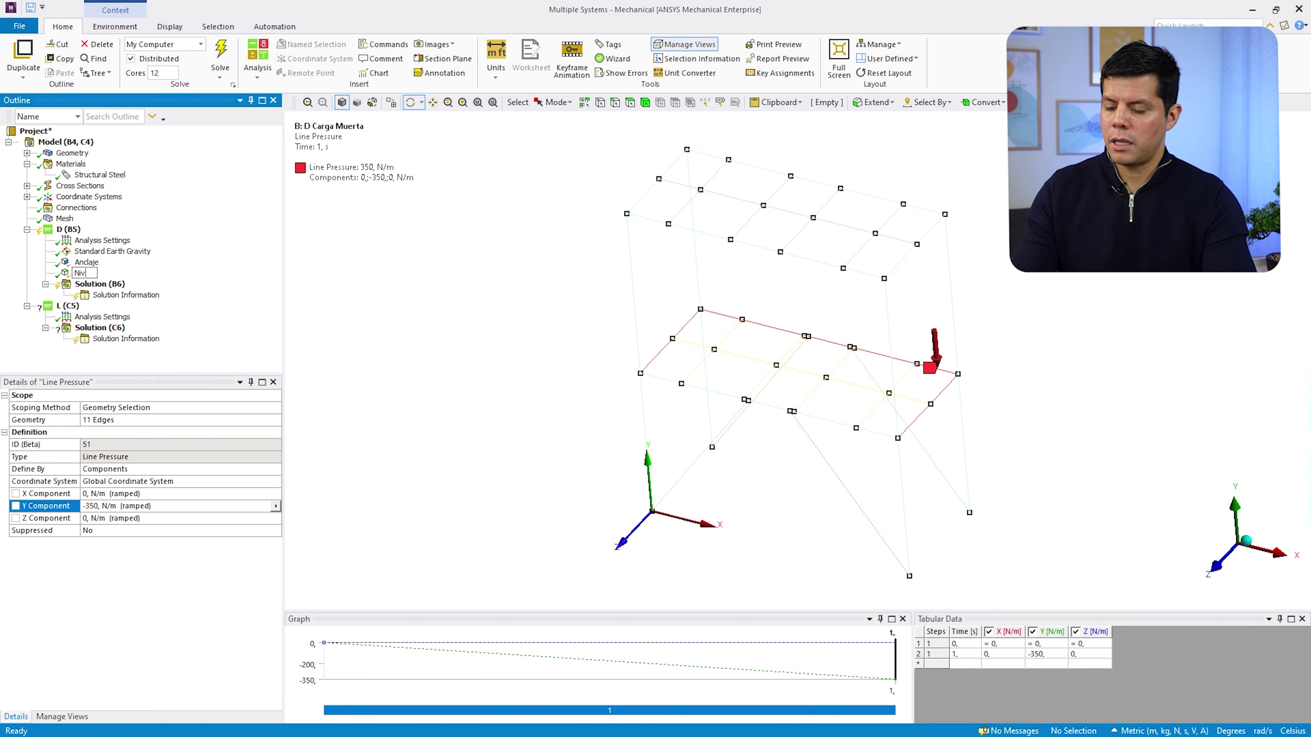
pyautogui.write('el1')
pyautogui.press('Return')
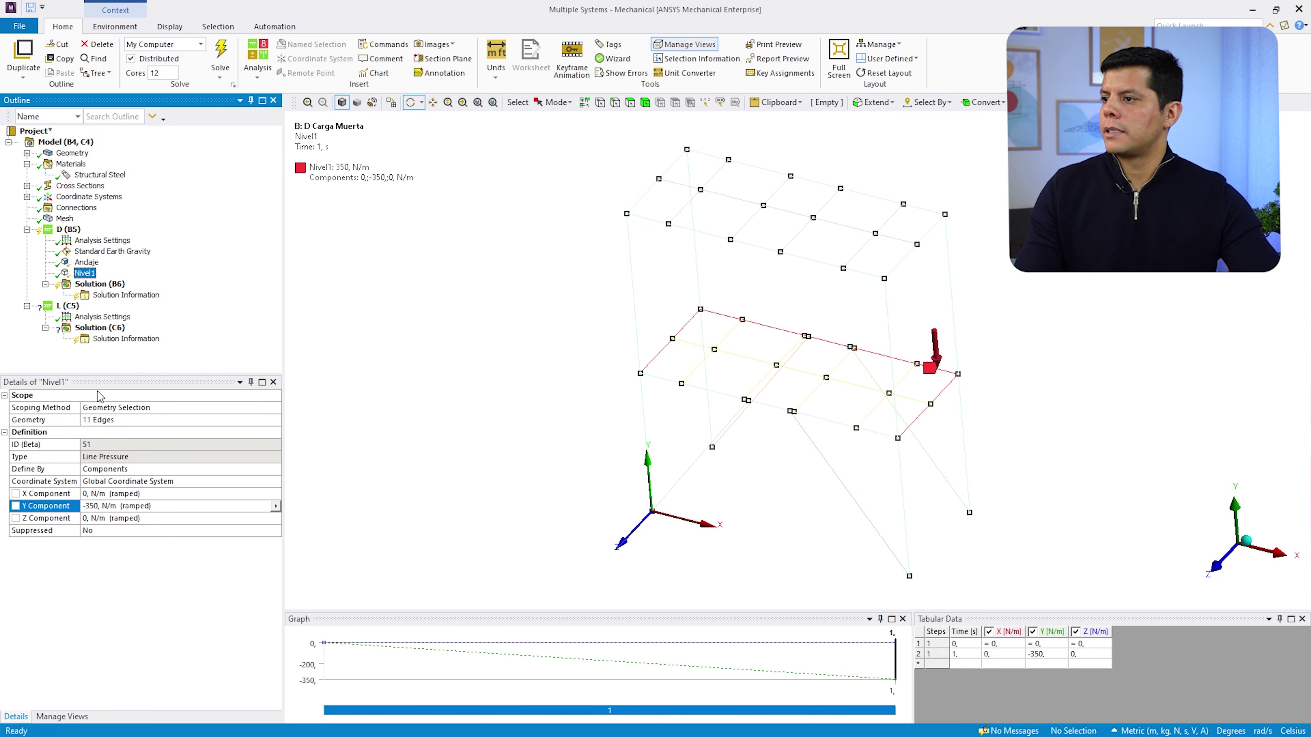
# Duplicate the Nivel1 load and rename the copy as Nive2
pyautogui.rightClick(84, 273)
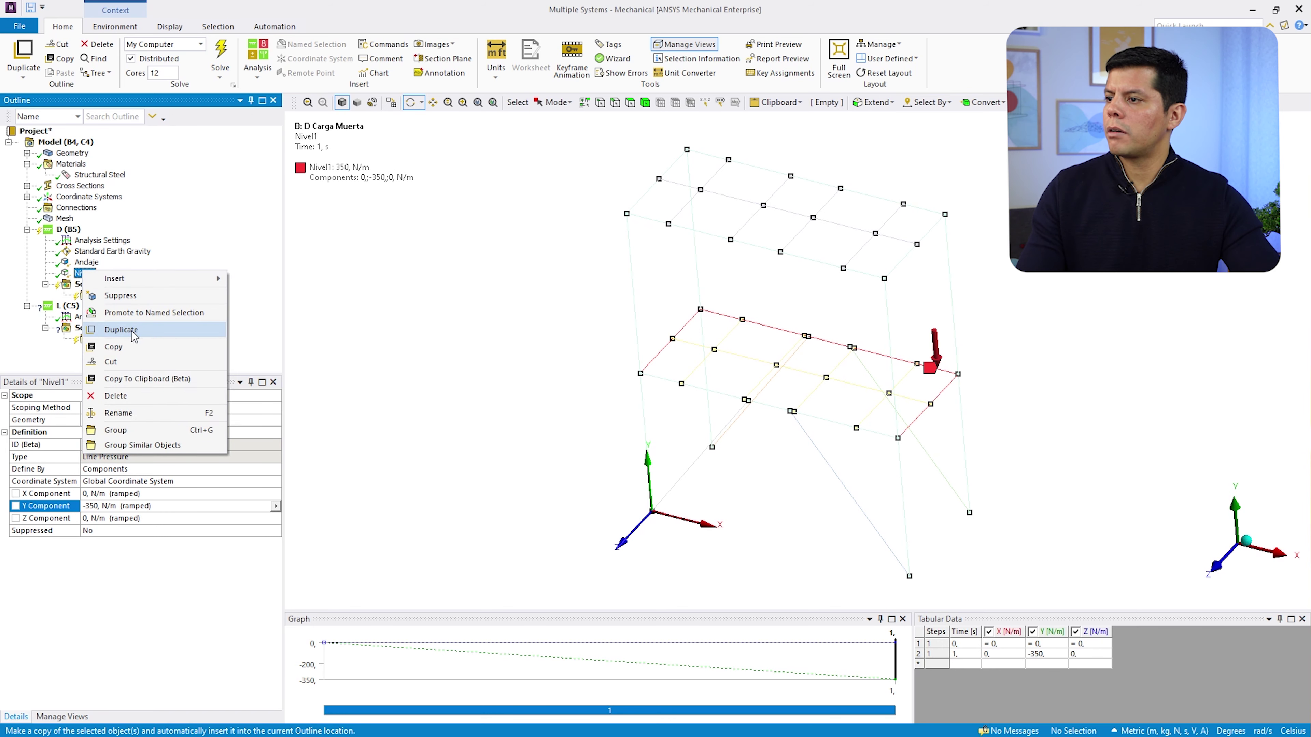
pyautogui.click(111, 336)
pyautogui.click(91, 284)
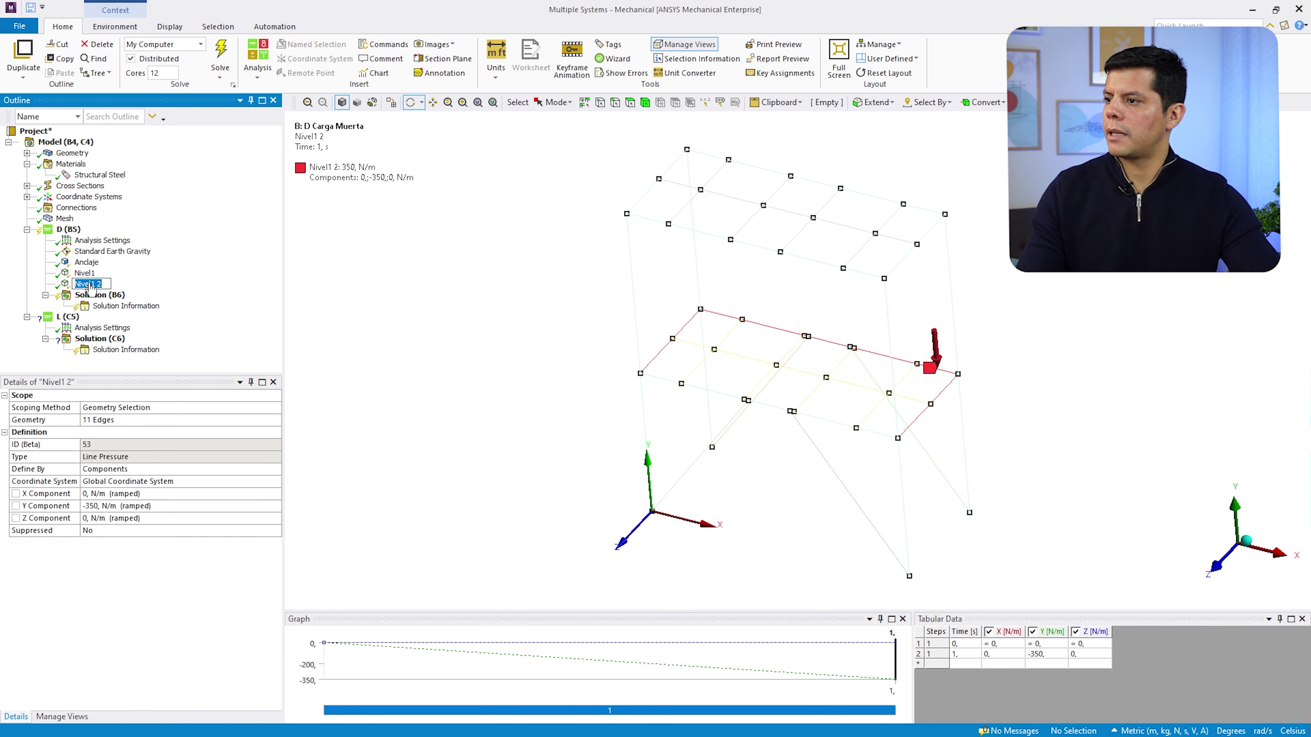
pyautogui.moveTo(91, 288); pyautogui.dragTo(115, 293)
pyautogui.write('2')
pyautogui.press('Return')
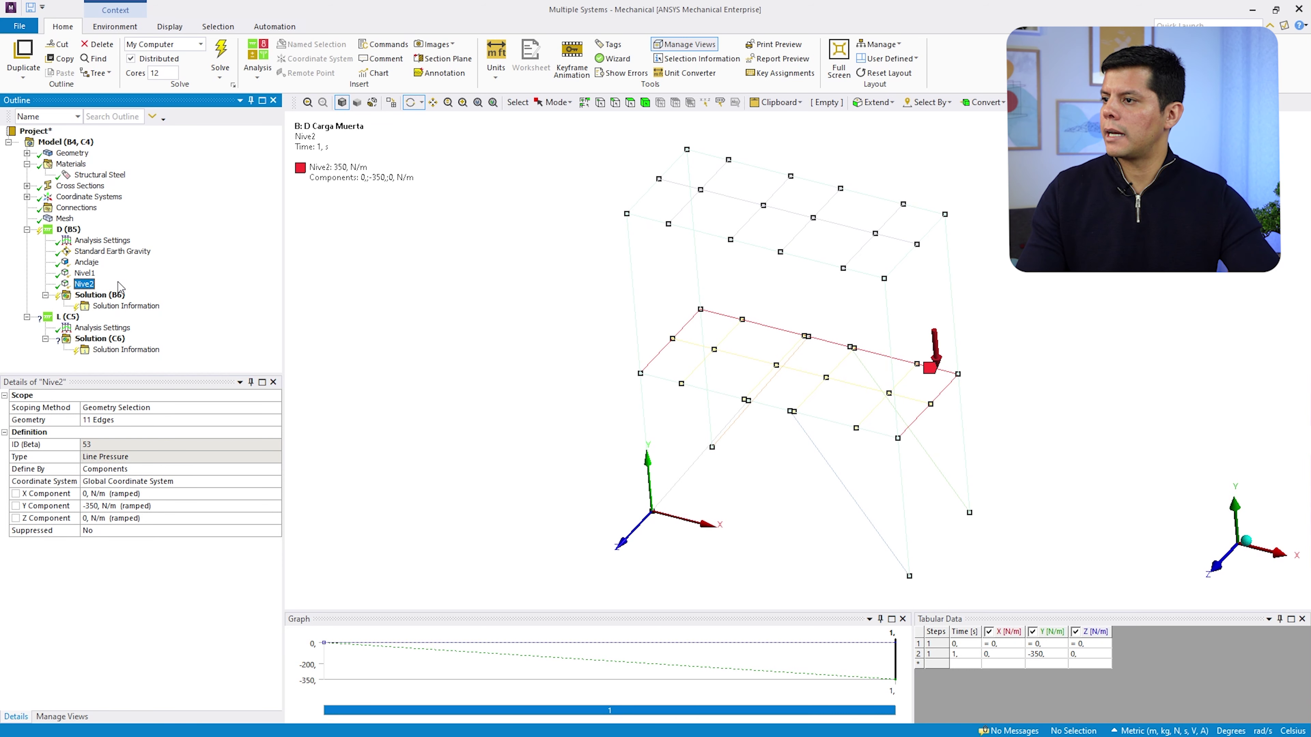
# Rescope the Nive2 load to the 9 edges along the rear side and both short ends of the upper platform
pyautogui.click(111, 420)
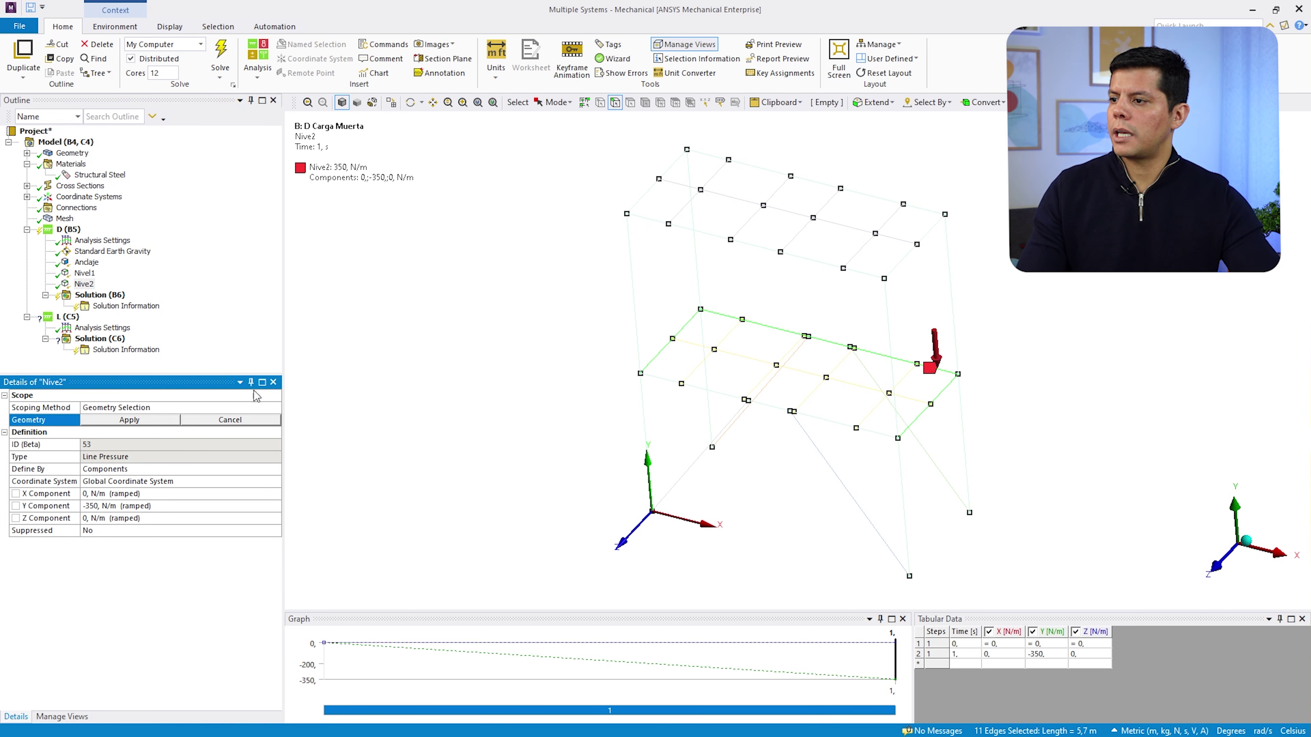
pyautogui.click(642, 196)
pyautogui.keyDown('ctrl'); pyautogui.click(672, 164); pyautogui.keyUp('ctrl')
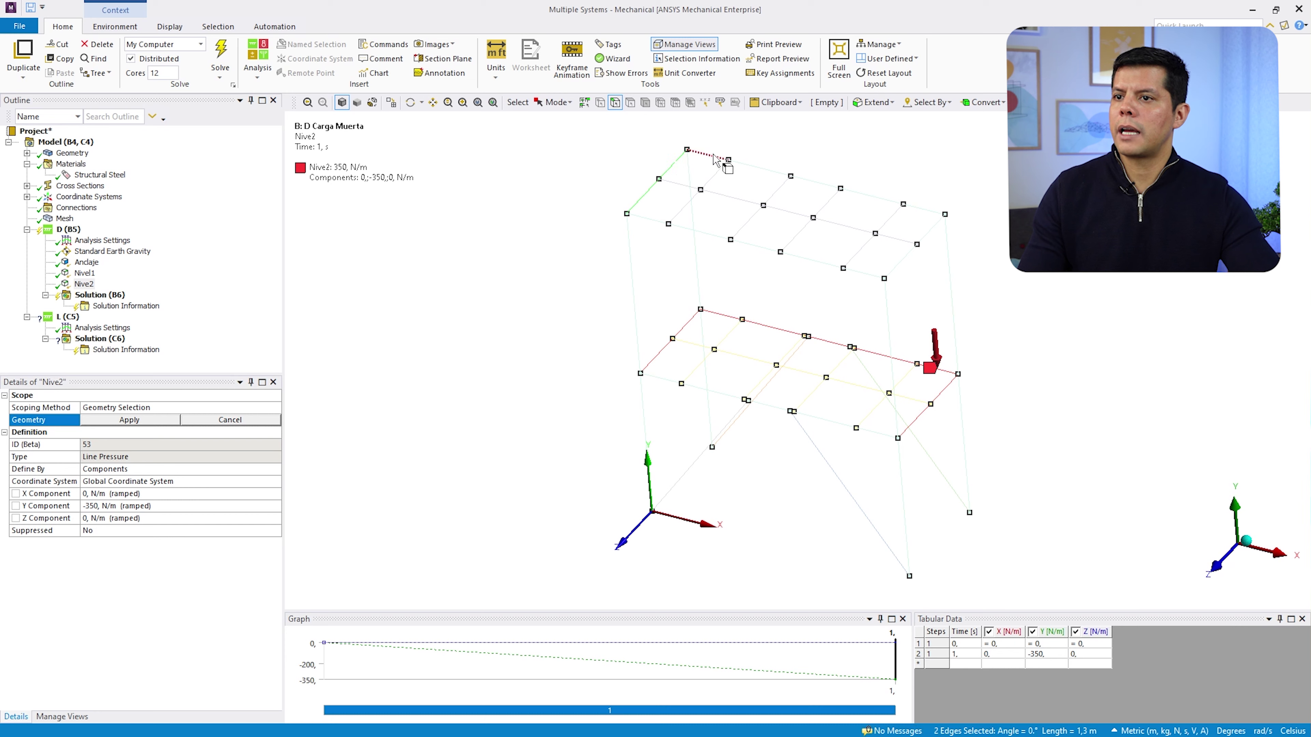
pyautogui.moveTo(714, 161)
pyautogui.keyDown('ctrl'); pyautogui.mouseDown()
pyautogui.moveTo(784, 173)
pyautogui.moveTo(943, 240)
pyautogui.moveTo(908, 276)
pyautogui.mouseUp(); pyautogui.keyUp('ctrl')
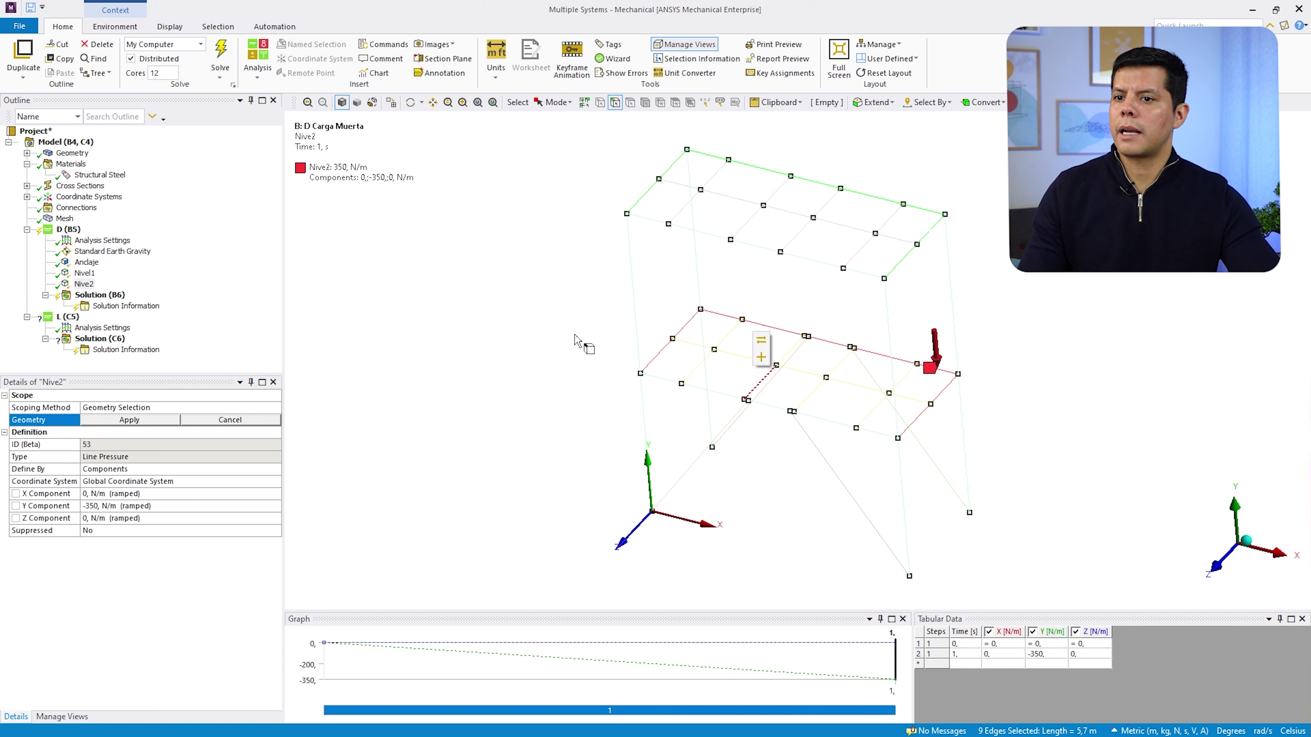
pyautogui.click(117, 421)
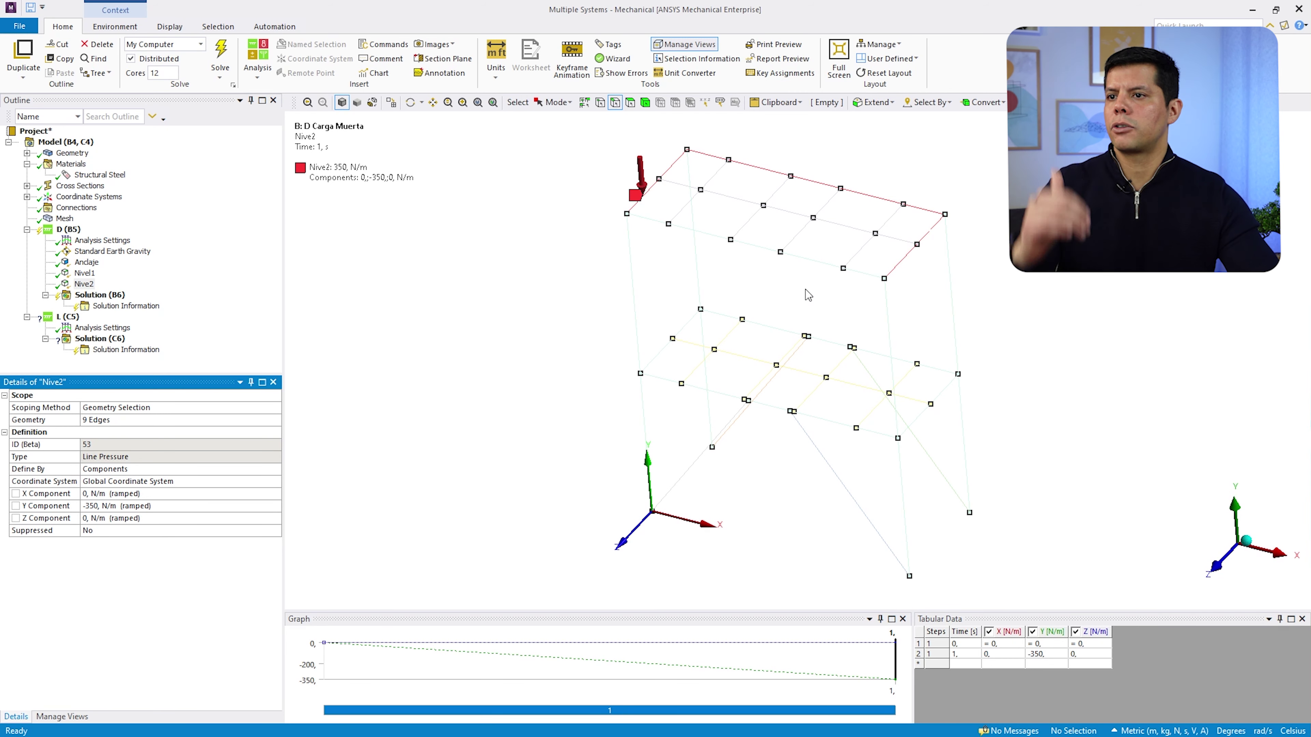
# Add a Total Deformation result to the solution of the D analysis
pyautogui.click(432, 102)
pyautogui.moveTo(810, 281); pyautogui.dragTo(715, 298)
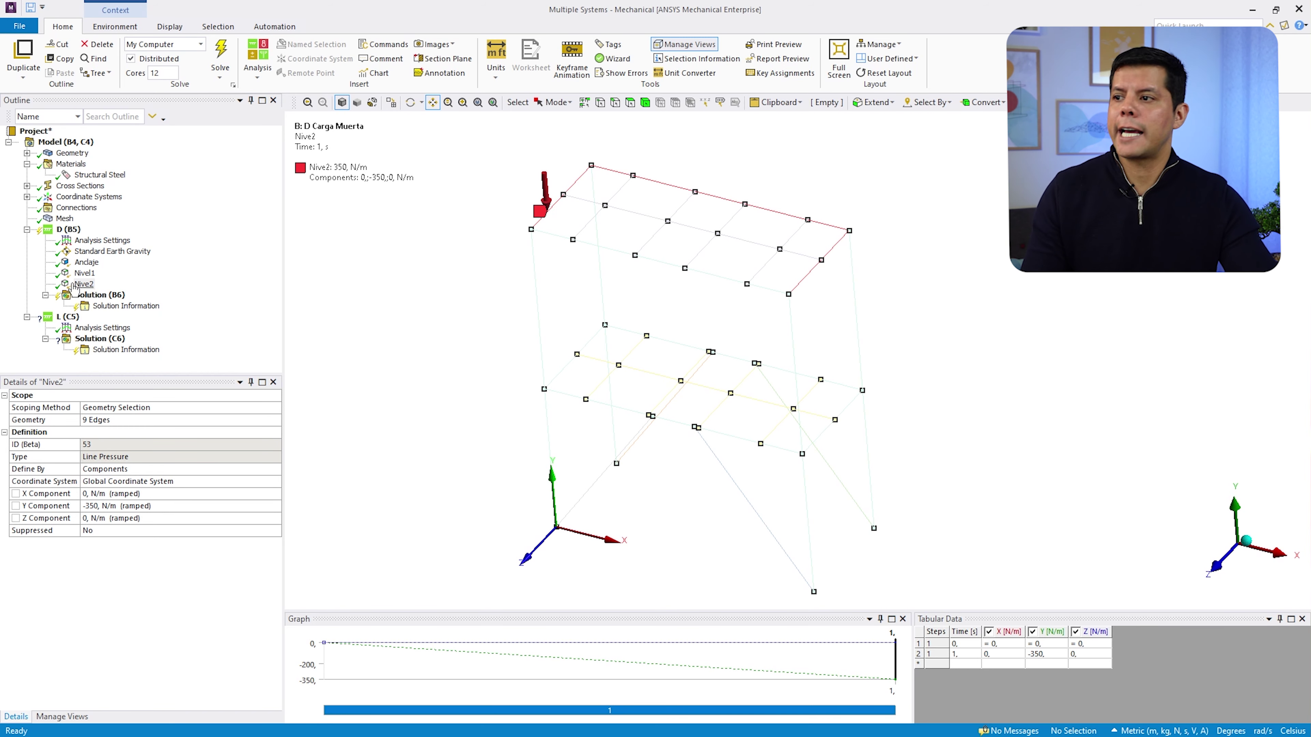
pyautogui.click(99, 295)
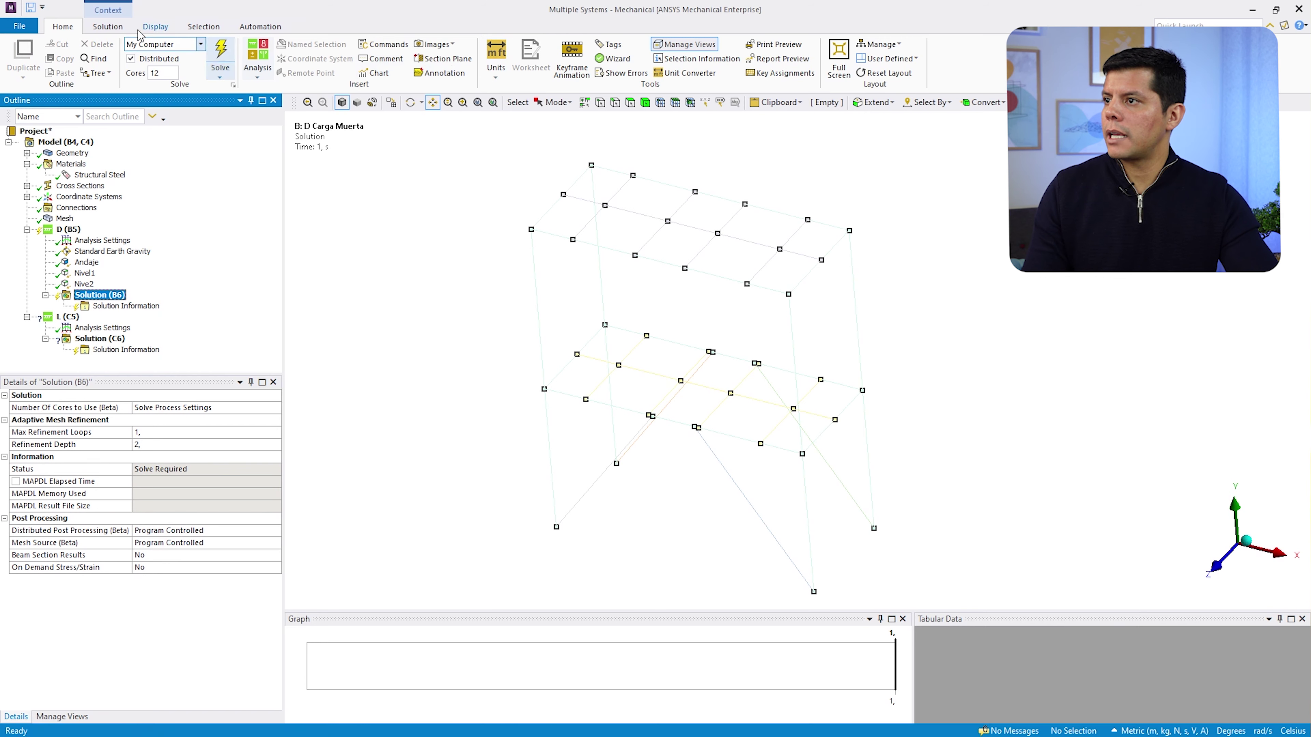
pyautogui.click(107, 26)
pyautogui.click(445, 57)
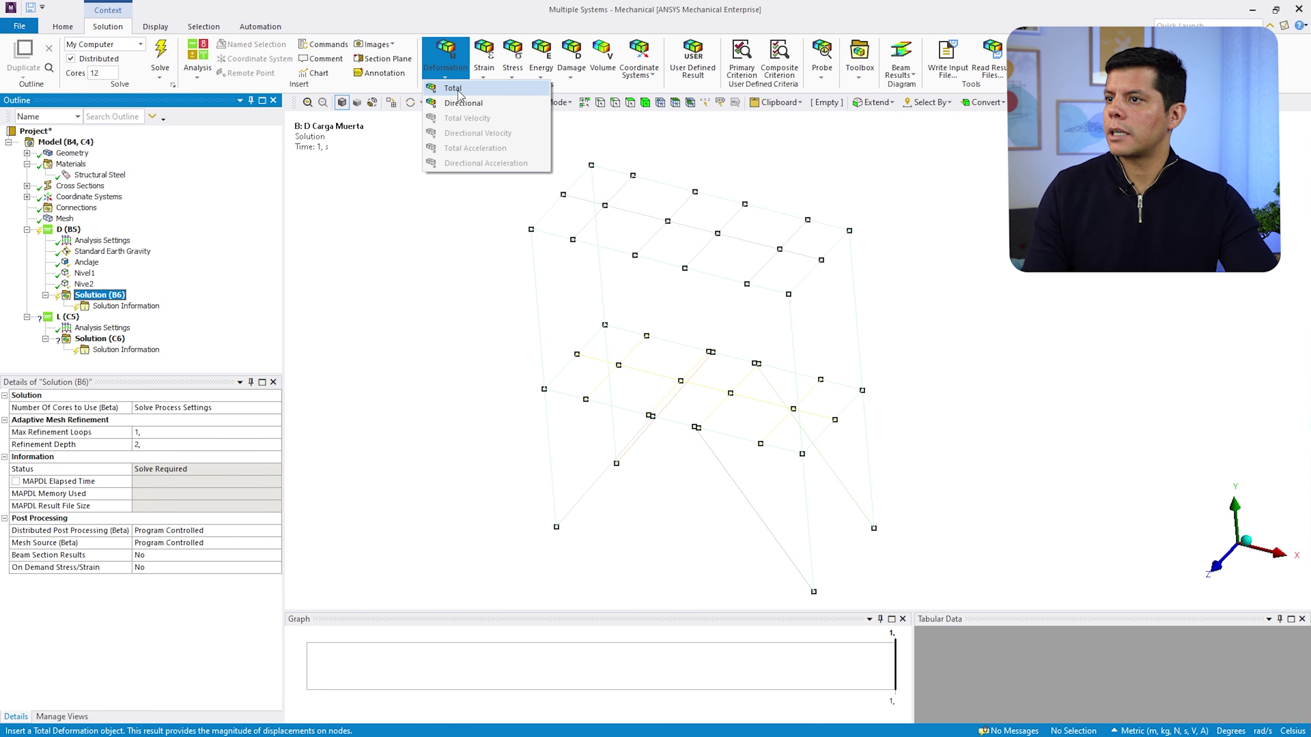
pyautogui.click(453, 89)
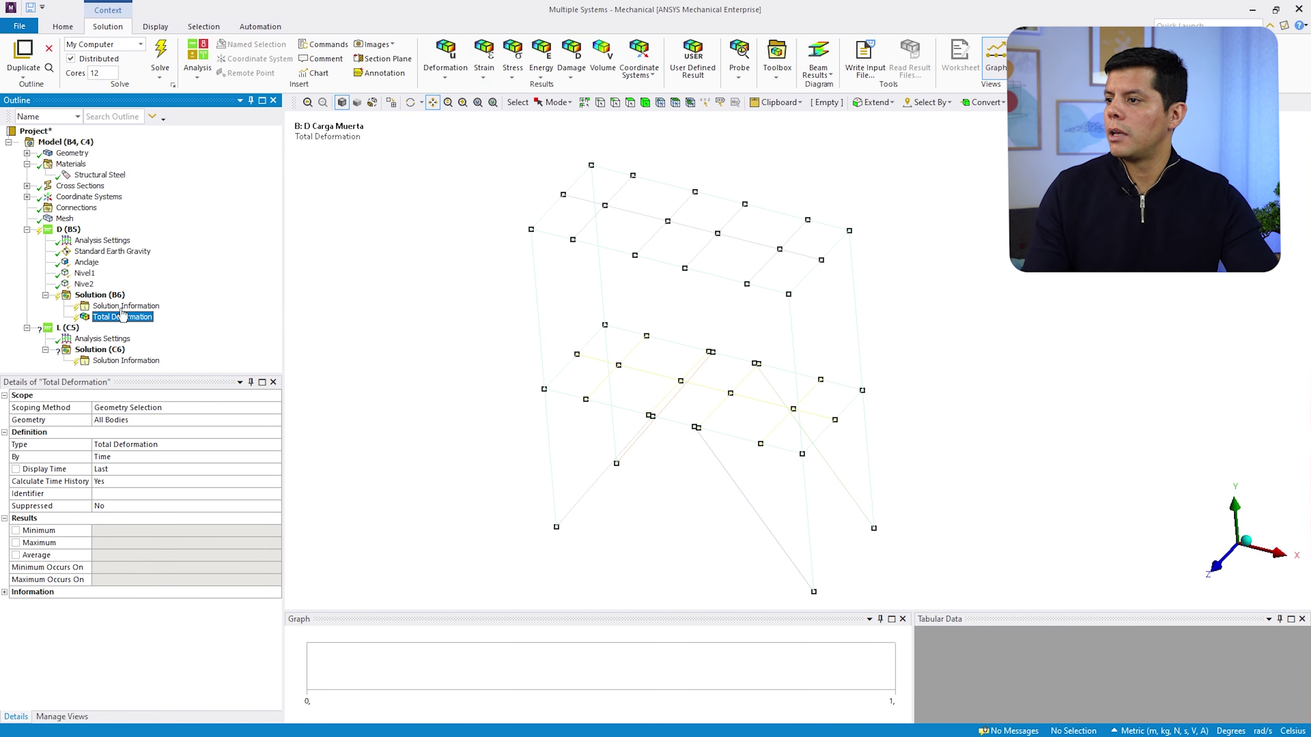
# Copy the Anclaje displacement support from the D analysis into the L analysis
pyautogui.click(67, 327)
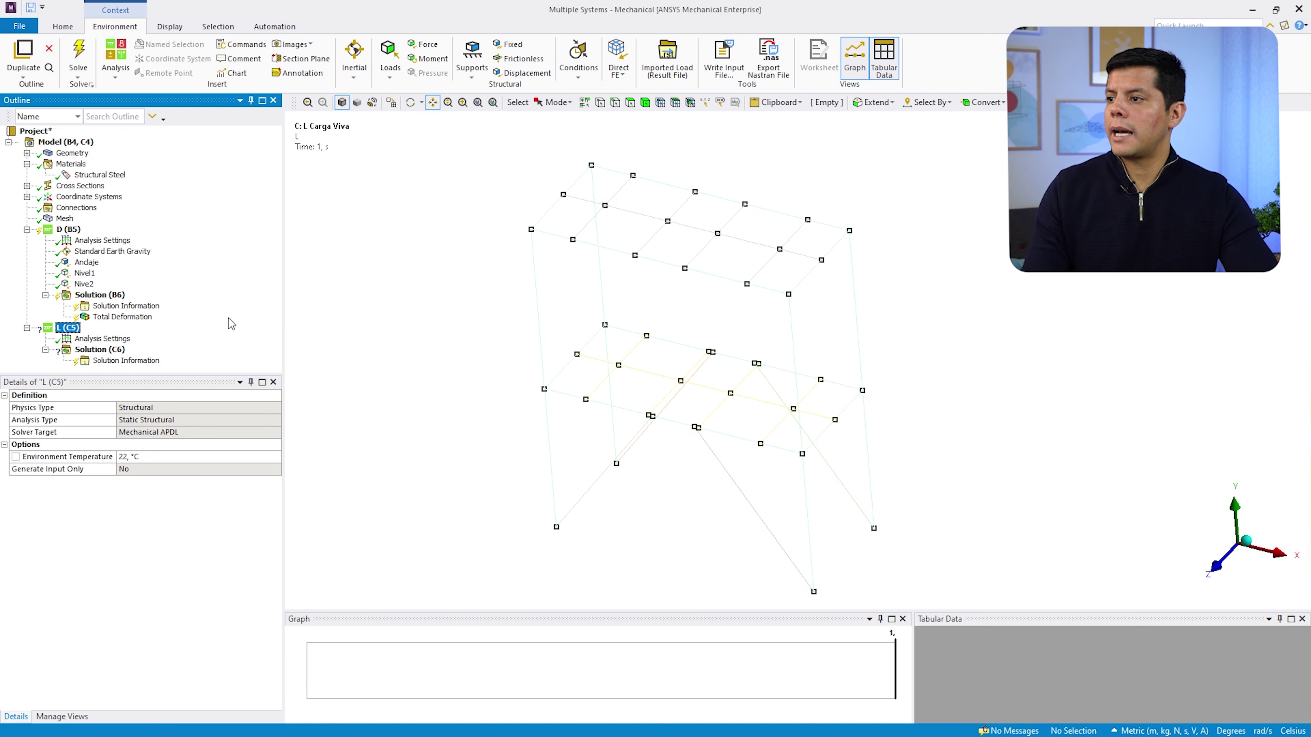
pyautogui.moveTo(200, 373); pyautogui.dragTo(200, 459)
pyautogui.click(86, 262)
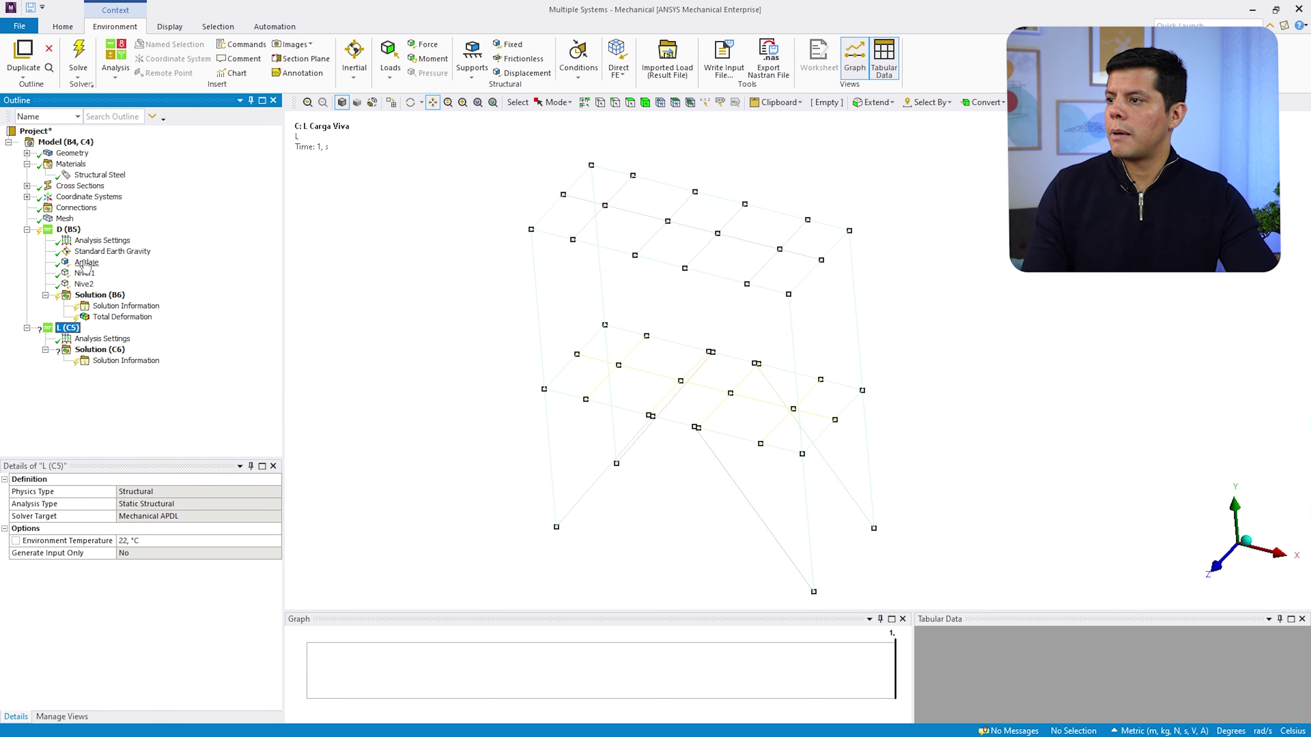
pyautogui.click(78, 262)
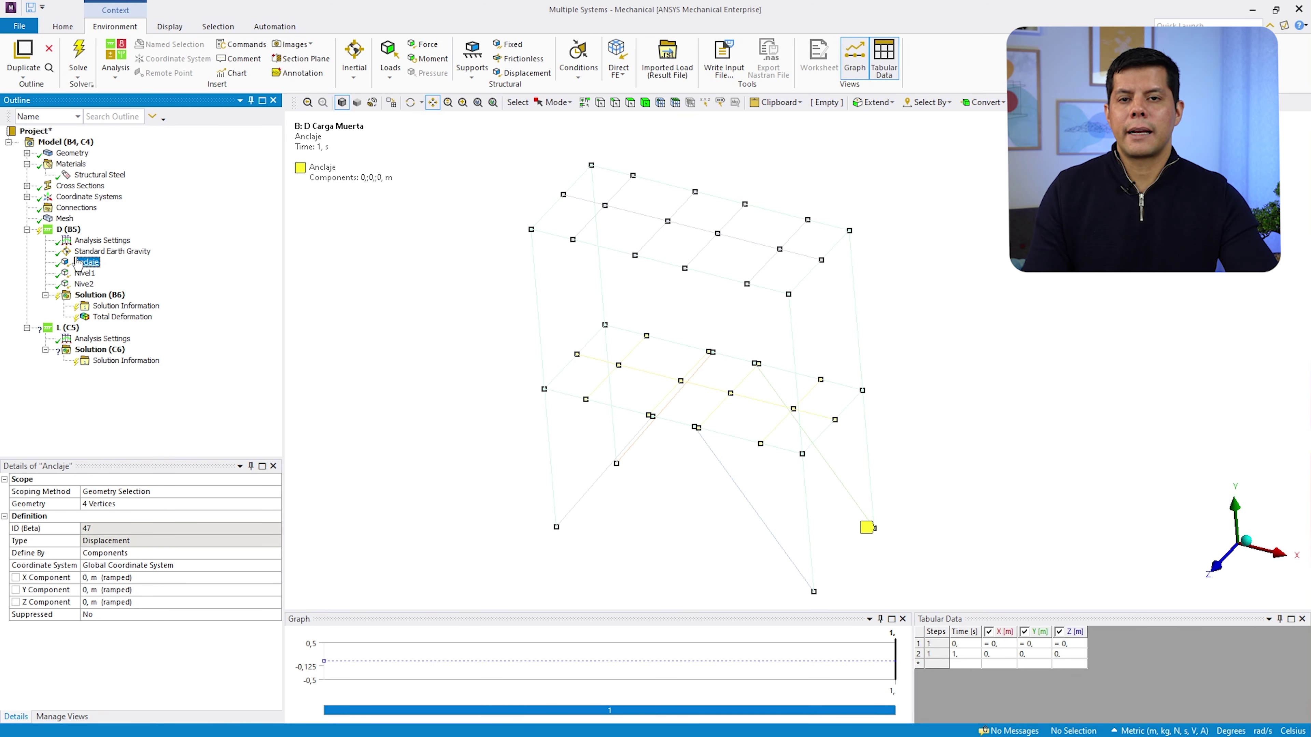
pyautogui.moveTo(105, 261); pyautogui.dragTo(75, 336)
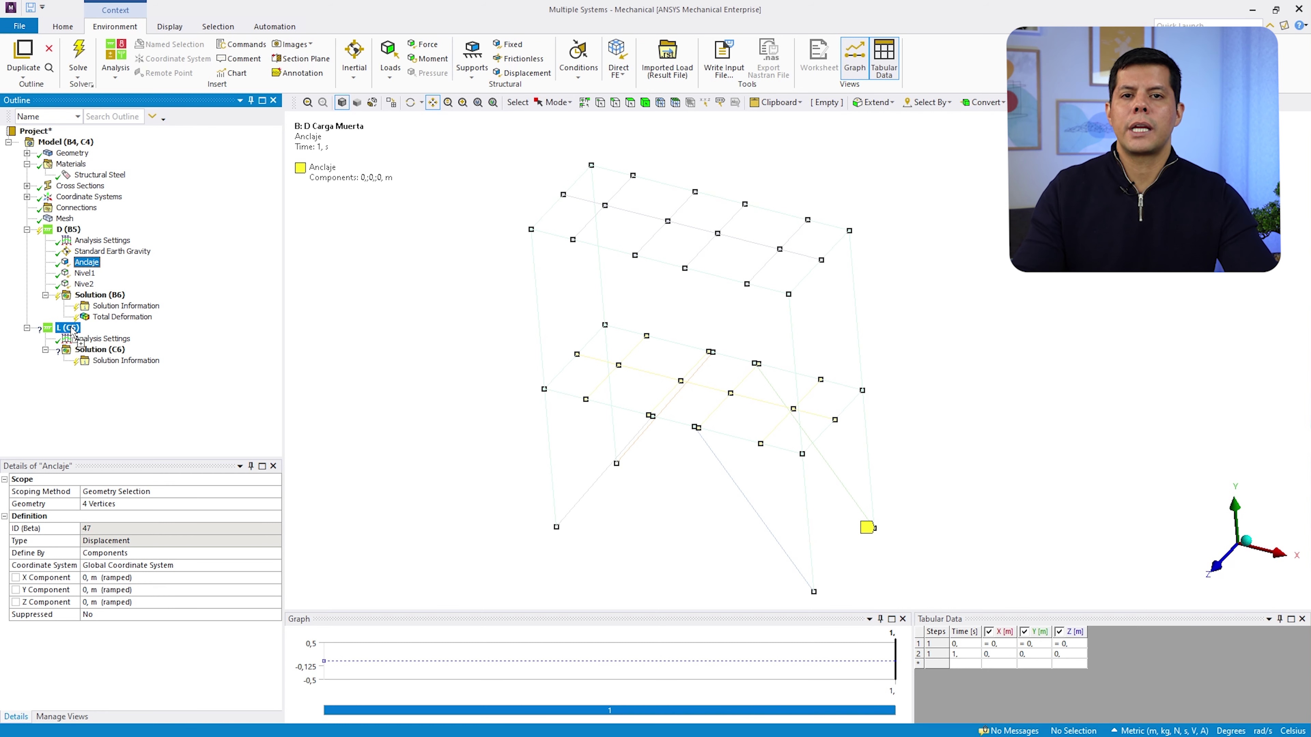
pyautogui.moveTo(72, 333); pyautogui.dragTo(72, 332)
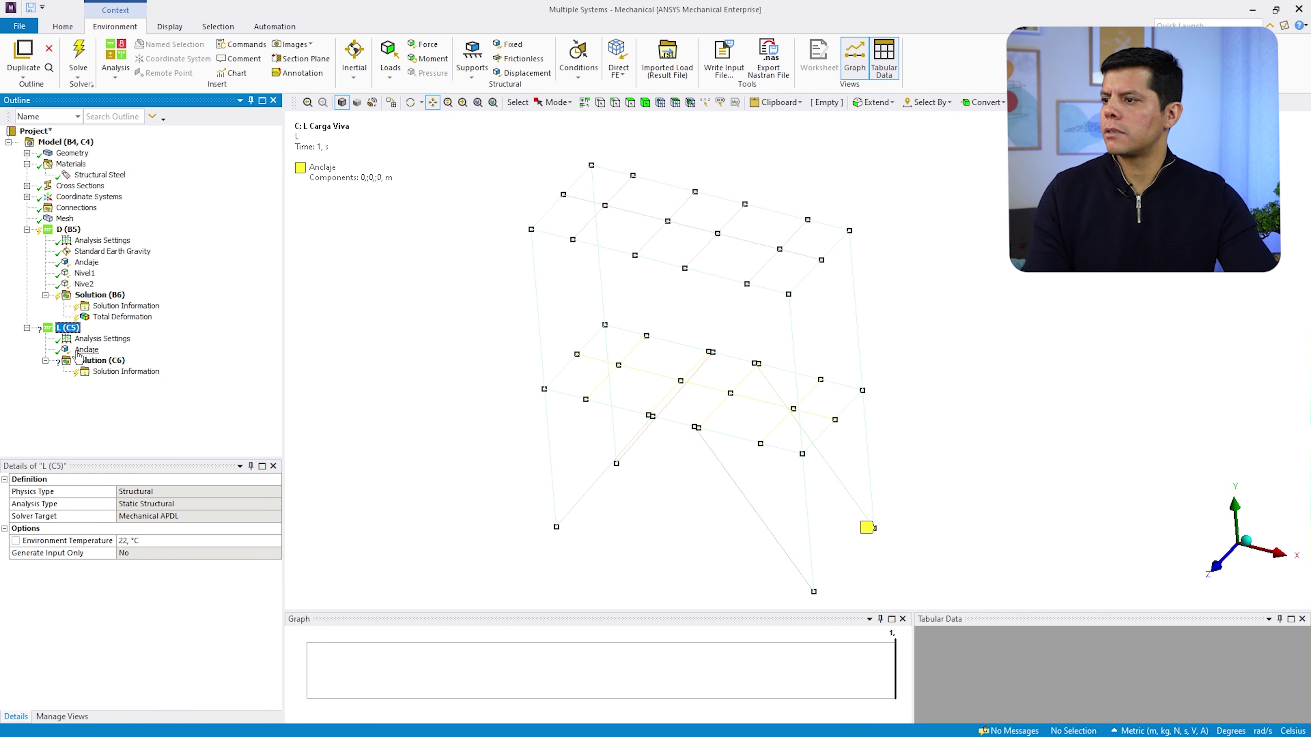
pyautogui.moveTo(771, 310); pyautogui.dragTo(729, 310)
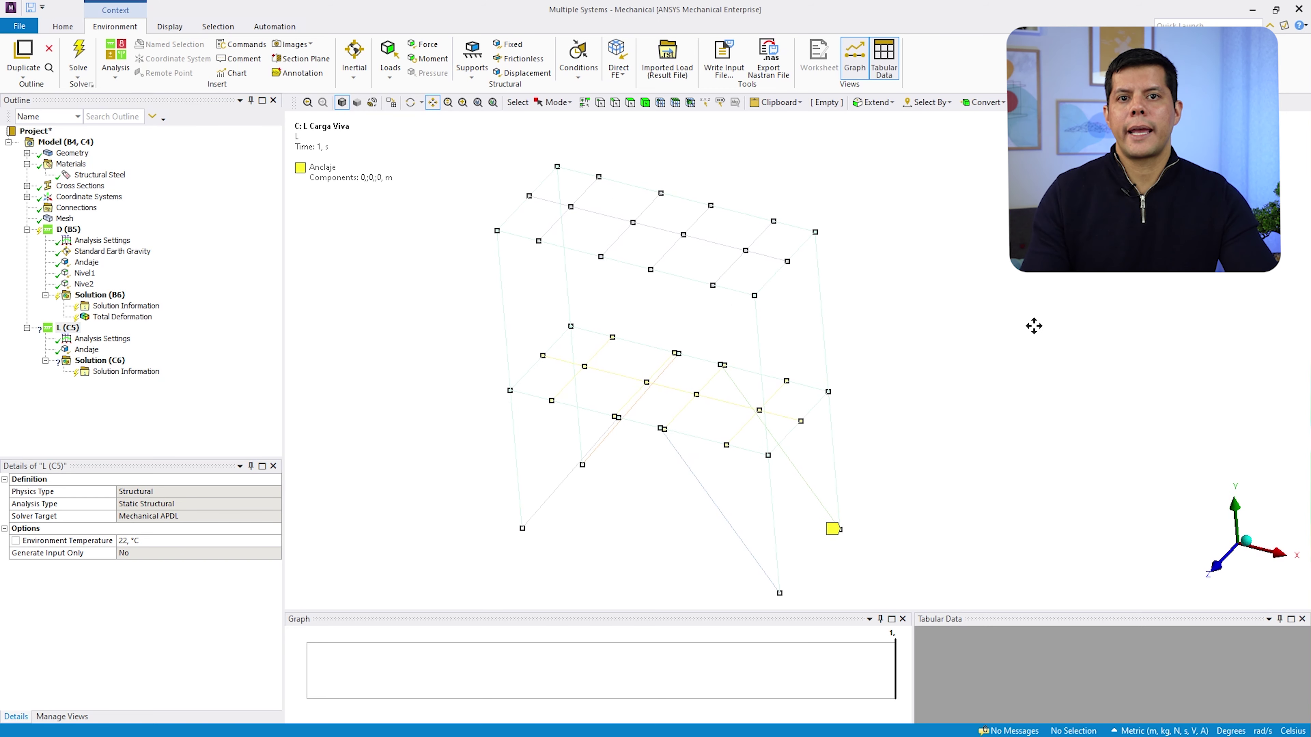
pyautogui.moveTo(959, 299); pyautogui.dragTo(983, 304)
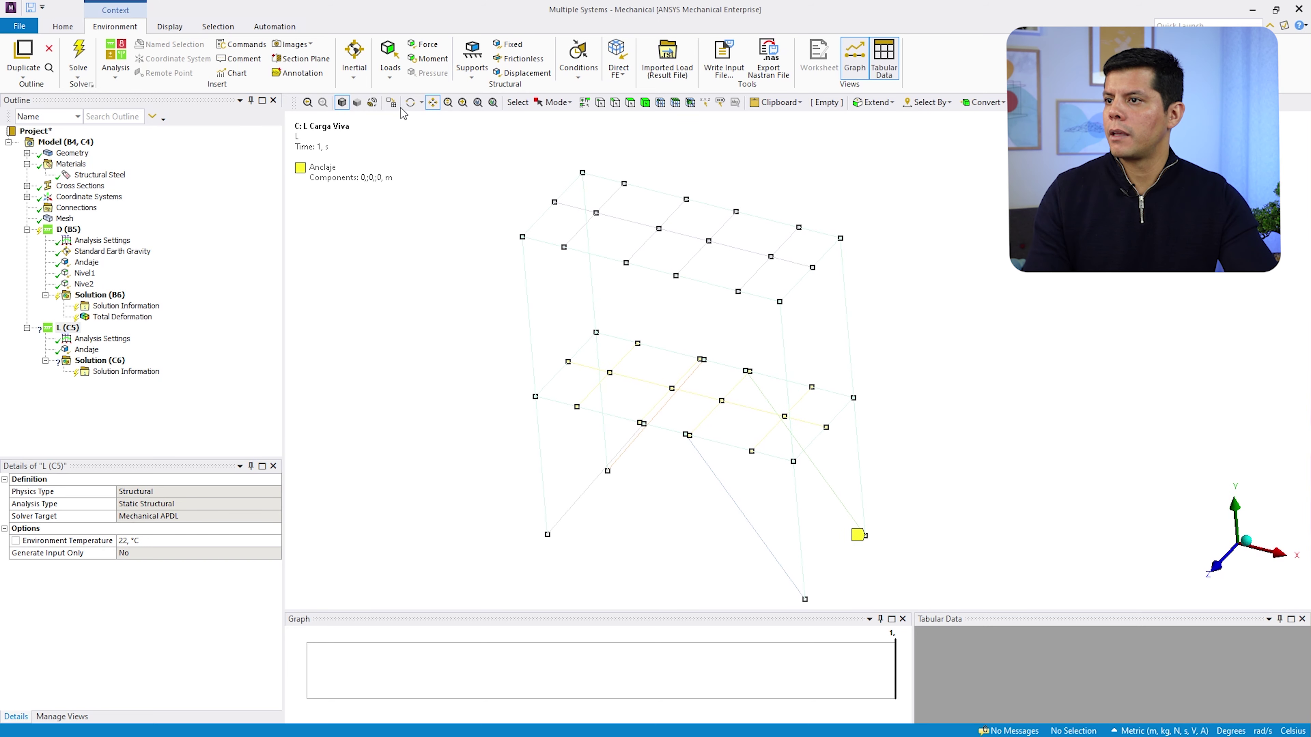
pyautogui.click(410, 102)
pyautogui.moveTo(805, 321); pyautogui.dragTo(739, 313)
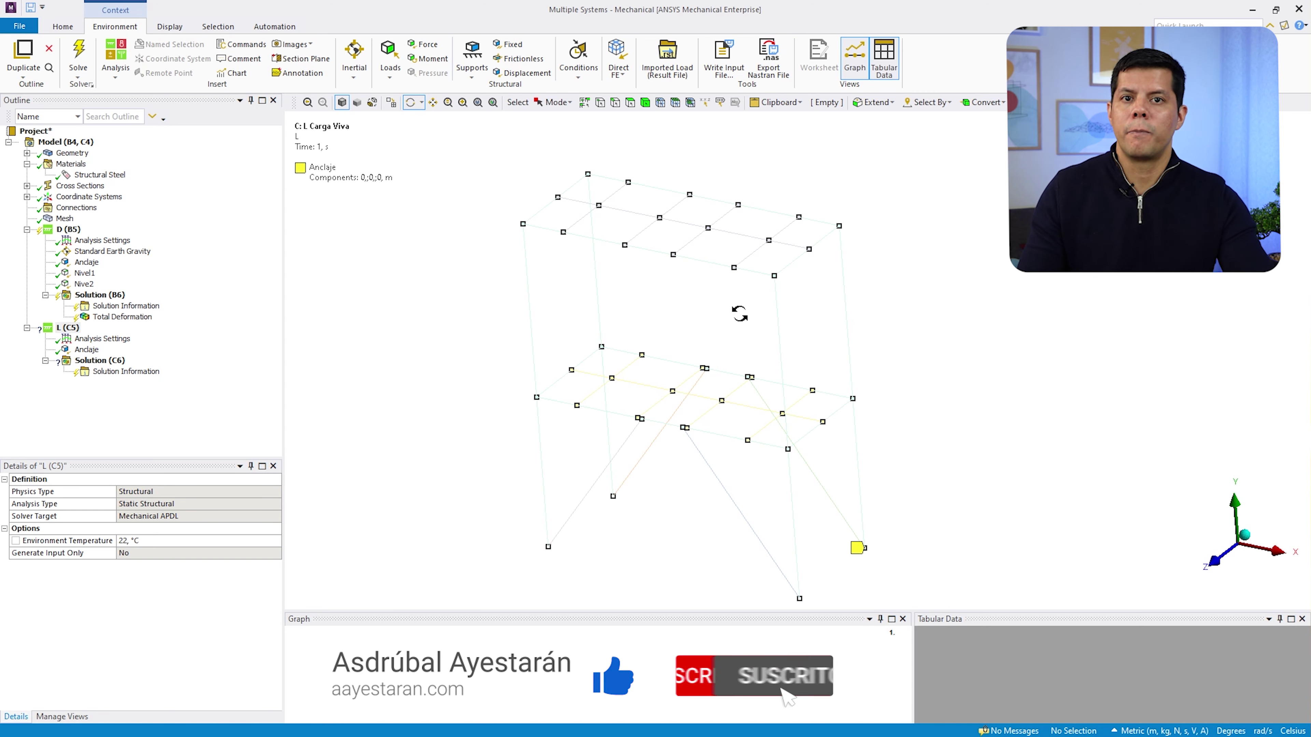
pyautogui.moveTo(740, 313)
pyautogui.mouseDown()
pyautogui.moveTo(749, 326)
pyautogui.moveTo(732, 314)
pyautogui.moveTo(743, 315)
pyautogui.mouseUp()
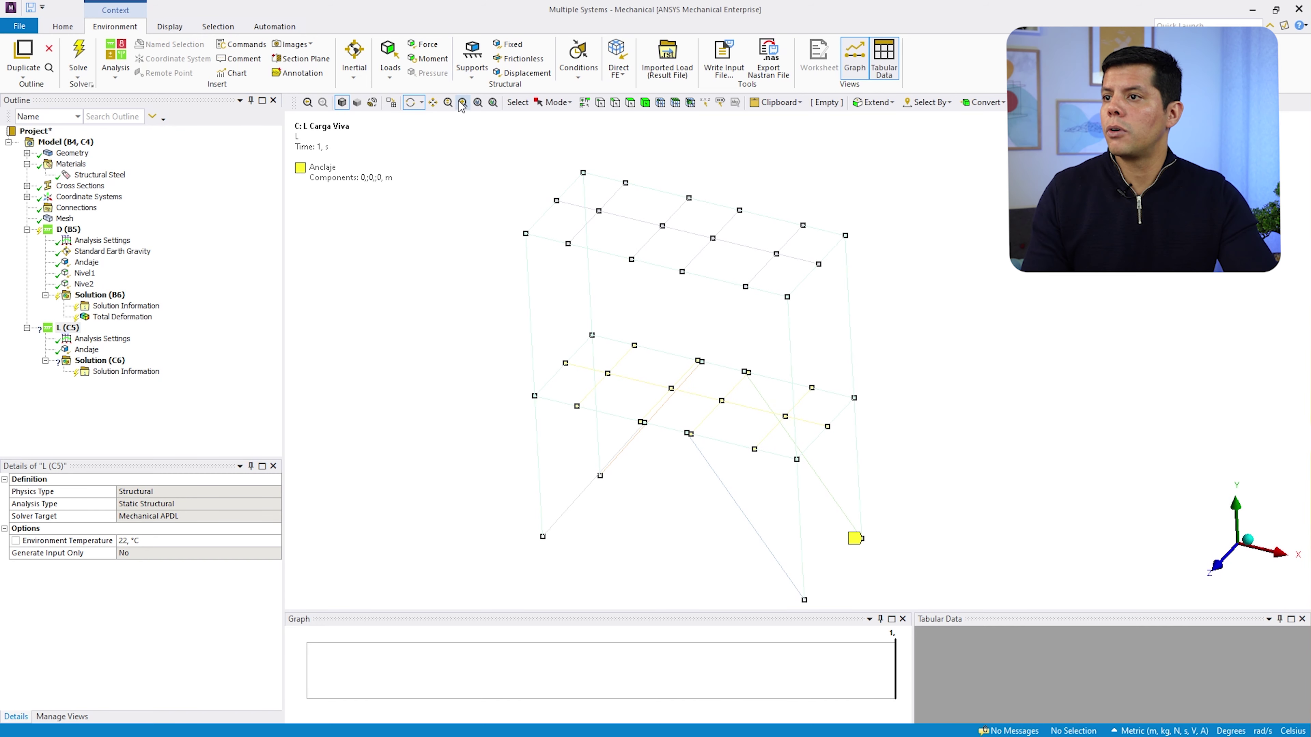
# Select all 27 edges of the upper platform, including its perimeter, middle line and cross beams
pyautogui.click(615, 102)
pyautogui.click(541, 217)
pyautogui.keyDown('ctrl'); pyautogui.click(570, 186); pyautogui.keyUp('ctrl')
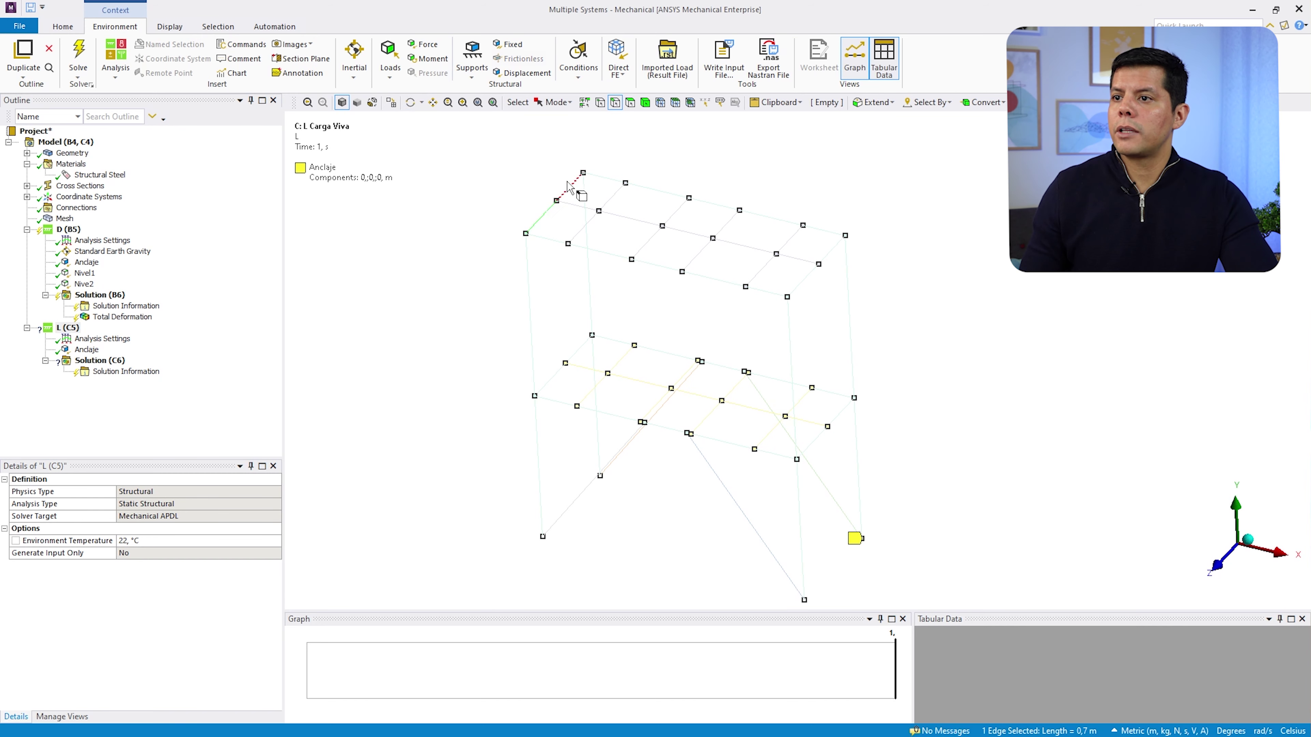
pyautogui.keyDown('ctrl'); pyautogui.click(605, 178); pyautogui.keyUp('ctrl')
pyautogui.keyDown('ctrl'); pyautogui.click(581, 226); pyautogui.keyUp('ctrl')
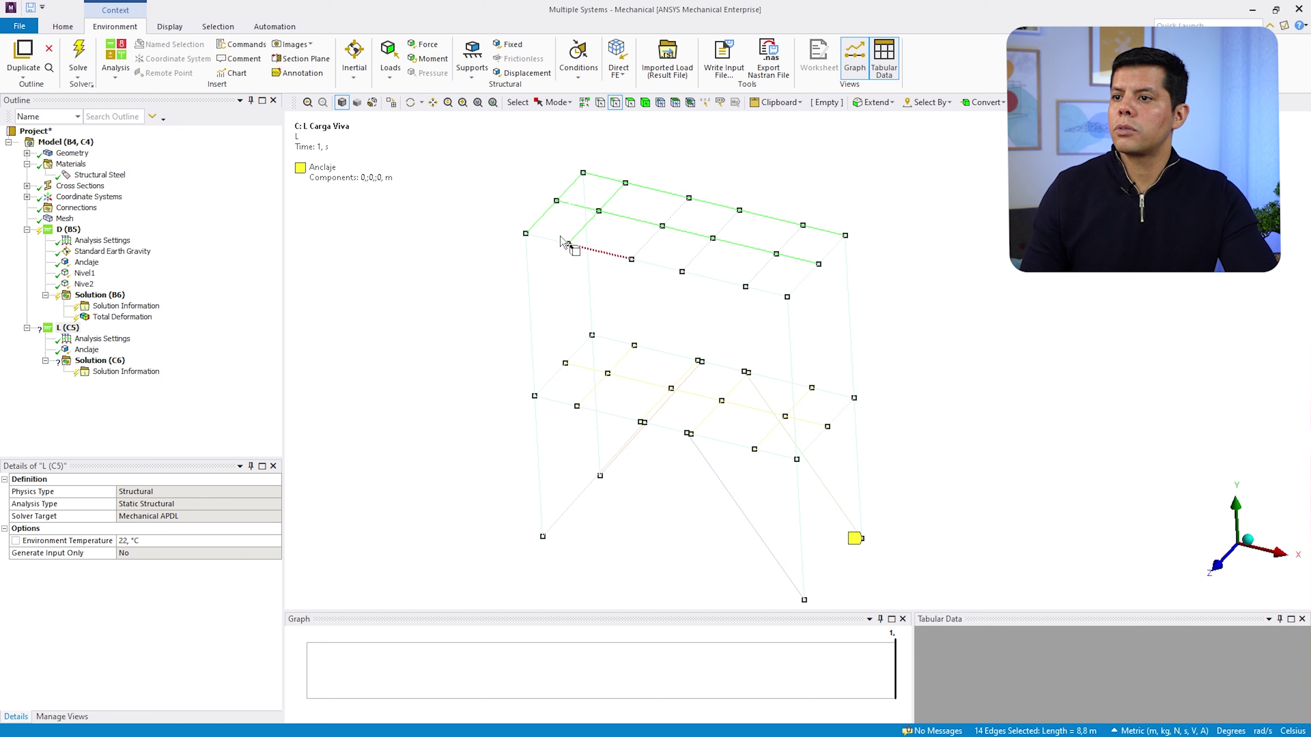
pyautogui.keyDown('ctrl'); pyautogui.click(548, 244); pyautogui.keyUp('ctrl')
pyautogui.keyDown('ctrl'); pyautogui.click(621, 257); pyautogui.keyUp('ctrl')
pyautogui.keyDown('ctrl'); pyautogui.click(647, 242); pyautogui.keyUp('ctrl')
pyautogui.keyDown('ctrl'); pyautogui.click(697, 255); pyautogui.keyUp('ctrl')
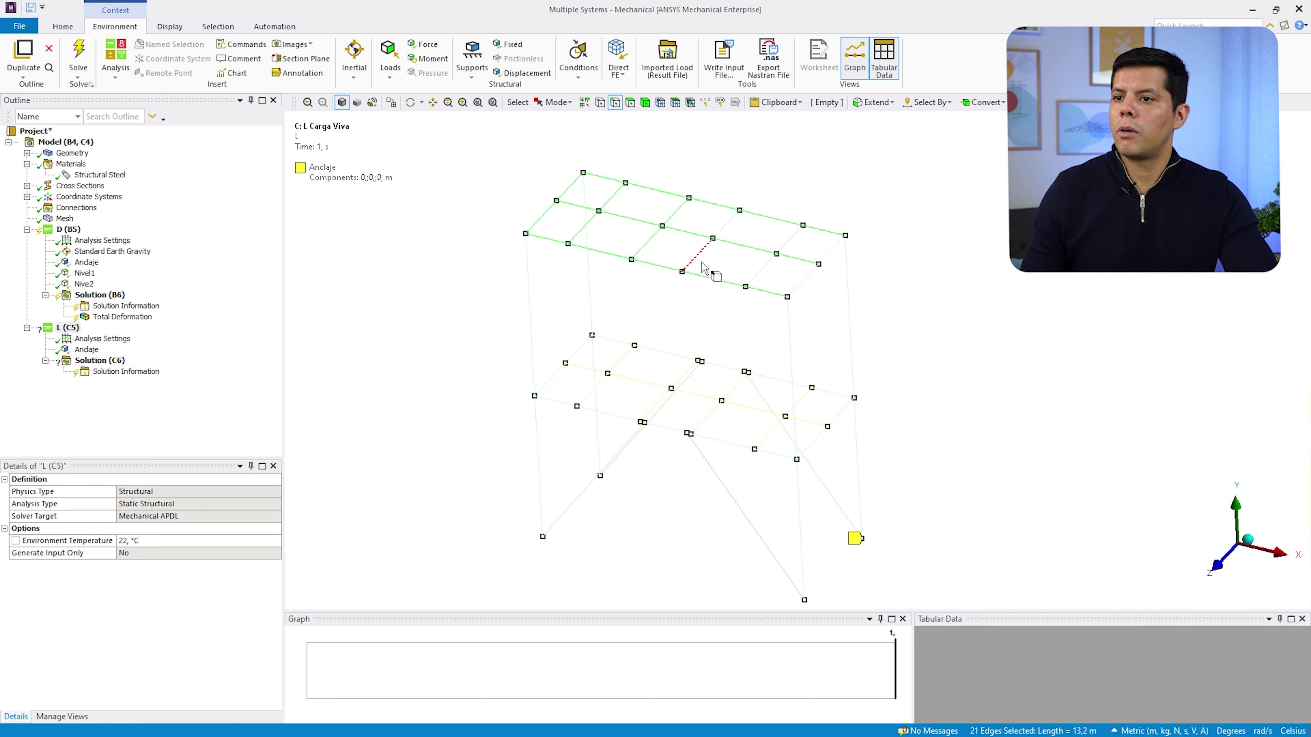
pyautogui.keyDown('ctrl'); pyautogui.click(721, 228); pyautogui.keyUp('ctrl')
pyautogui.keyDown('ctrl'); pyautogui.click(790, 239); pyautogui.keyUp('ctrl')
pyautogui.keyDown('ctrl'); pyautogui.click(797, 259); pyautogui.keyUp('ctrl')
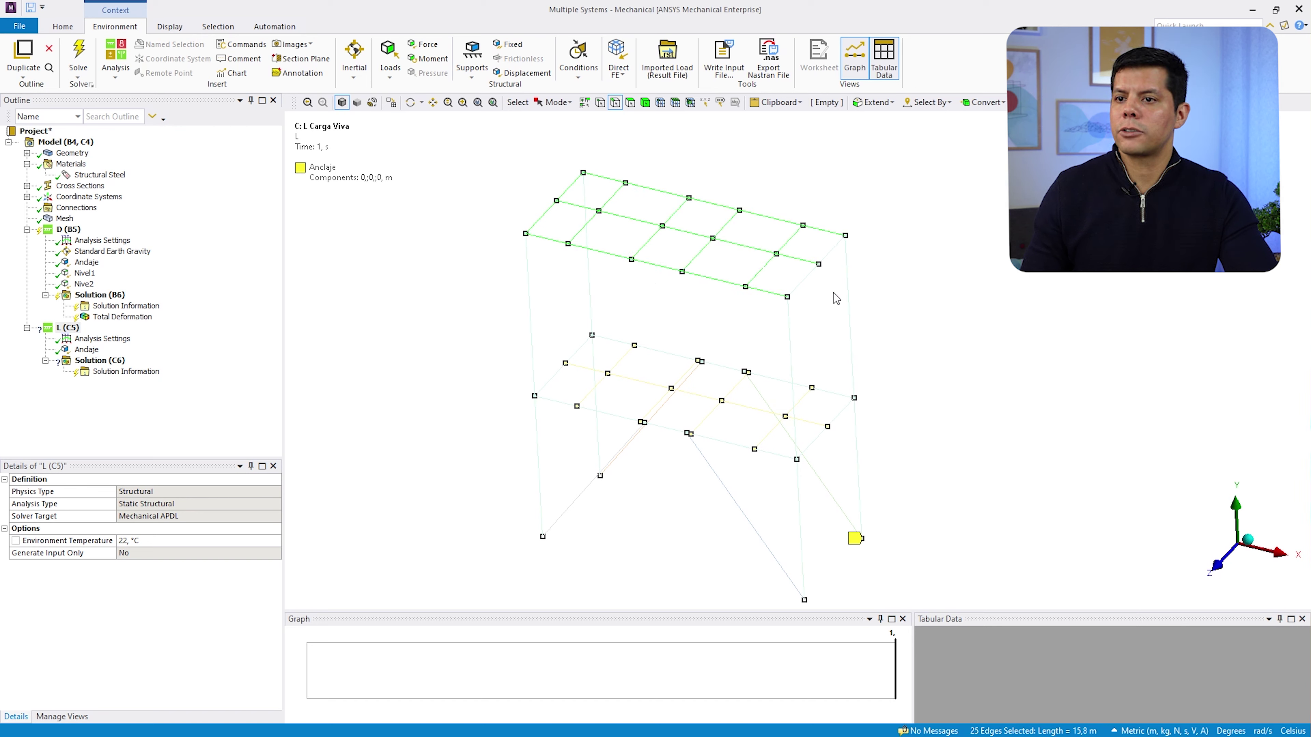
pyautogui.keyDown('ctrl'); pyautogui.click(818, 273); pyautogui.keyUp('ctrl')
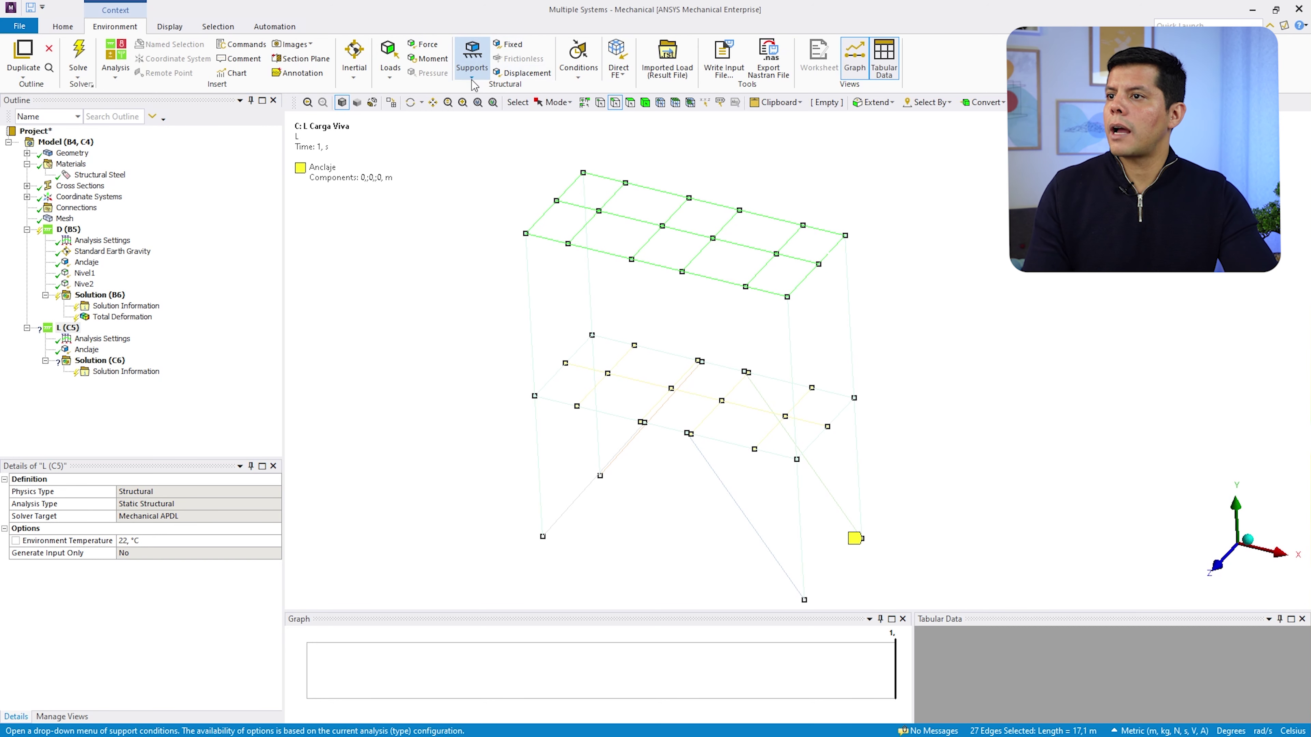
# Apply a force to the selected upper-platform edges in the L analysis, defined by components with a Y component of -4000 N
pyautogui.click(424, 44)
pyautogui.click(114, 577)
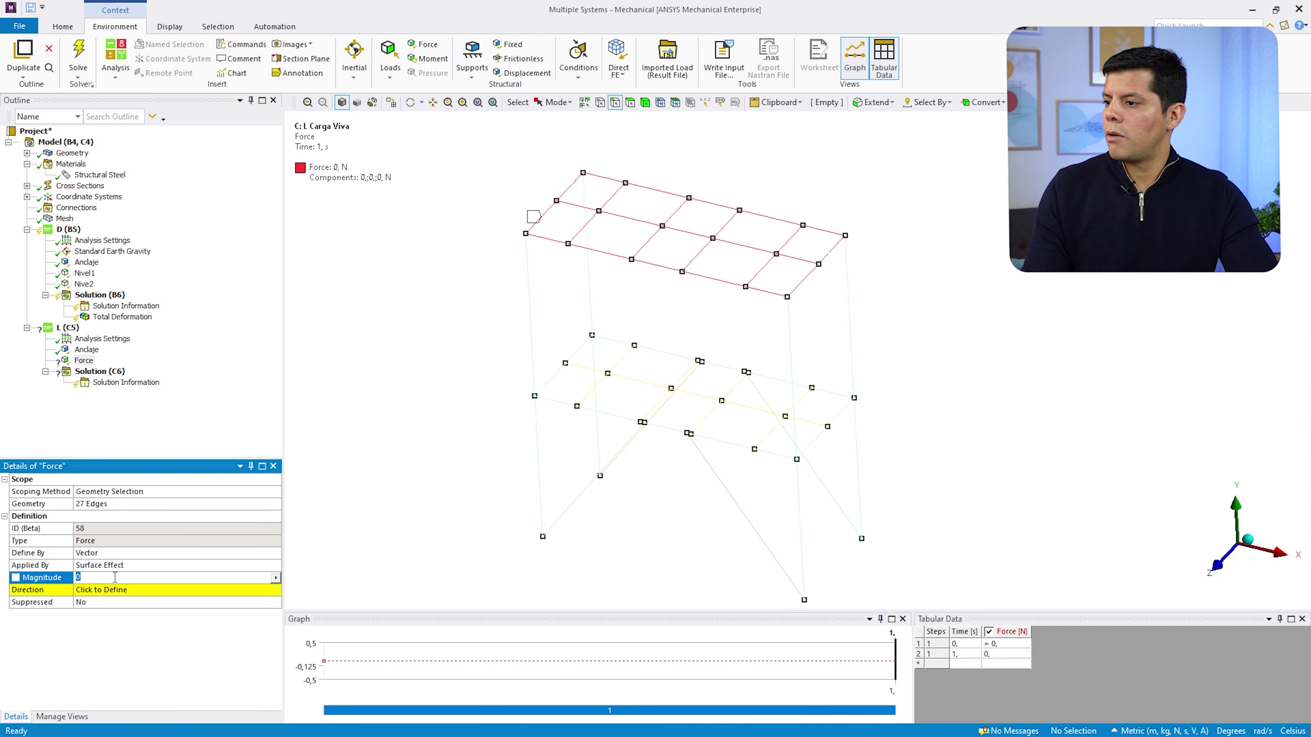
pyautogui.doubleClick(116, 553)
pyautogui.click(126, 602)
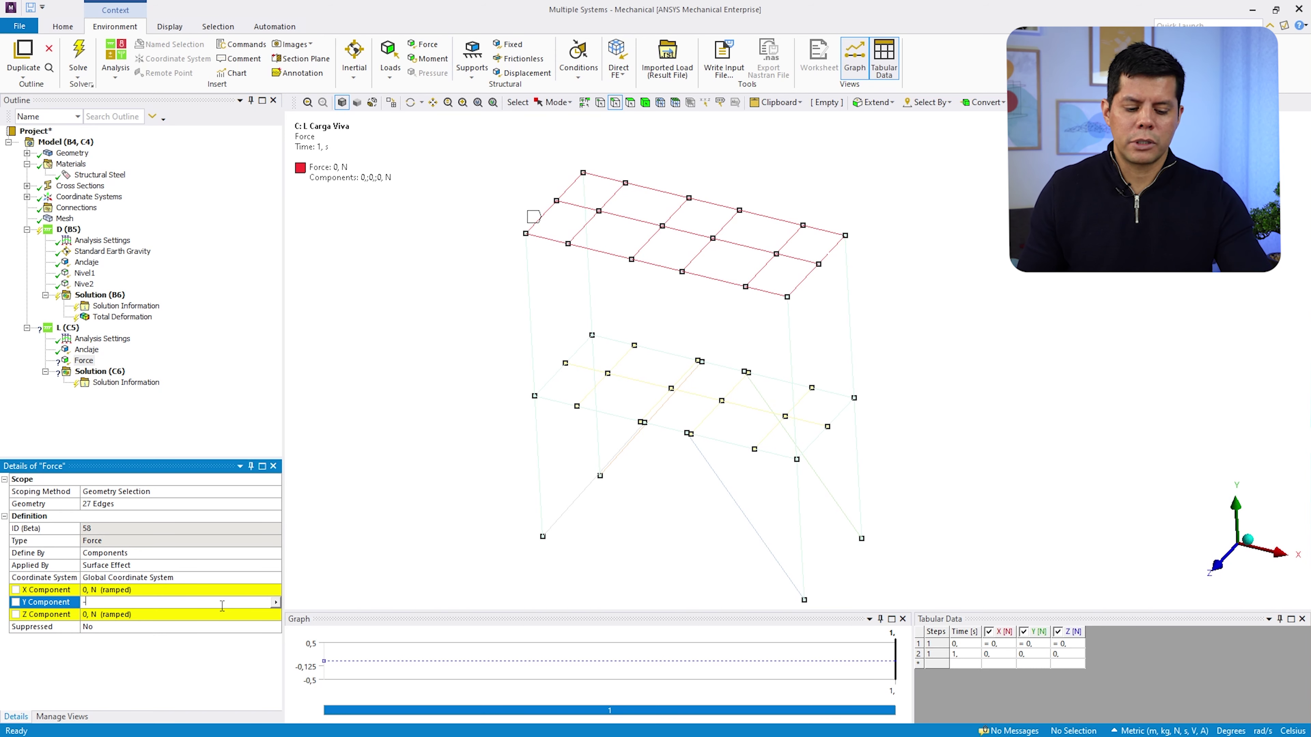
pyautogui.press('Return')
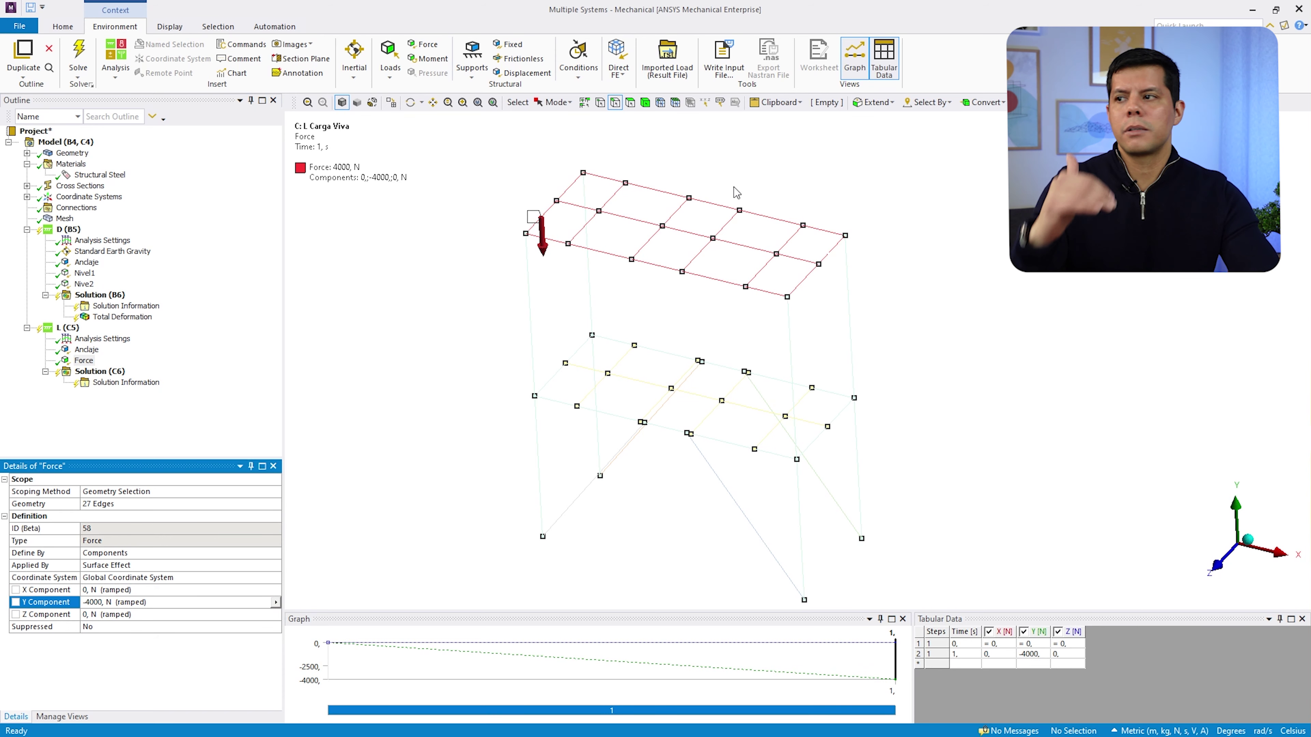
# Duplicate the upper-platform force in the L analysis and rescope the copy to all 31 edges of the lower platform
pyautogui.rightClick(83, 361)
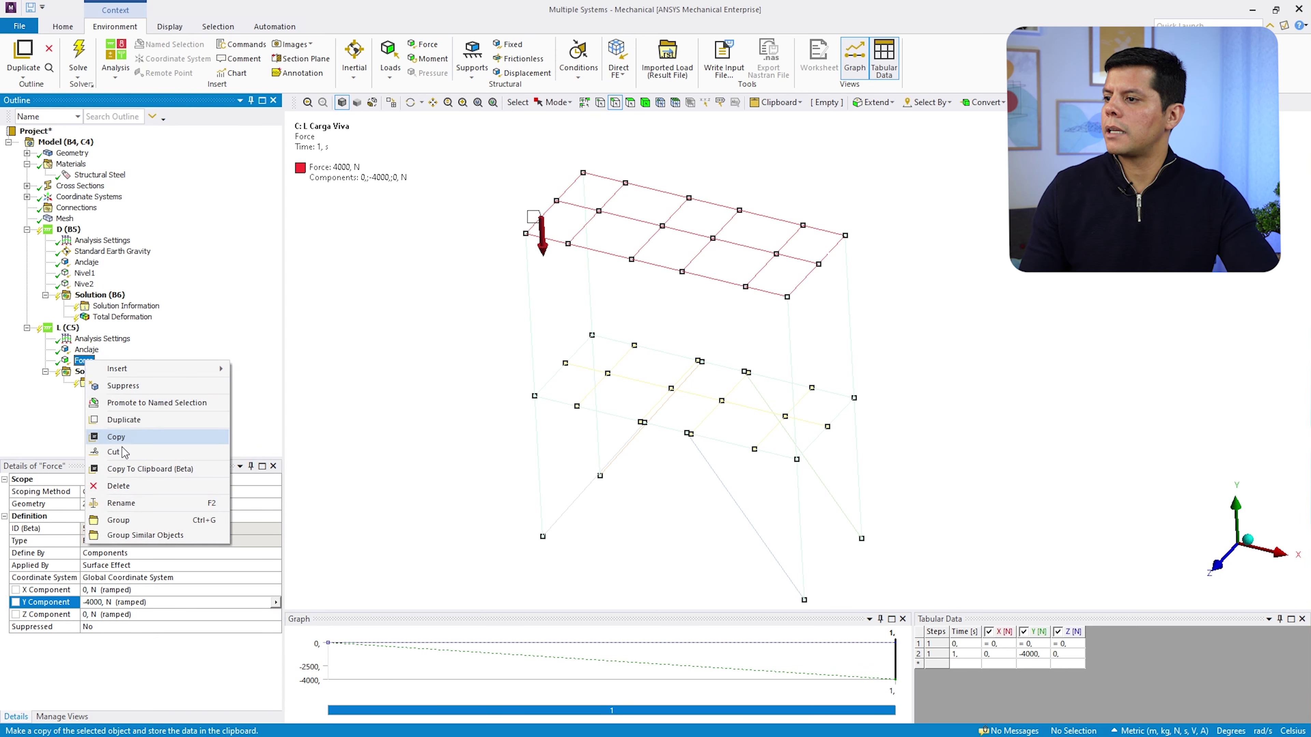
pyautogui.click(132, 420)
pyautogui.click(107, 504)
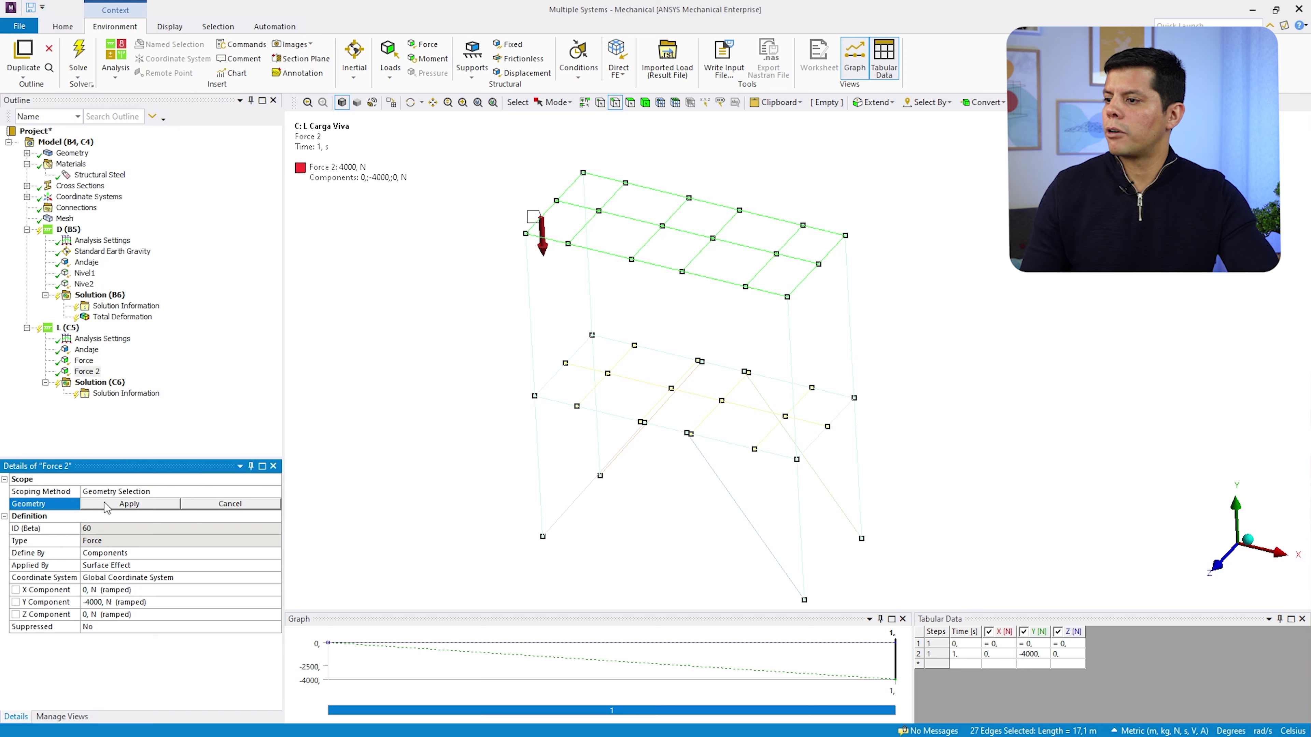
pyautogui.click(548, 380)
pyautogui.keyDown('ctrl'); pyautogui.click(595, 388); pyautogui.keyUp('ctrl')
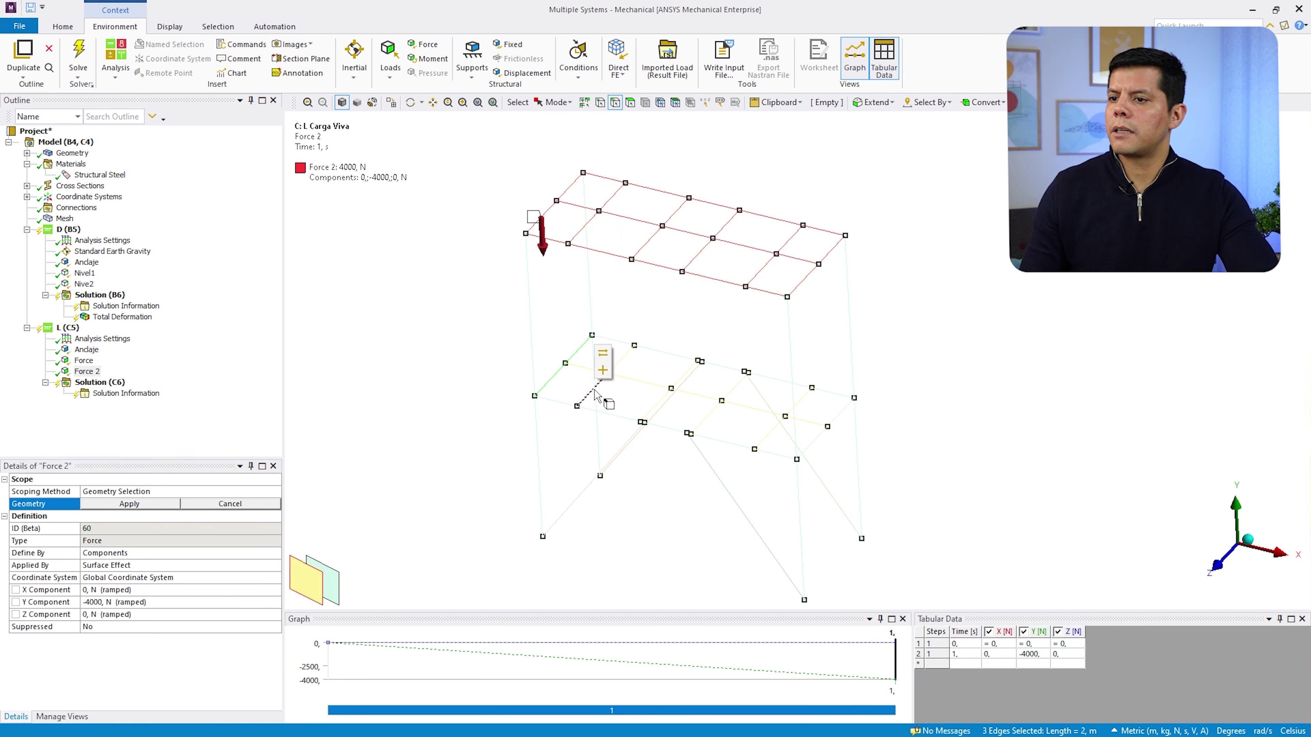
pyautogui.keyDown('ctrl'); pyautogui.click(601, 390); pyautogui.keyUp('ctrl')
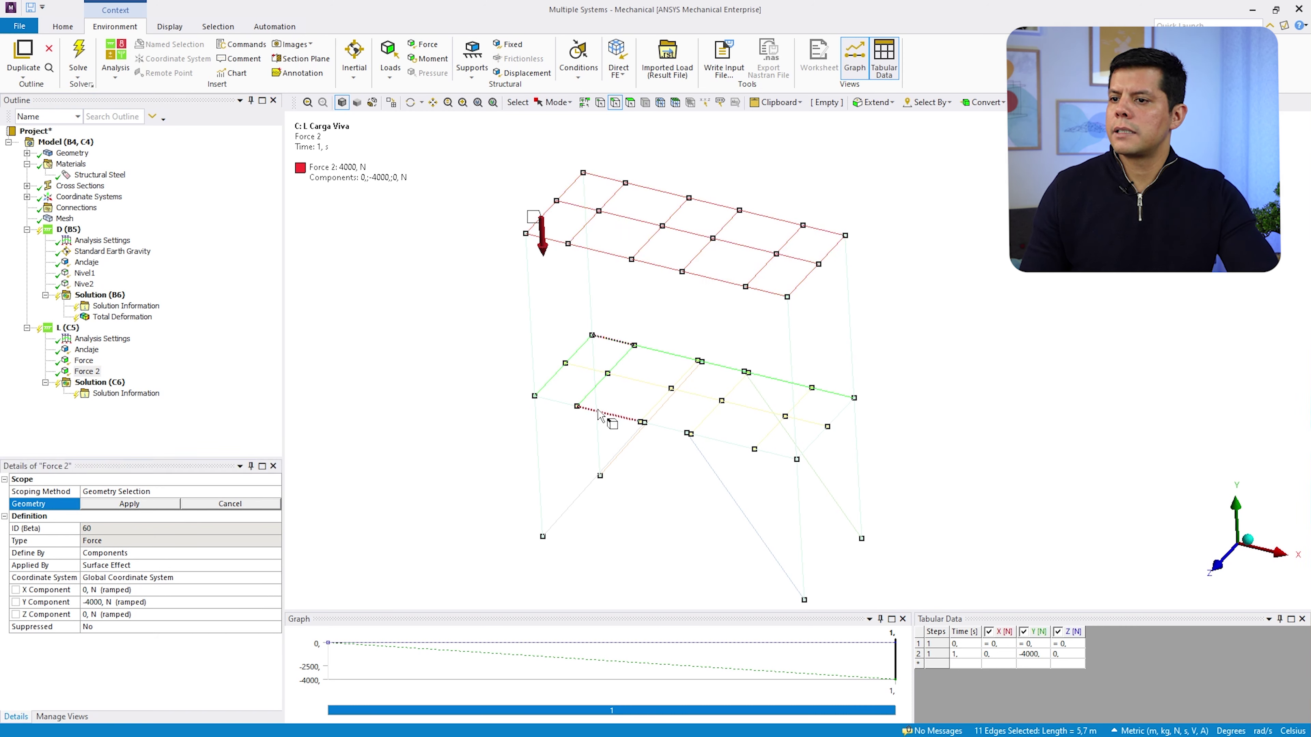
pyautogui.keyDown('ctrl'); pyautogui.click(608, 414); pyautogui.keyUp('ctrl')
pyautogui.keyDown('ctrl'); pyautogui.click(686, 376); pyautogui.keyUp('ctrl')
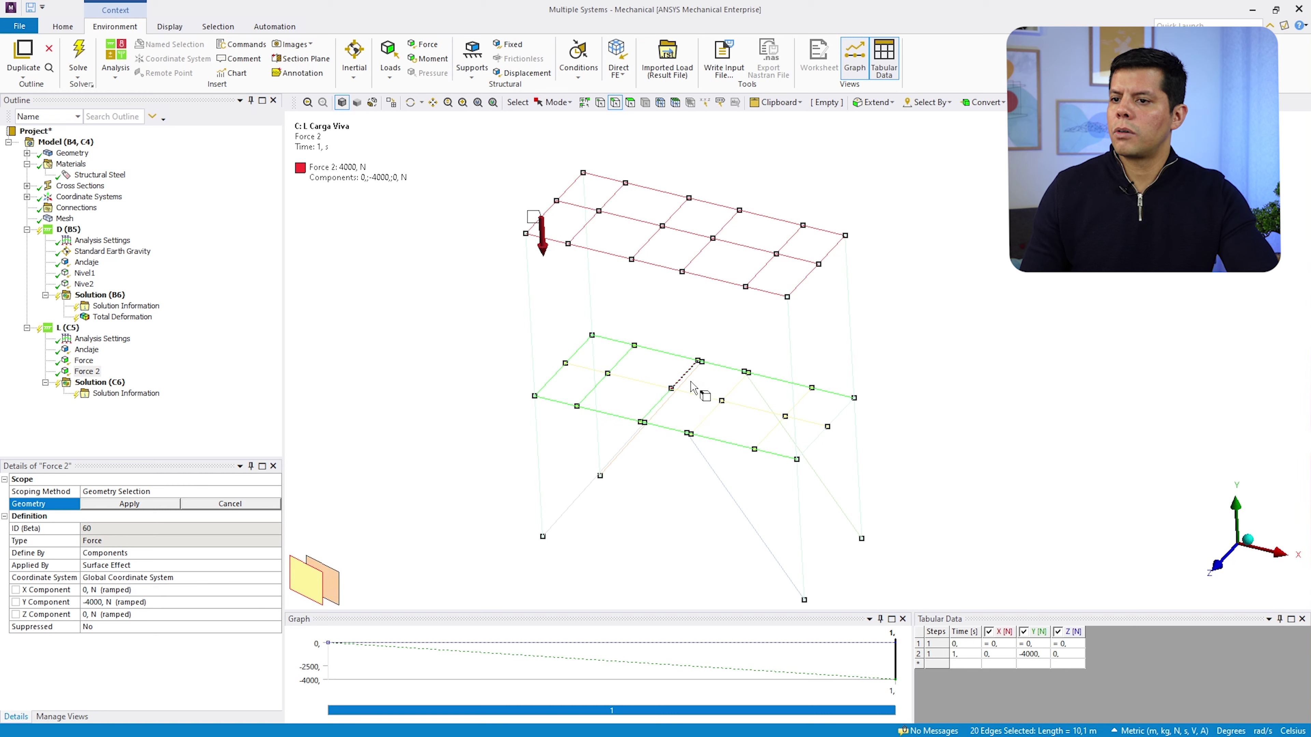
pyautogui.keyDown('ctrl'); pyautogui.click(734, 386); pyautogui.keyUp('ctrl')
pyautogui.keyDown('ctrl'); pyautogui.click(706, 417); pyautogui.keyUp('ctrl')
pyautogui.keyDown('ctrl'); pyautogui.click(770, 433); pyautogui.keyUp('ctrl')
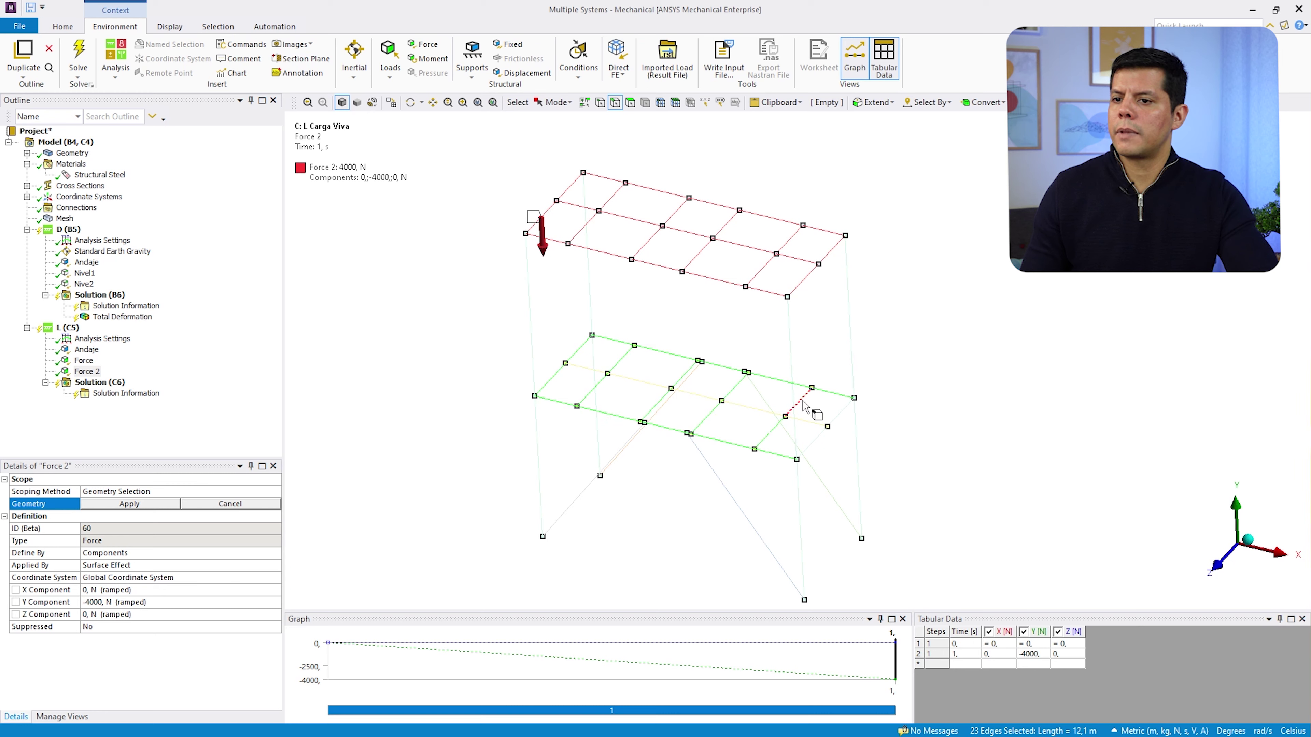
pyautogui.keyDown('ctrl'); pyautogui.click(813, 442); pyautogui.keyUp('ctrl')
pyautogui.keyDown('ctrl'); pyautogui.click(838, 416); pyautogui.keyUp('ctrl')
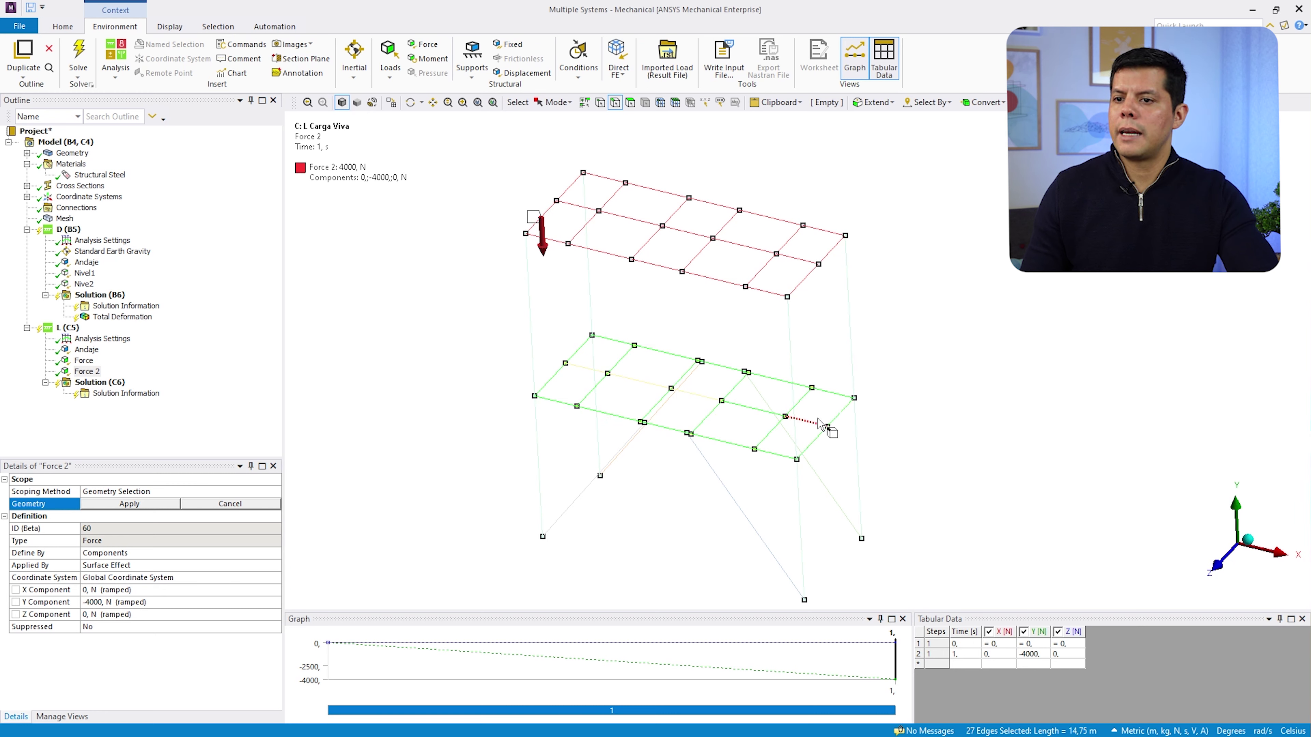
pyautogui.keyDown('ctrl'); pyautogui.click(627, 405); pyautogui.keyUp('ctrl')
pyautogui.keyDown('ctrl'); pyautogui.click(704, 413); pyautogui.keyUp('ctrl')
pyautogui.keyDown('ctrl'); pyautogui.click(646, 383); pyautogui.keyUp('ctrl')
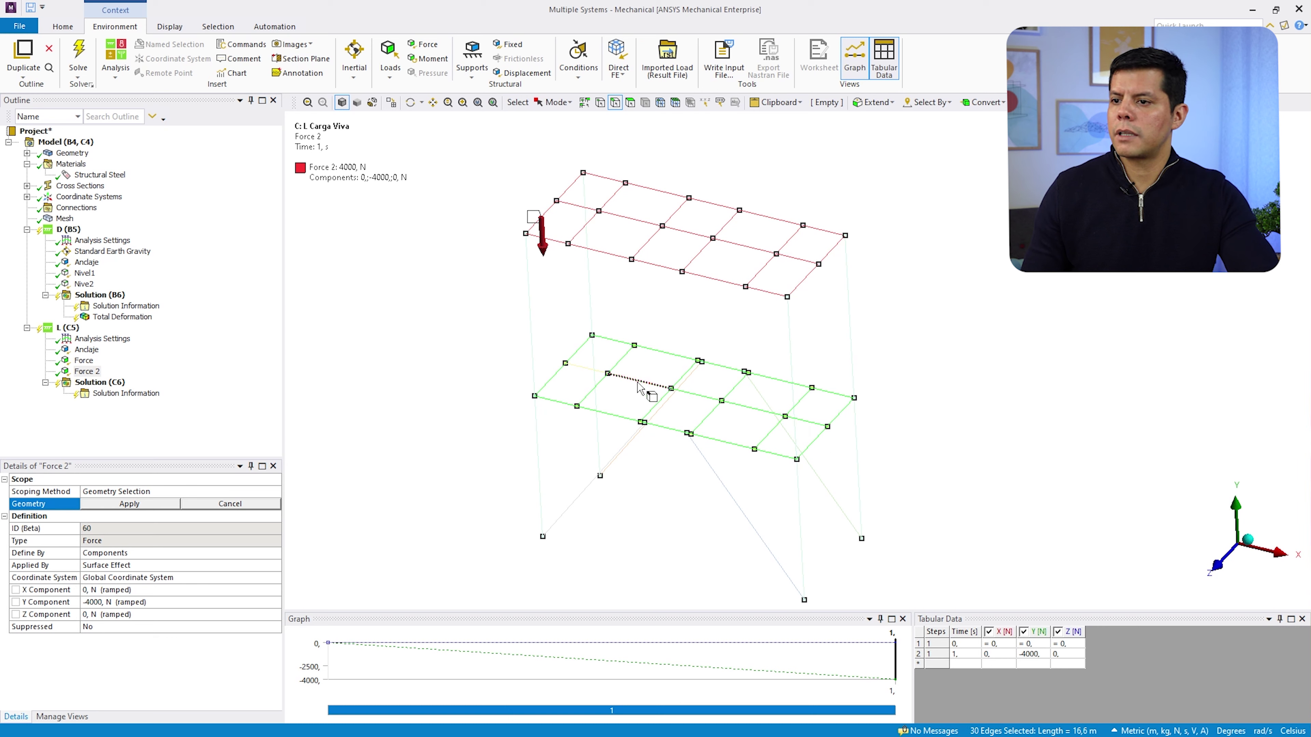
pyautogui.scroll(2, 674, 424)
pyautogui.scroll(1, 673, 425)
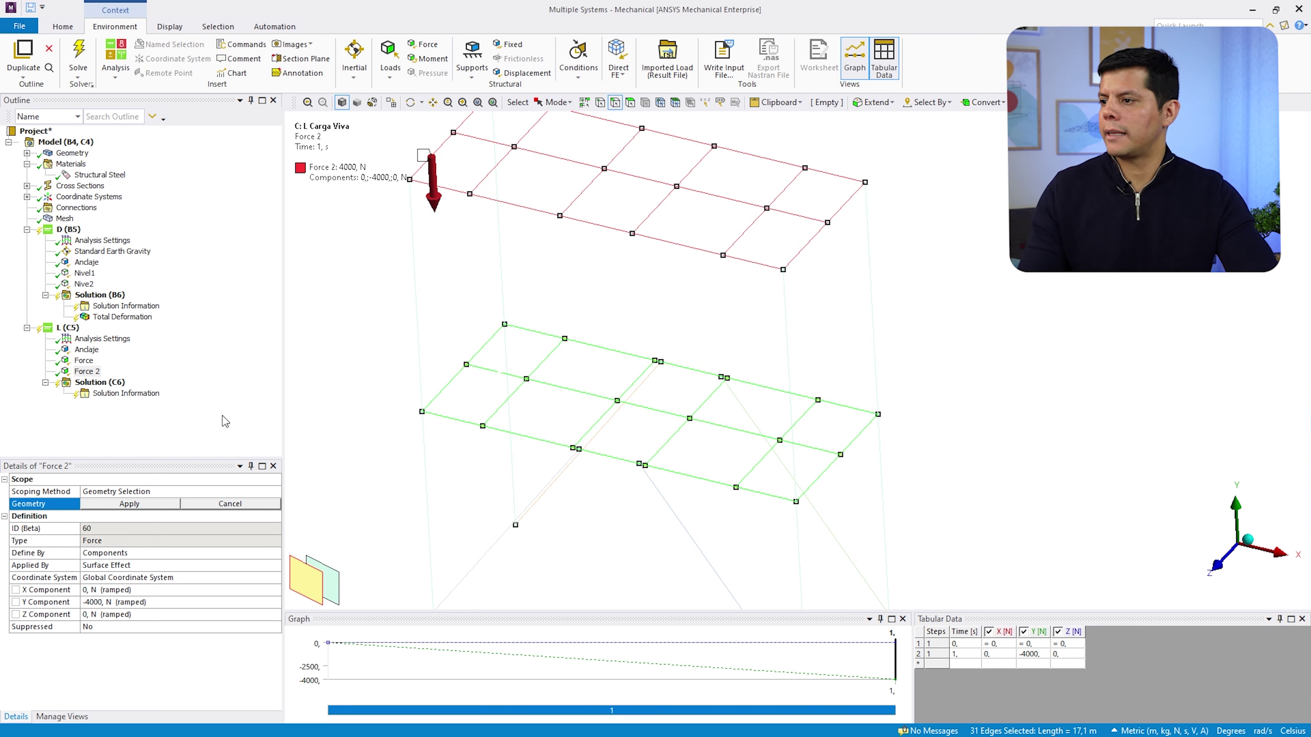
pyautogui.click(120, 504)
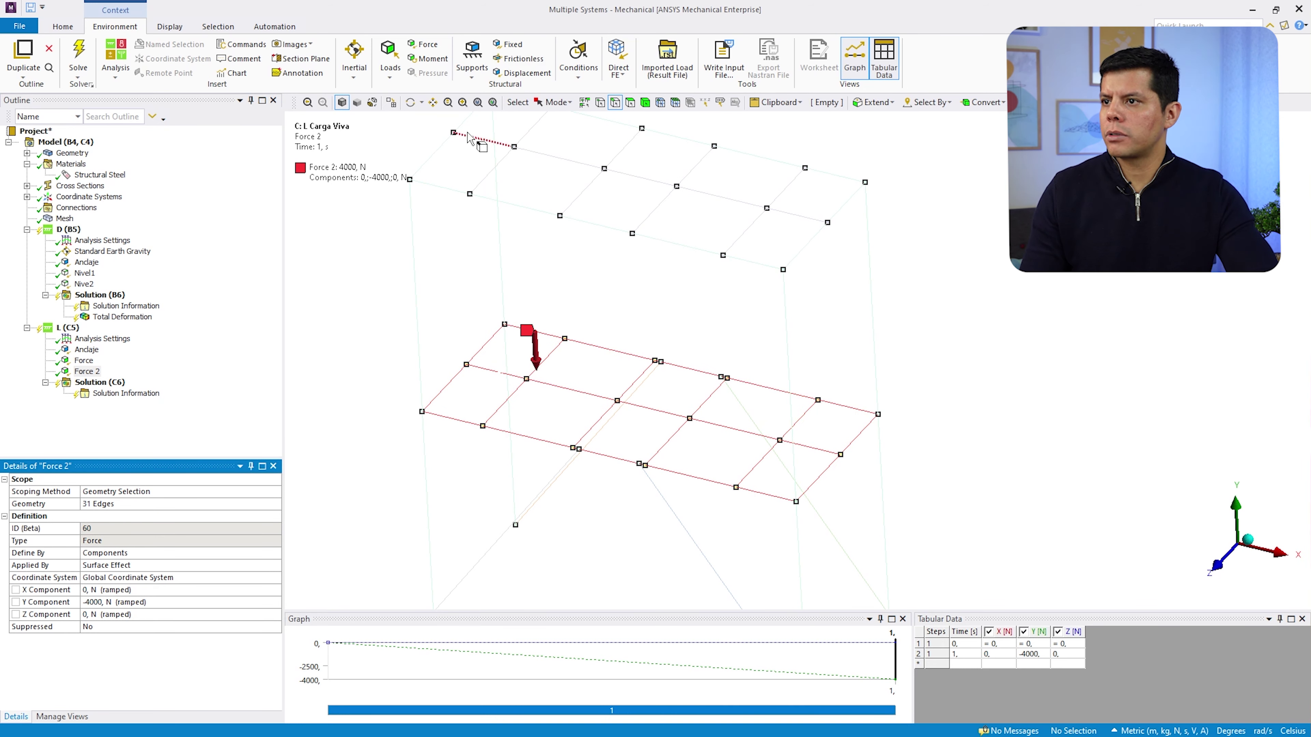
pyautogui.click(411, 102)
pyautogui.moveTo(723, 310); pyautogui.dragTo(671, 309)
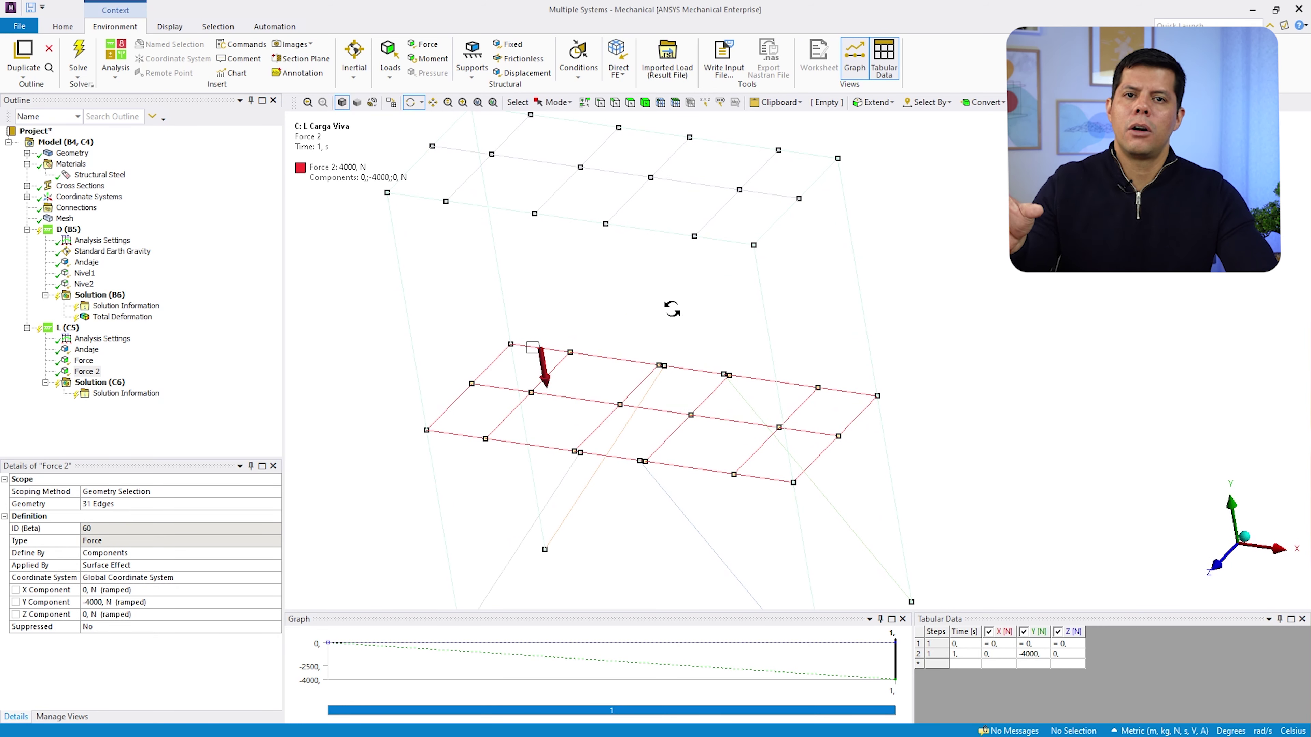
pyautogui.moveTo(671, 309); pyautogui.dragTo(702, 314)
pyautogui.moveTo(542, 313); pyautogui.dragTo(639, 285)
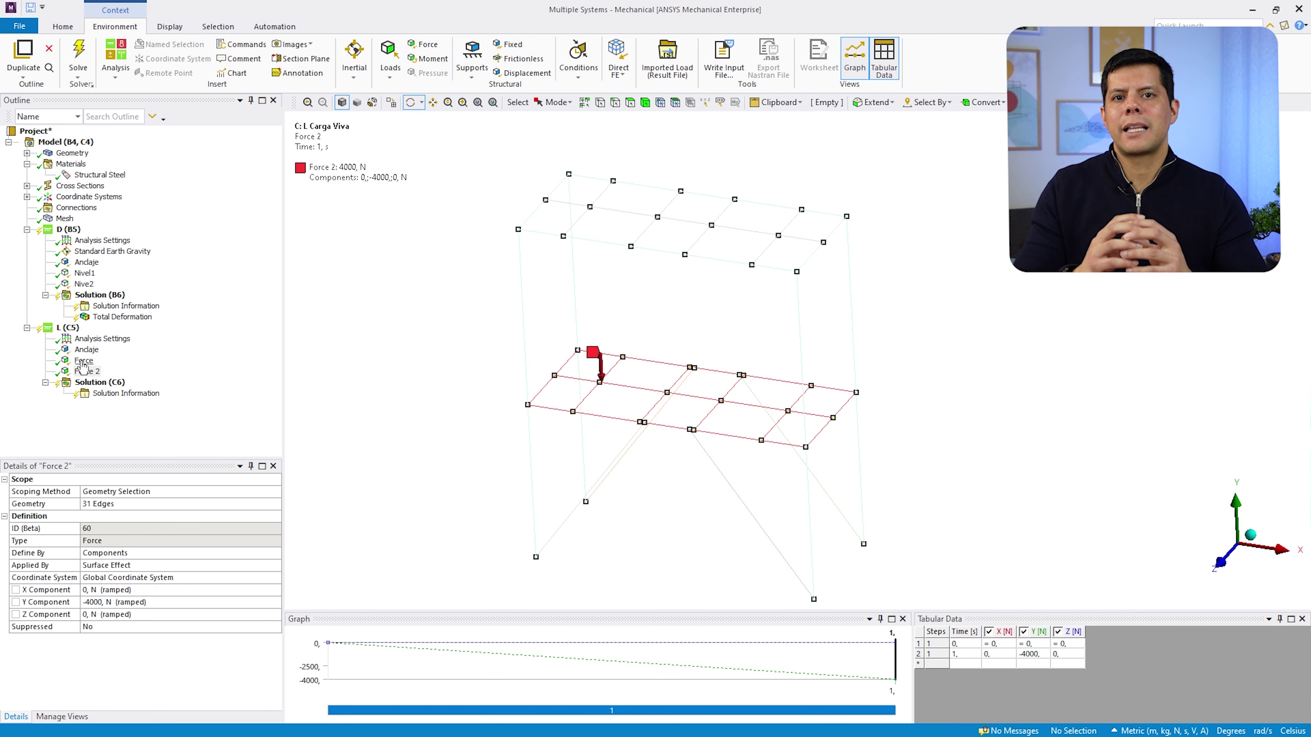
# Solve the D dead-load analysis
pyautogui.click(106, 296)
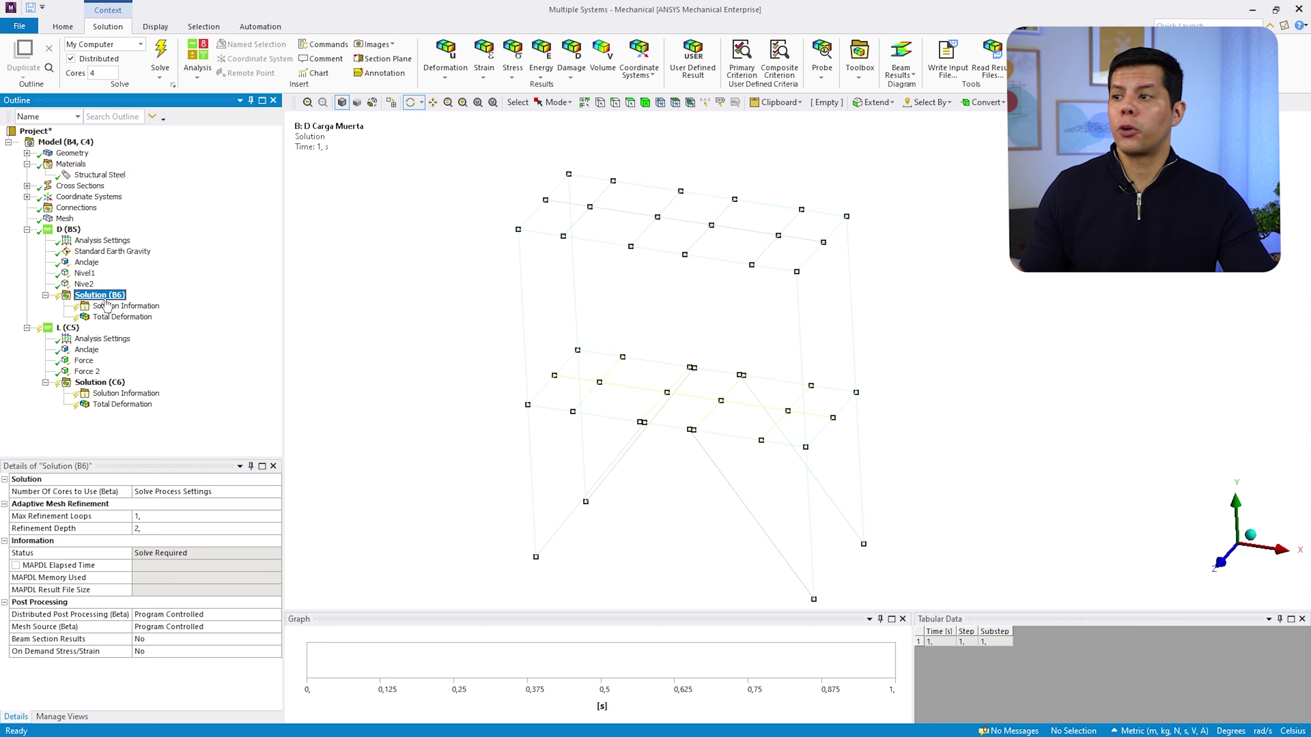
pyautogui.rightClick(69, 230)
pyautogui.click(102, 255)
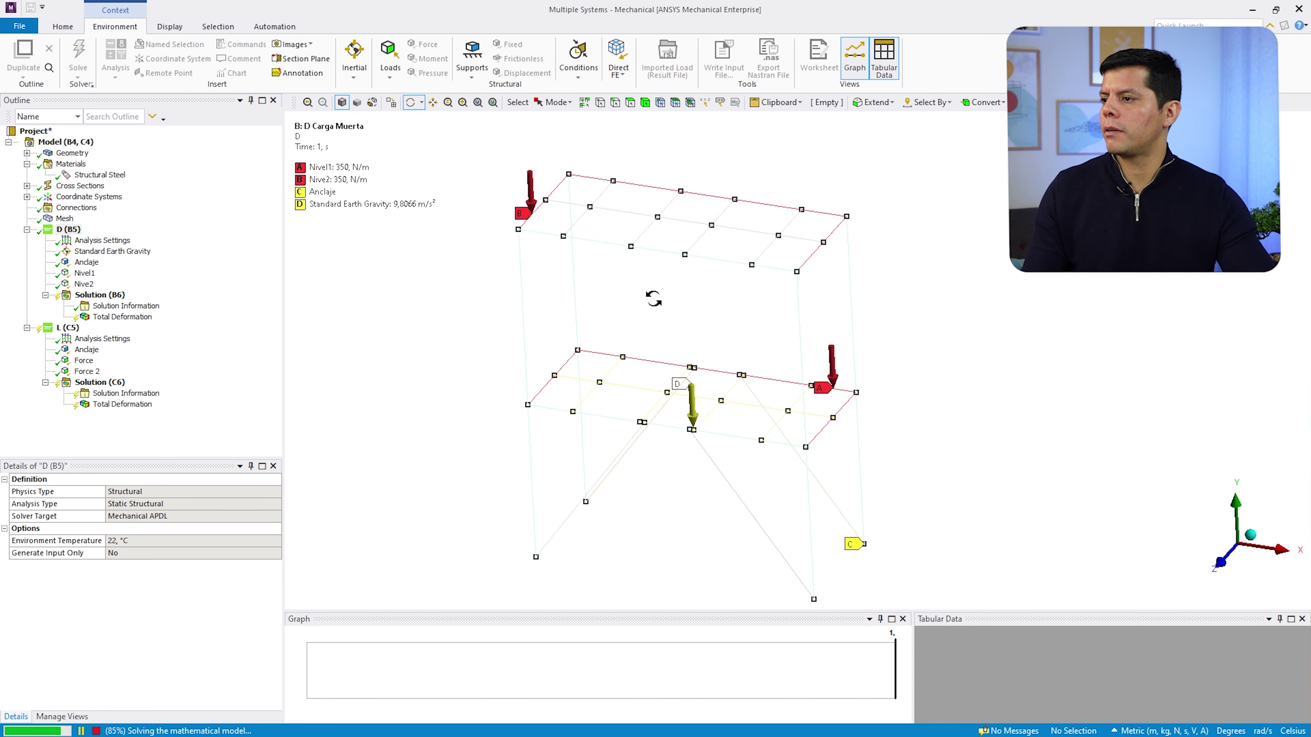
# Display the Total Deformation result of the D analysis and examine how the frame deflects under dead load
pyautogui.click(126, 305)
pyautogui.click(122, 316)
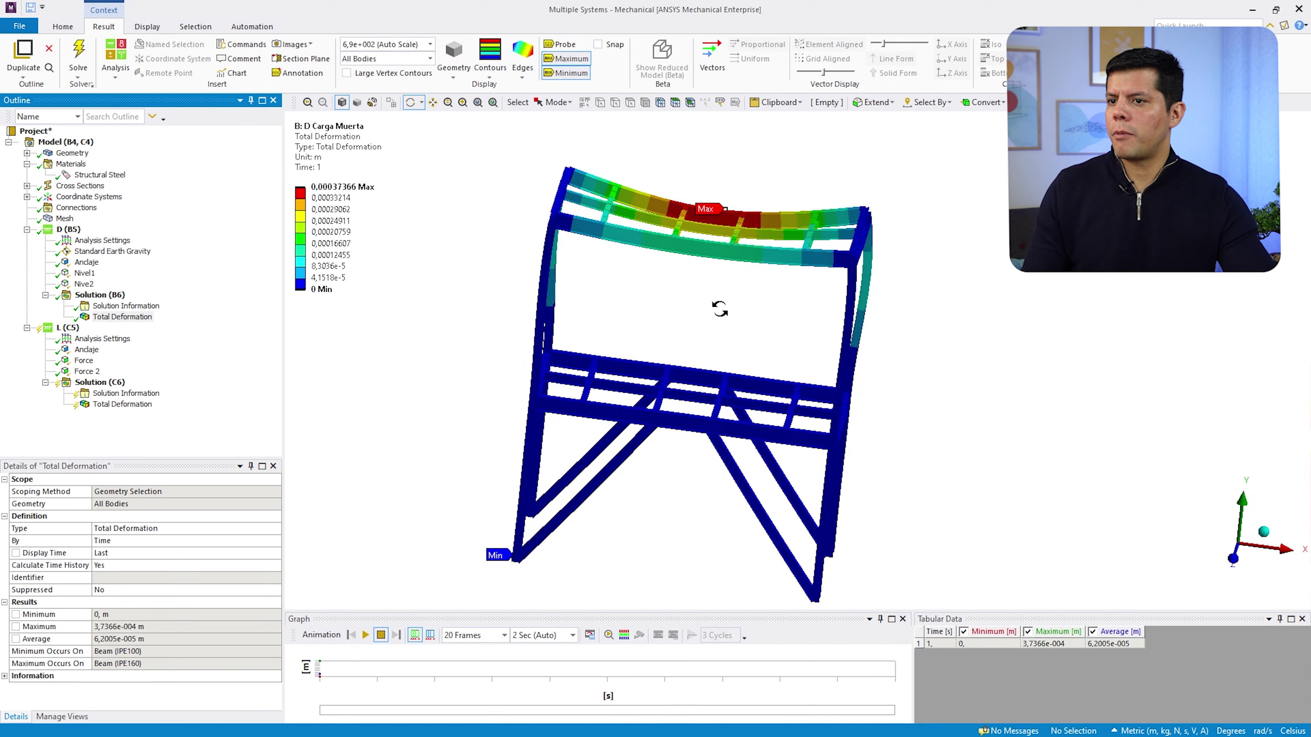
pyautogui.moveTo(719, 309); pyautogui.dragTo(670, 322)
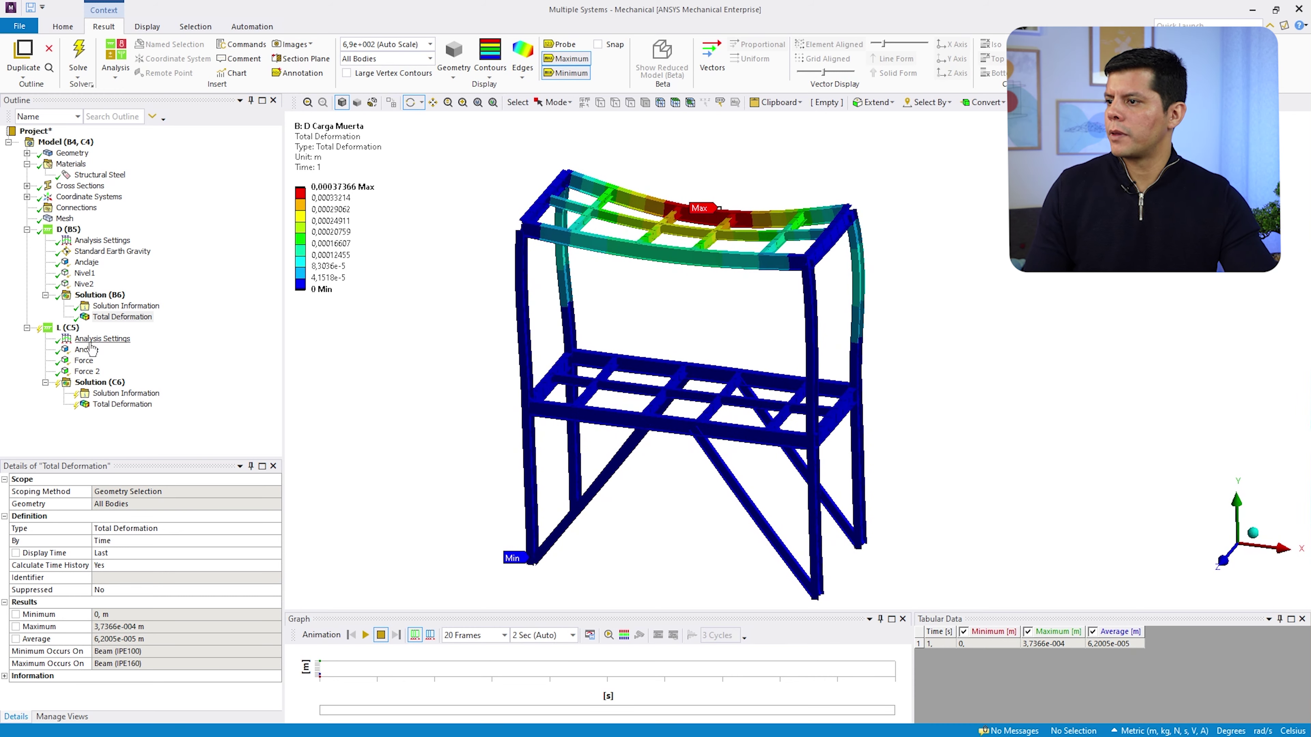
pyautogui.moveTo(840, 449); pyautogui.dragTo(675, 388)
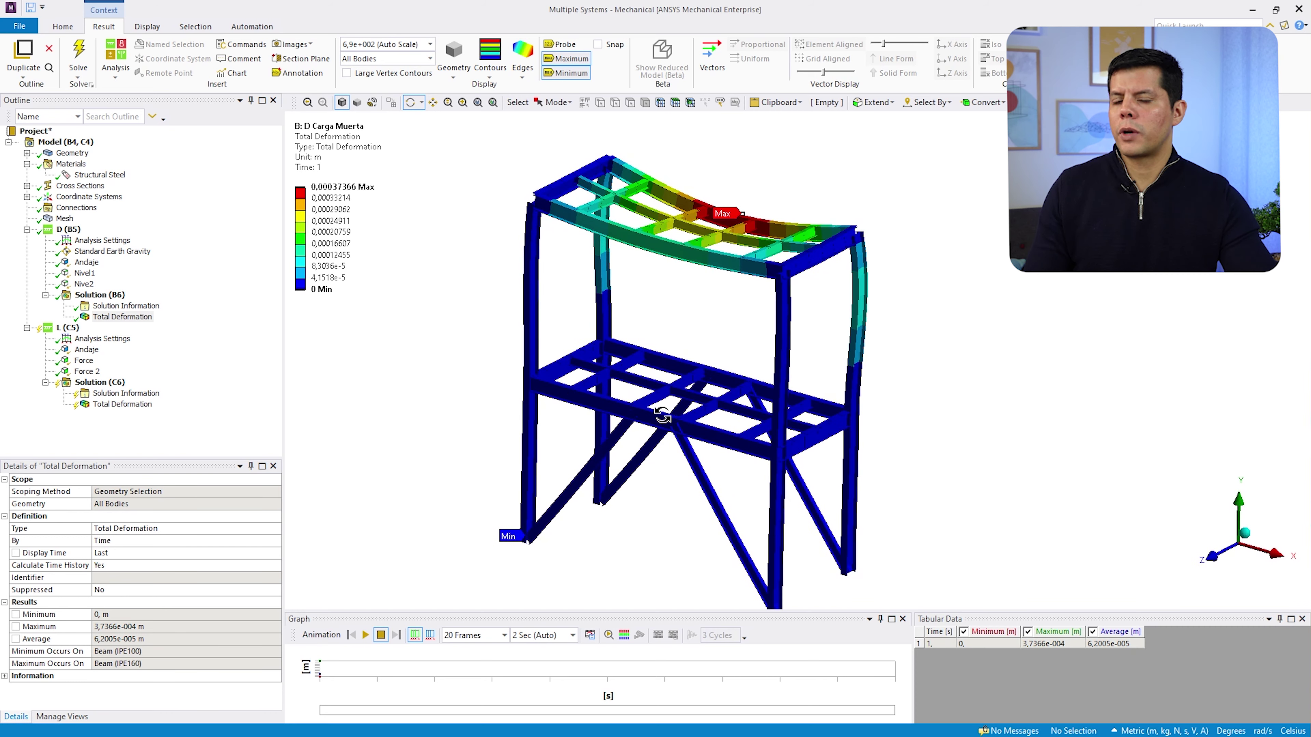
pyautogui.moveTo(702, 380); pyautogui.dragTo(728, 429)
# Solve the L live-load analysis and open its Total Deformation result
pyautogui.click(67, 327)
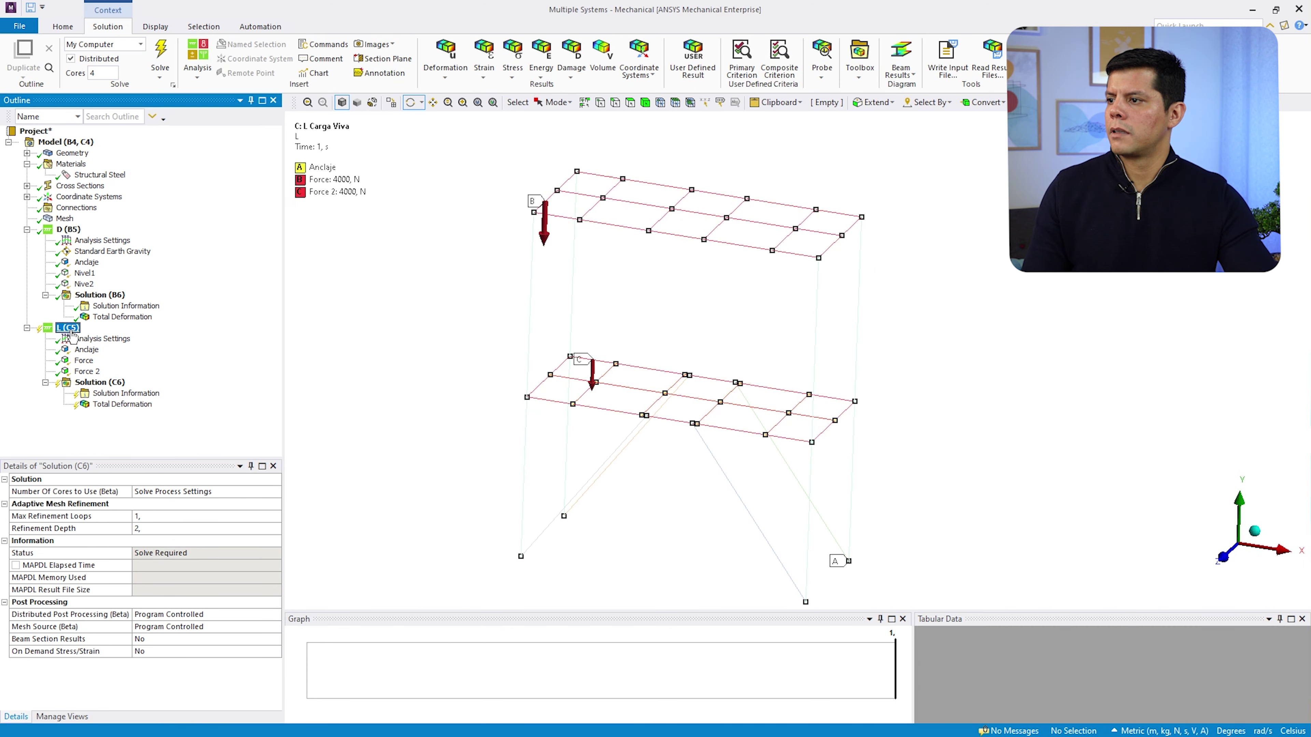
pyautogui.rightClick(58, 327)
pyautogui.click(115, 356)
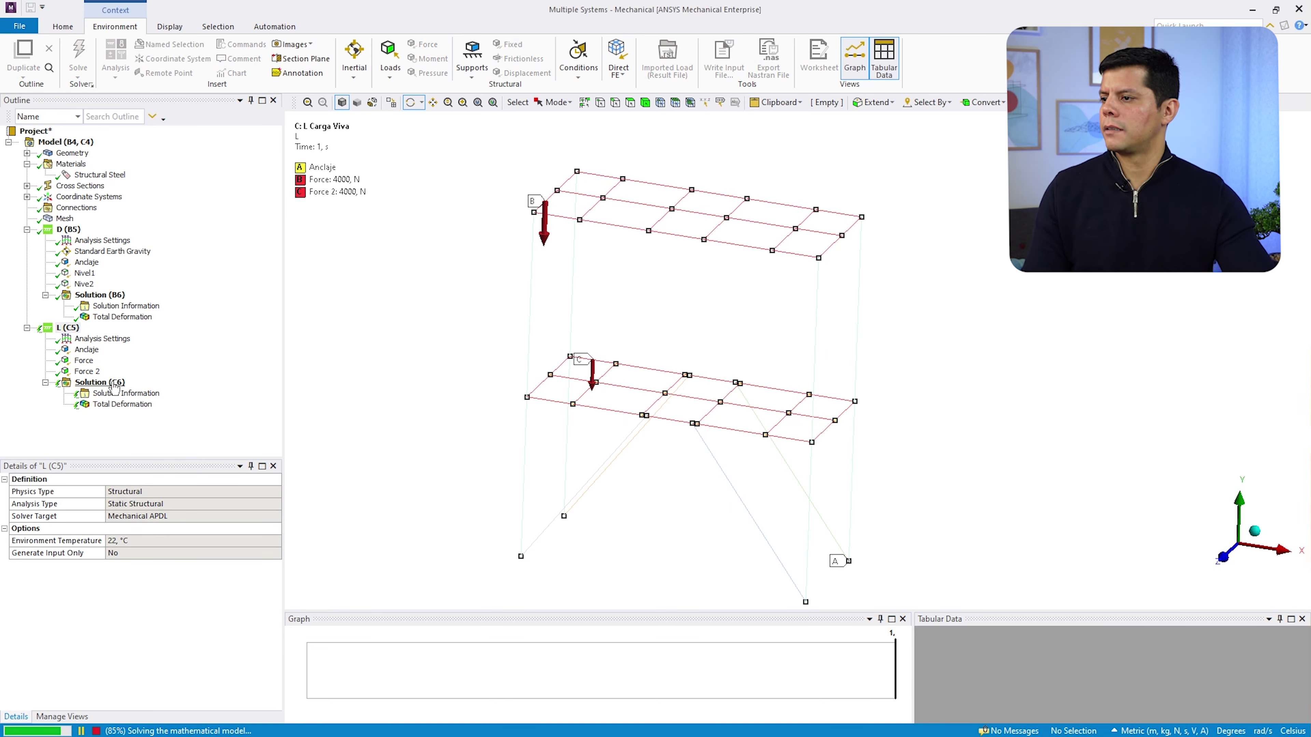
pyautogui.click(120, 404)
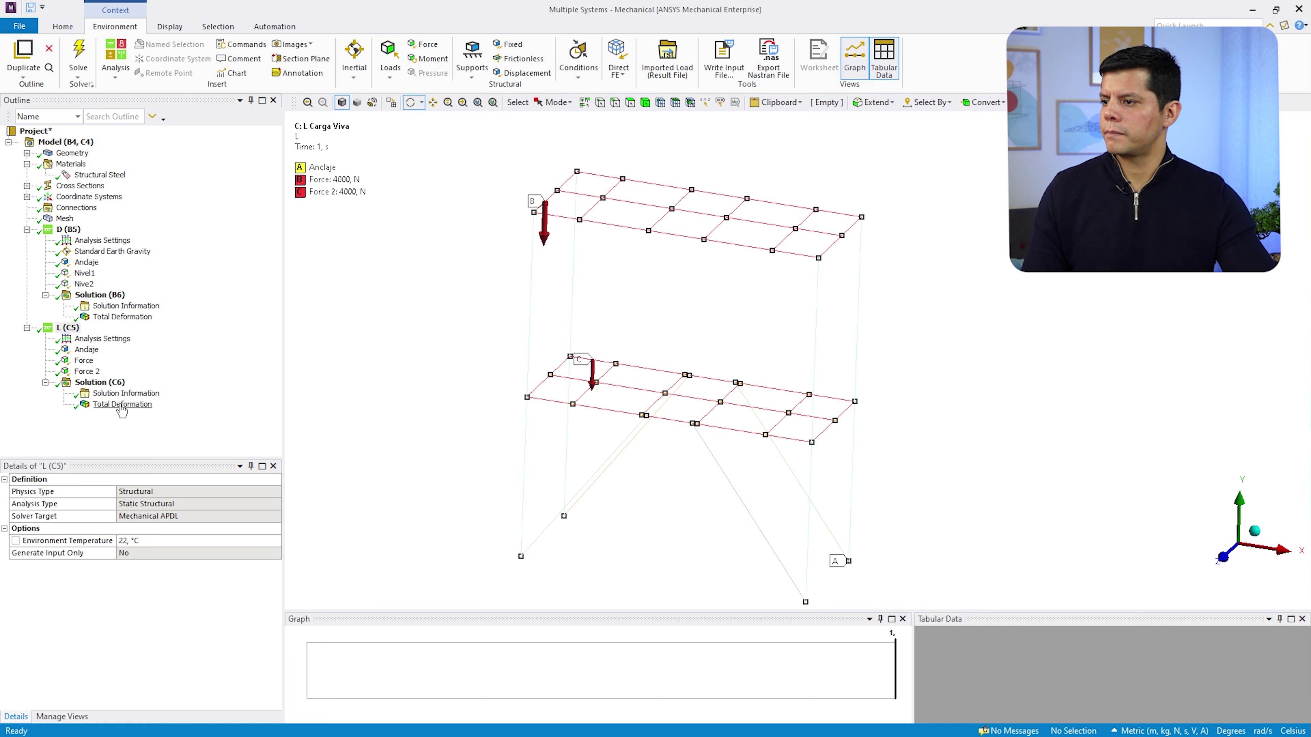
pyautogui.moveTo(594, 399); pyautogui.dragTo(634, 387)
# Collapse the D, L and Materials branches in the outline
pyautogui.click(27, 229)
pyautogui.click(27, 240)
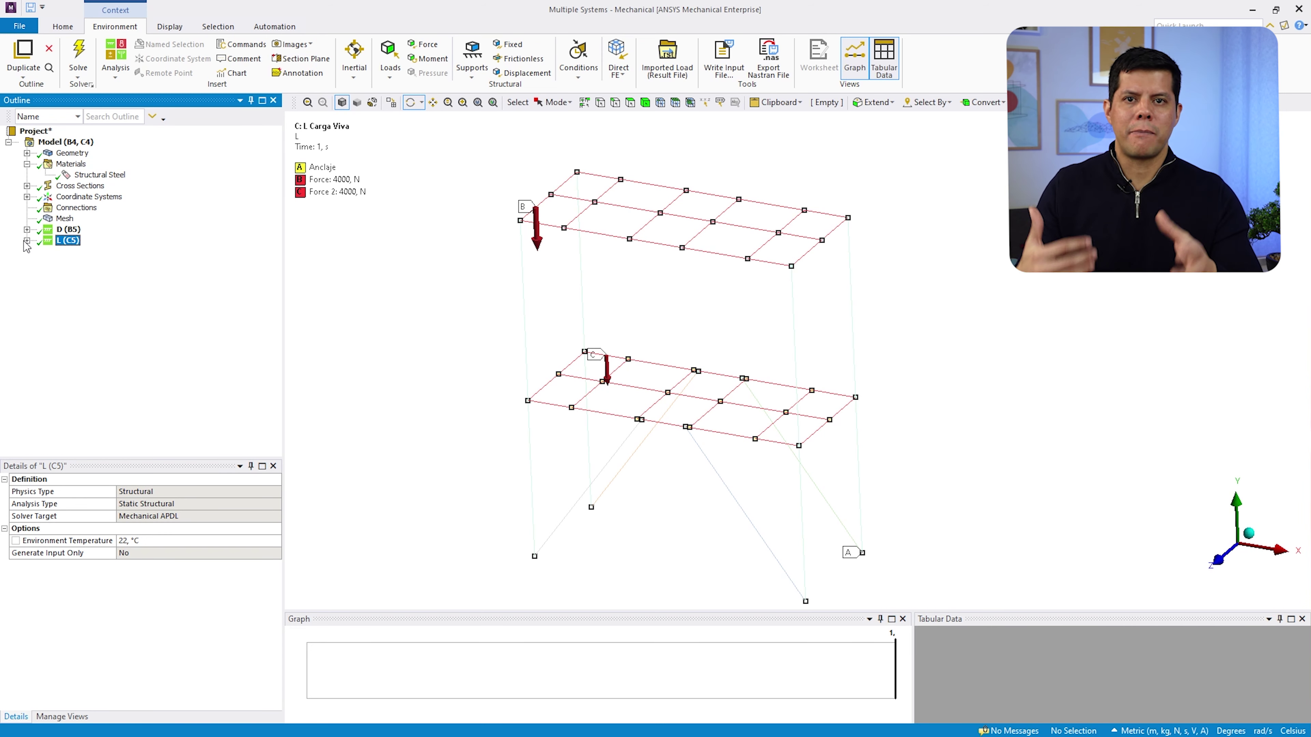
pyautogui.click(65, 142)
pyautogui.click(56, 241)
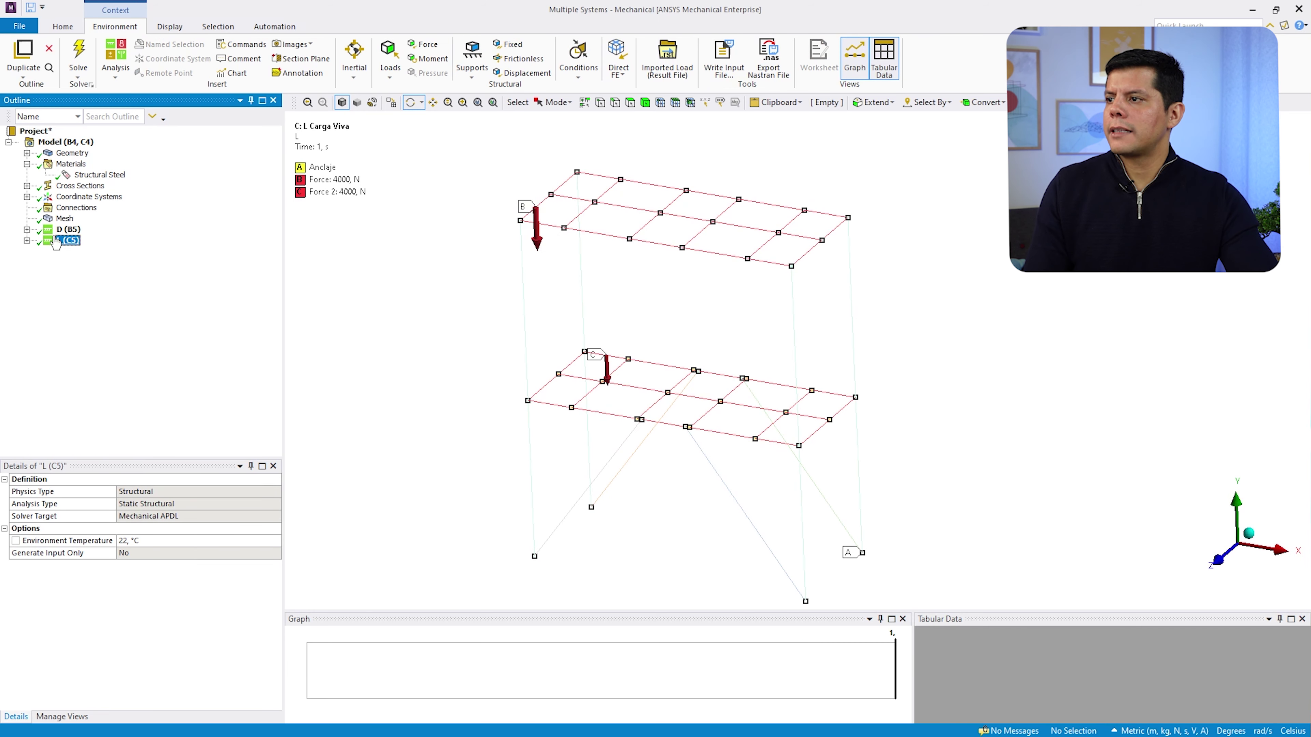
pyautogui.click(27, 164)
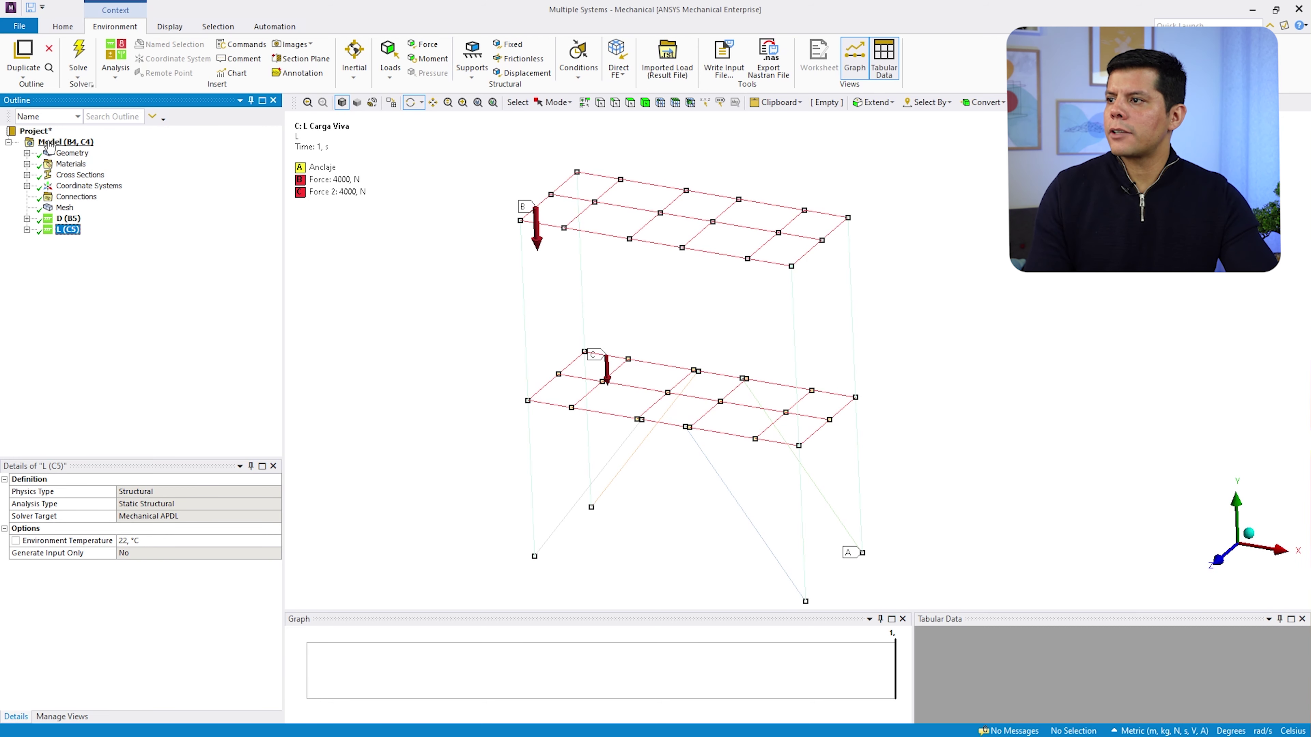
# Add a solution combination to the model and rename it 1.4D, following the first LRFD load combination
pyautogui.click(66, 142)
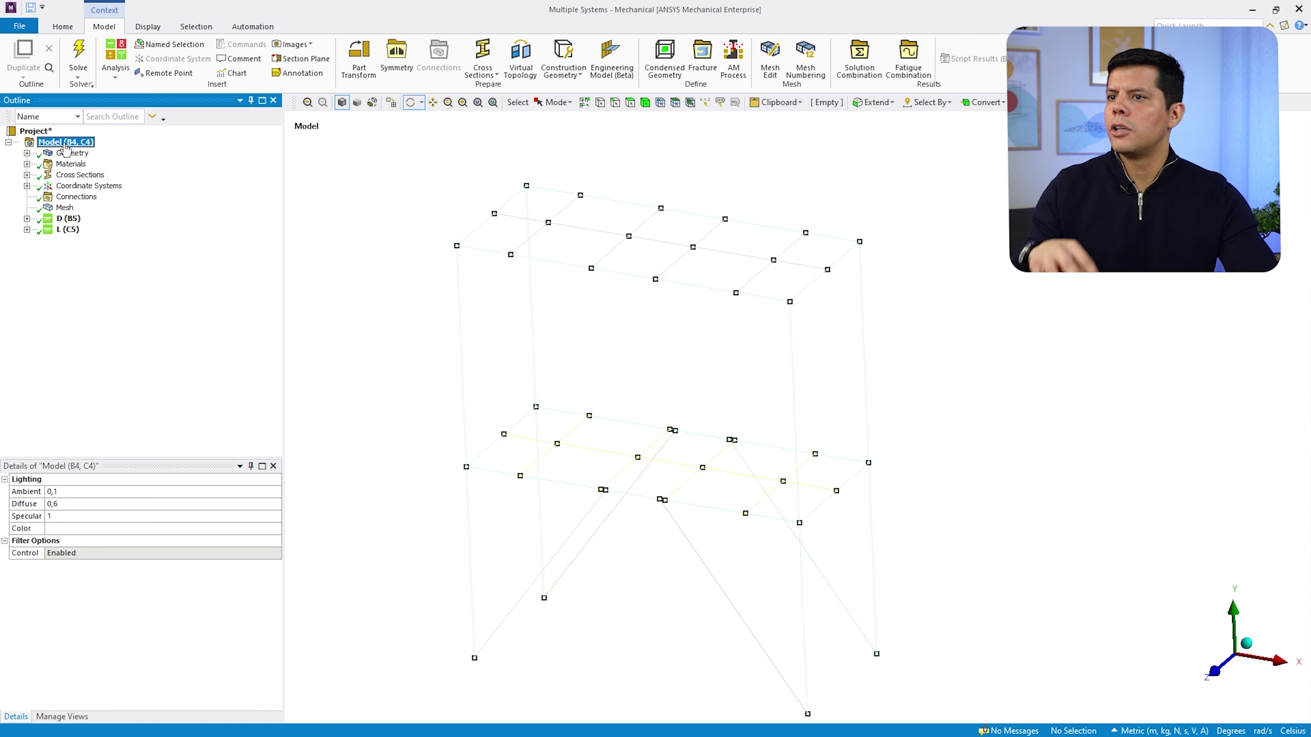
pyautogui.click(860, 54)
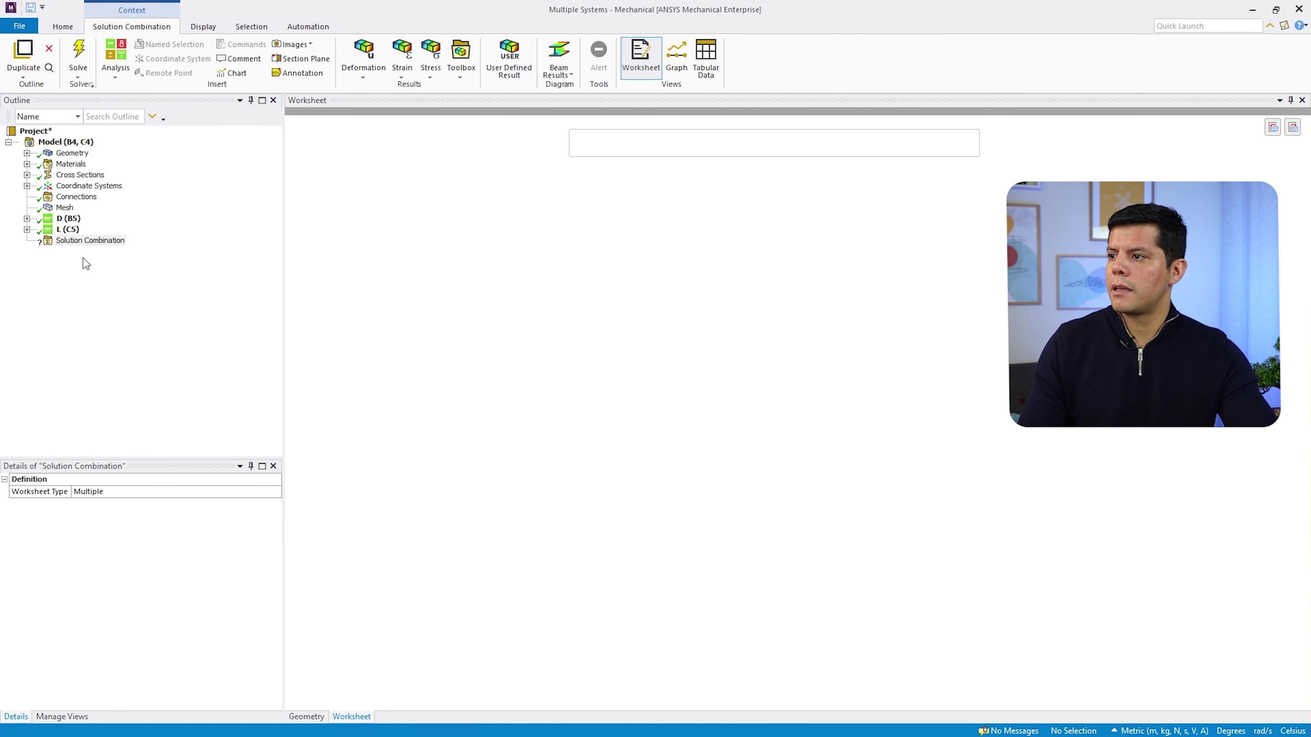
pyautogui.click(90, 241)
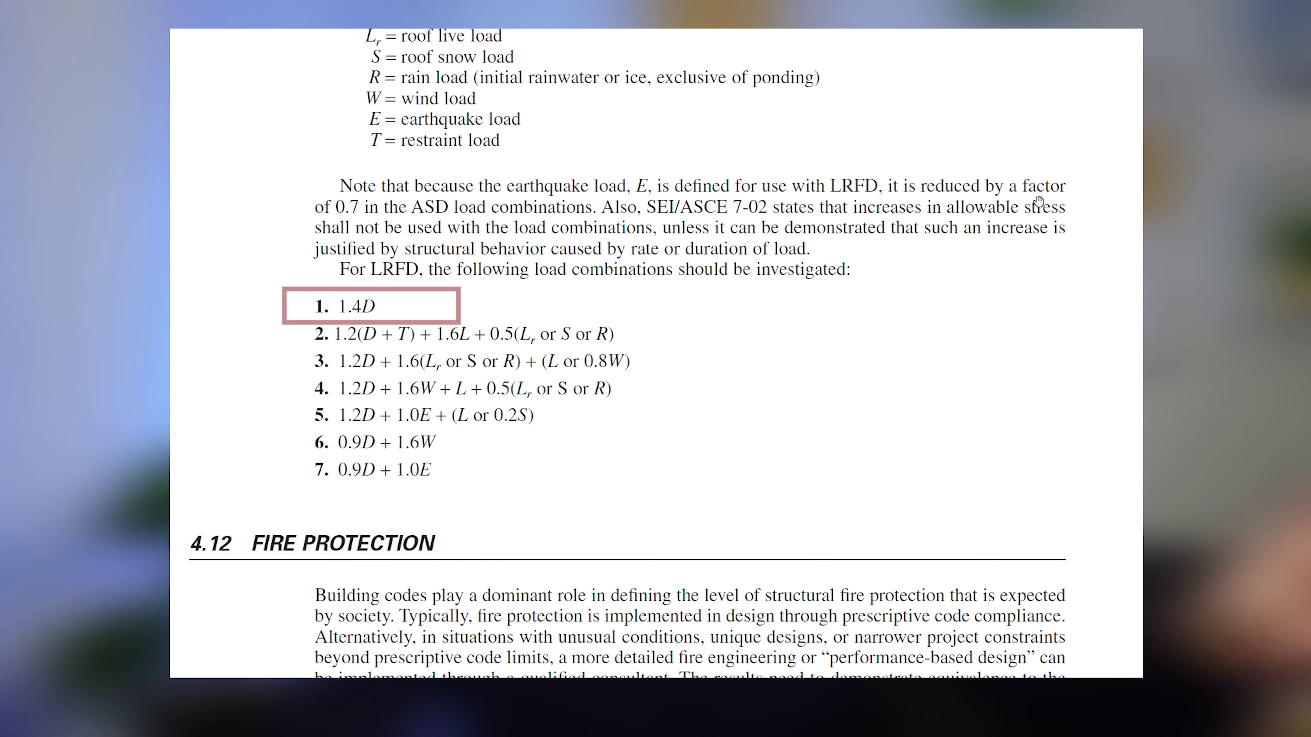
pyautogui.scroll(-1, 1039, 232)
pyautogui.moveTo(1038, 231); pyautogui.dragTo(1043, 200)
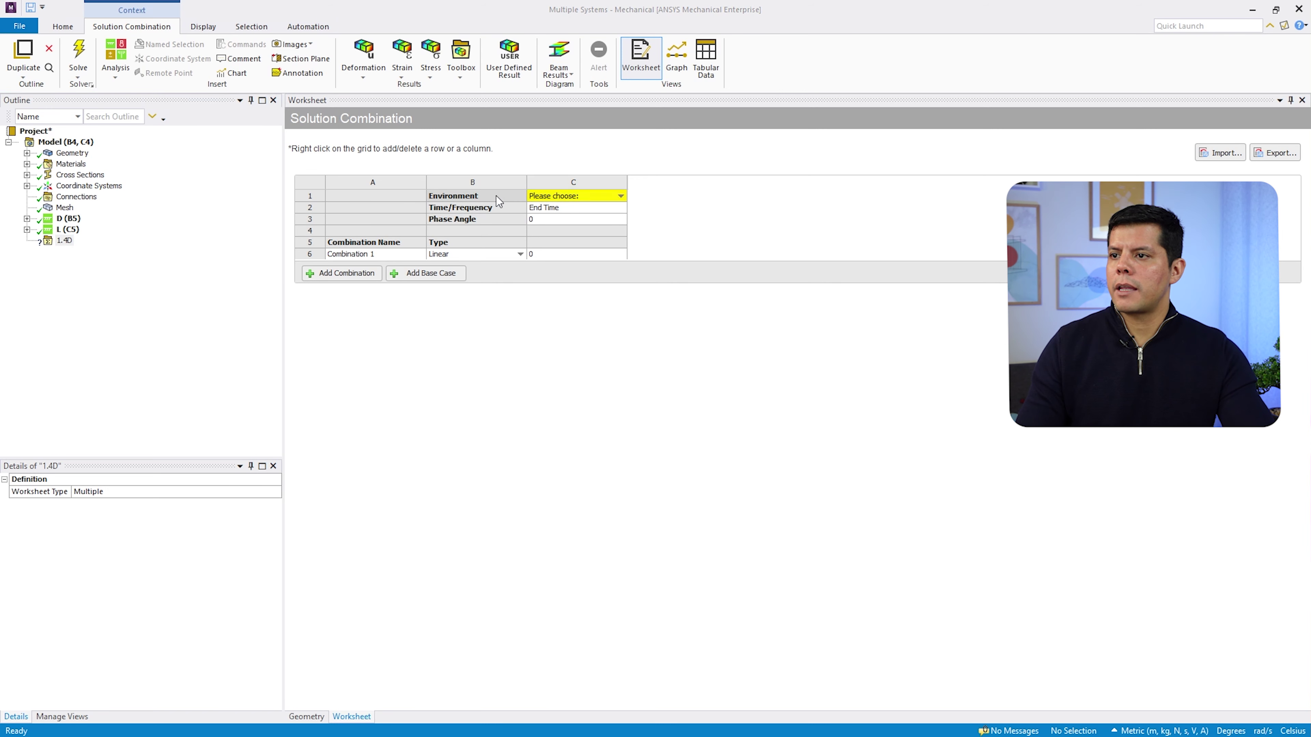
# Assign the D analysis as the base-case environment of the 1.4D combination, evaluated at End Time
pyautogui.click(621, 194)
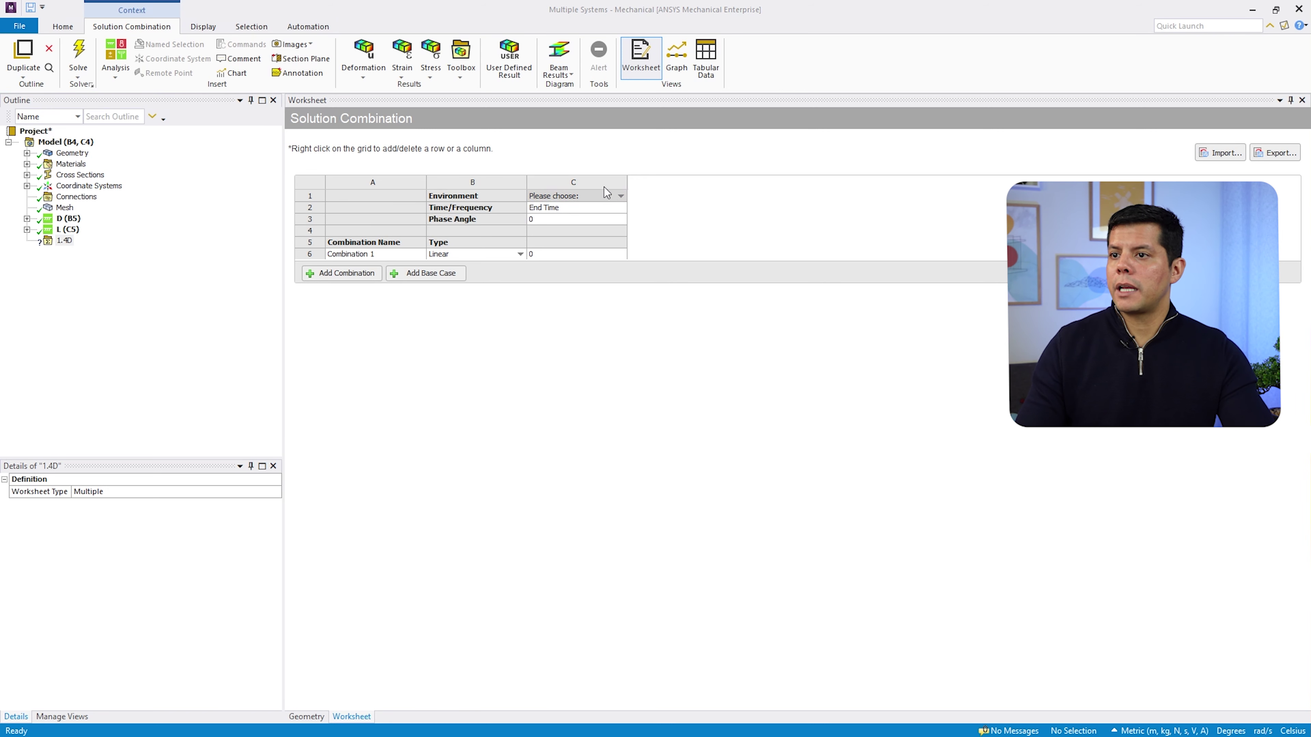
pyautogui.click(620, 198)
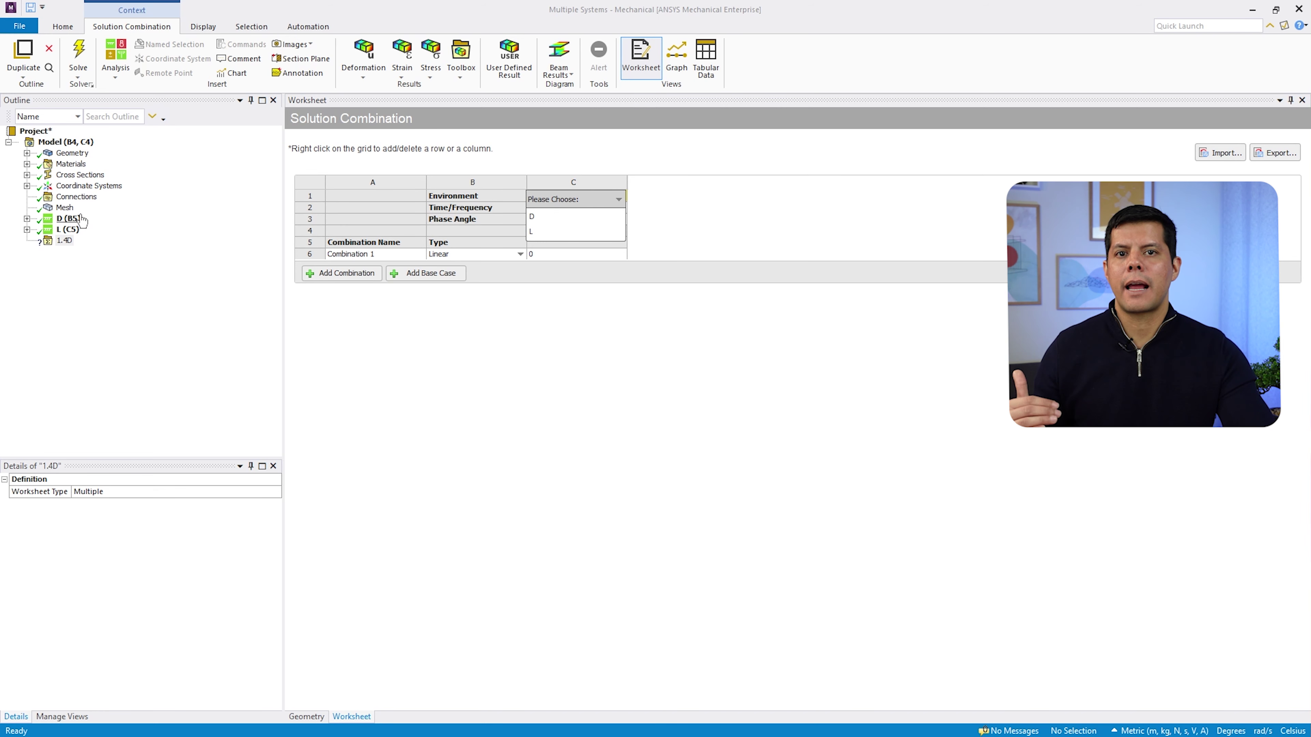
pyautogui.click(536, 218)
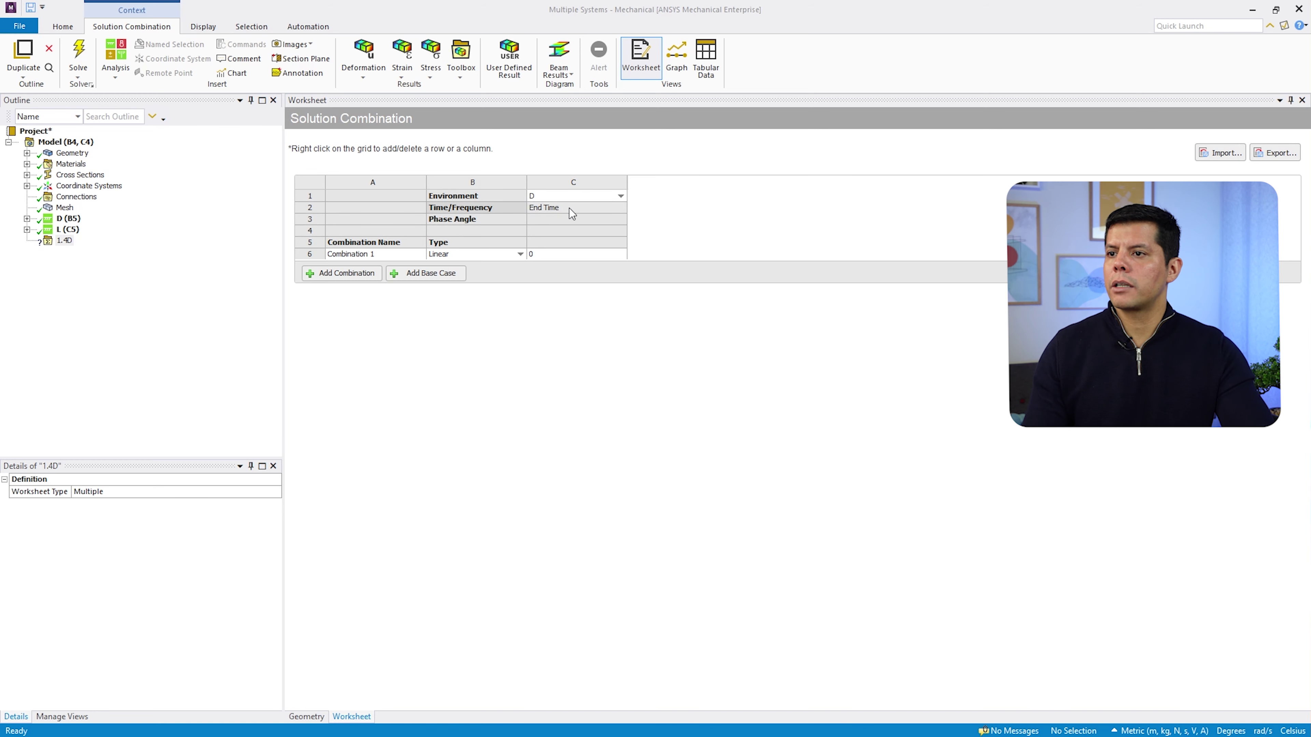
pyautogui.click(576, 210)
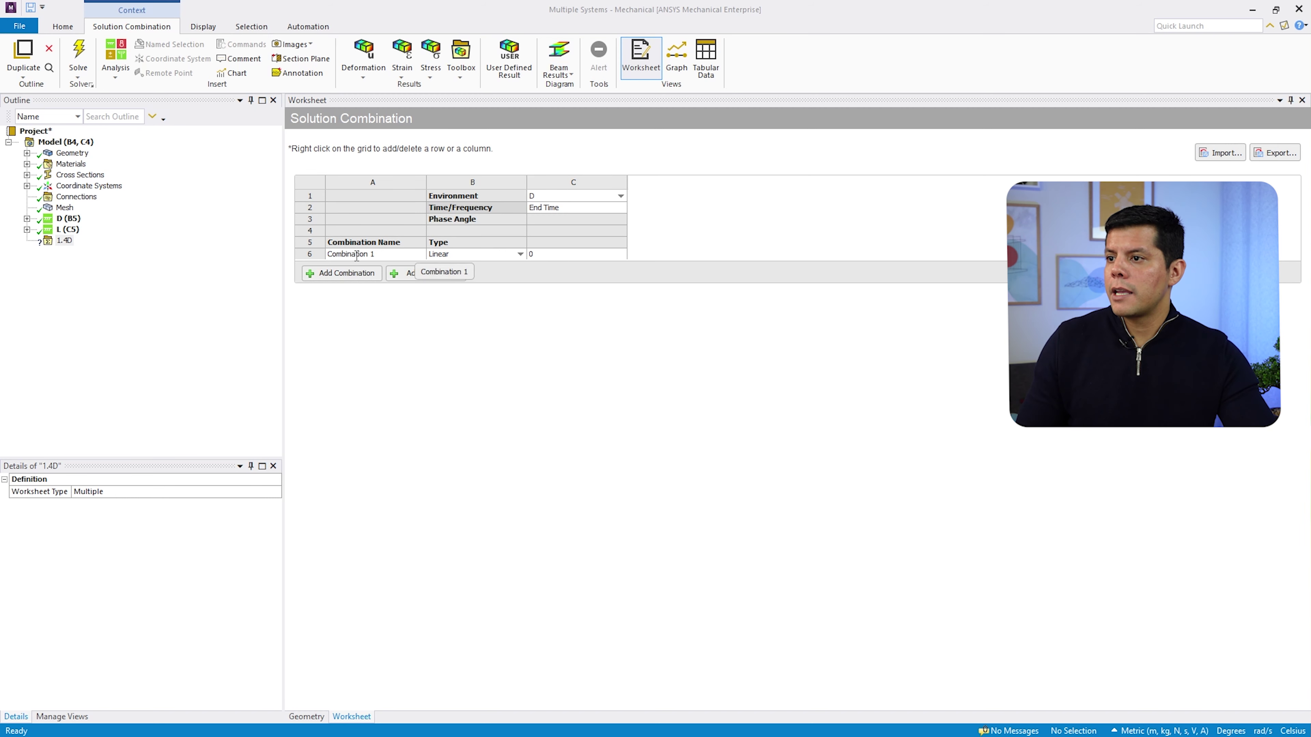
# Name the linear combination row 1,4D and set its coefficient for the D environment to 1,4
pyautogui.click(375, 254)
pyautogui.click(375, 254)
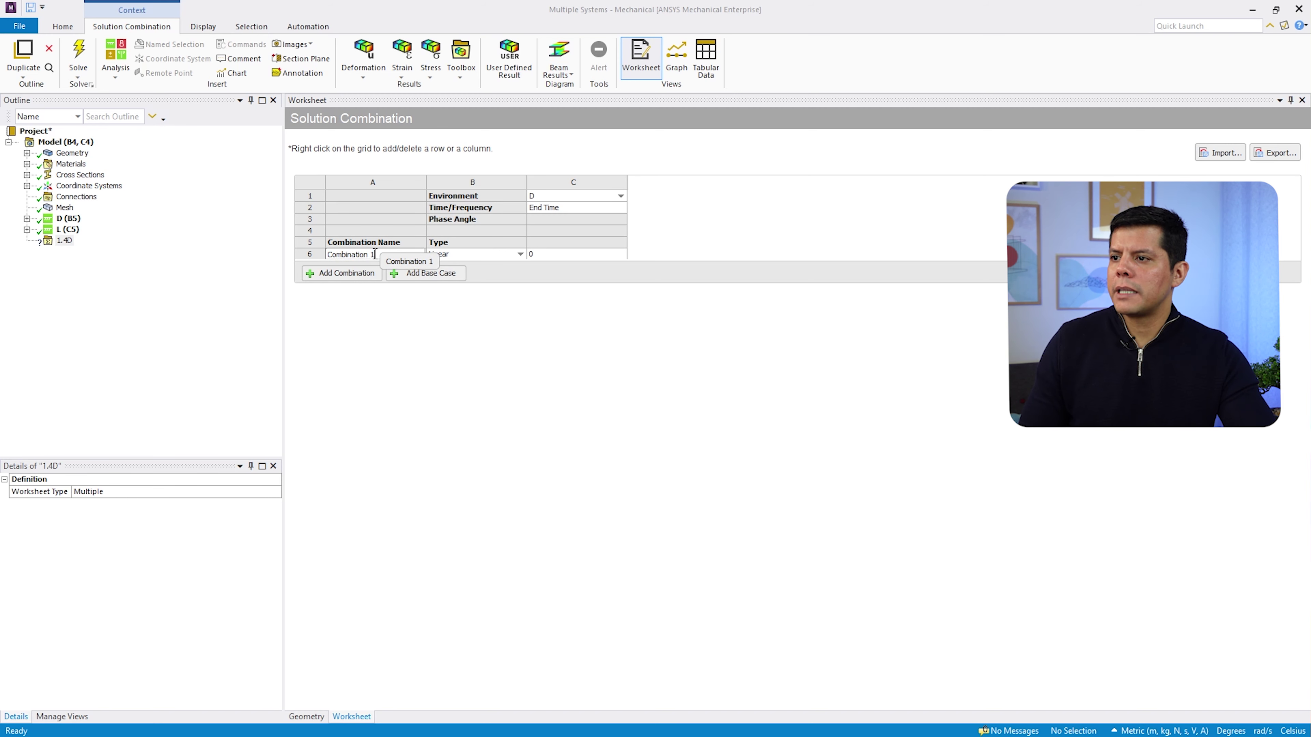
pyautogui.moveTo(375, 254); pyautogui.dragTo(321, 256)
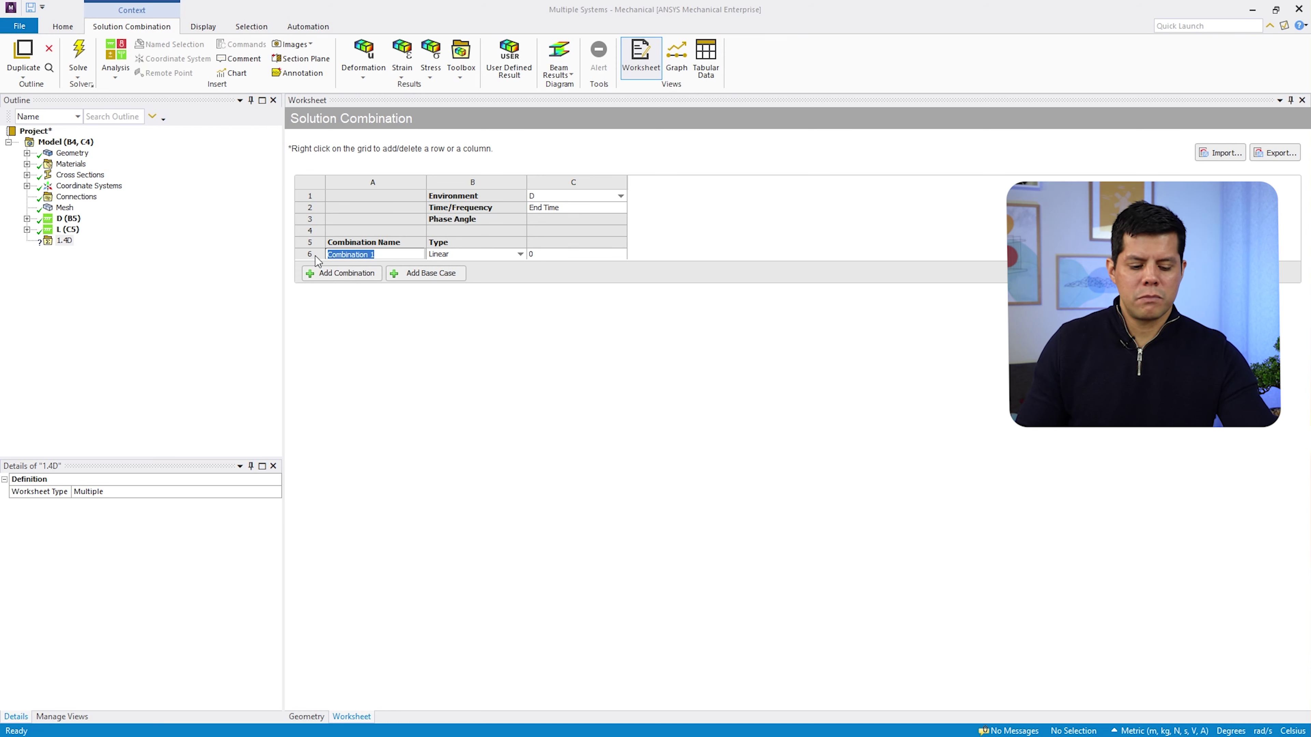
pyautogui.write('1,4')
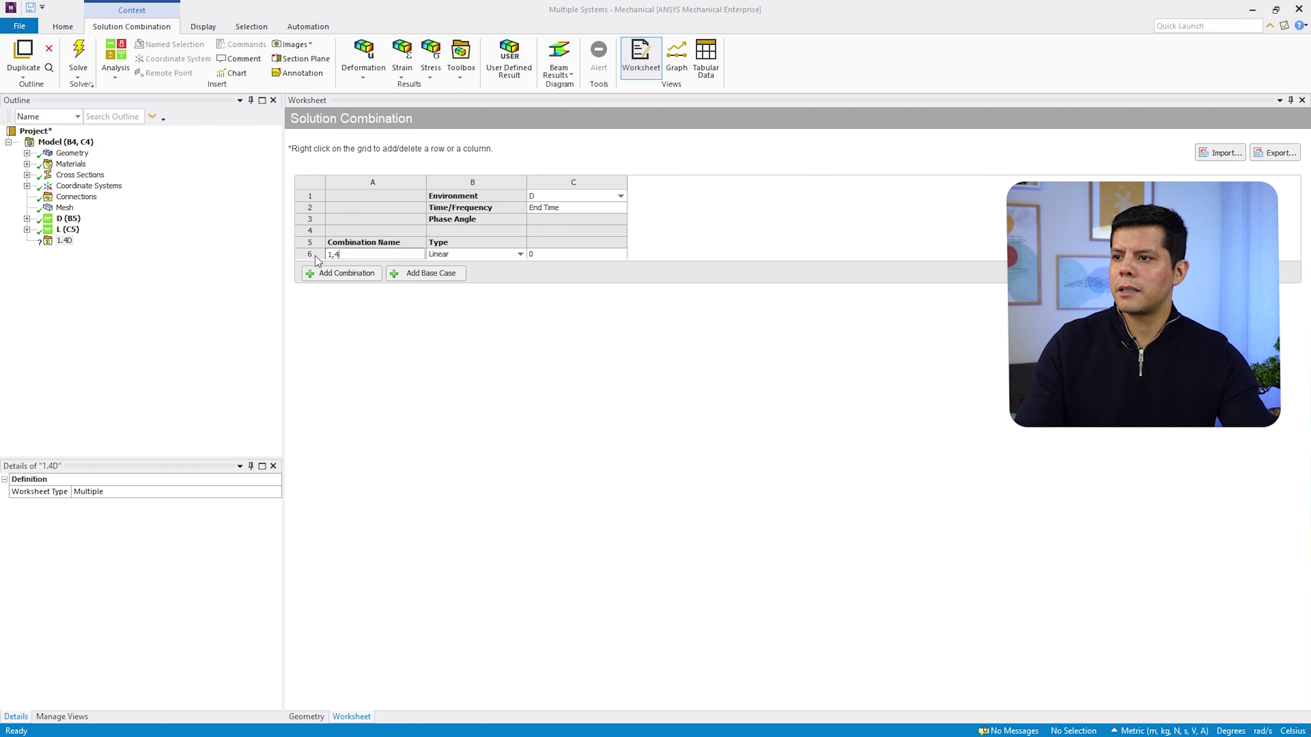
pyautogui.write('D')
pyautogui.click(311, 256)
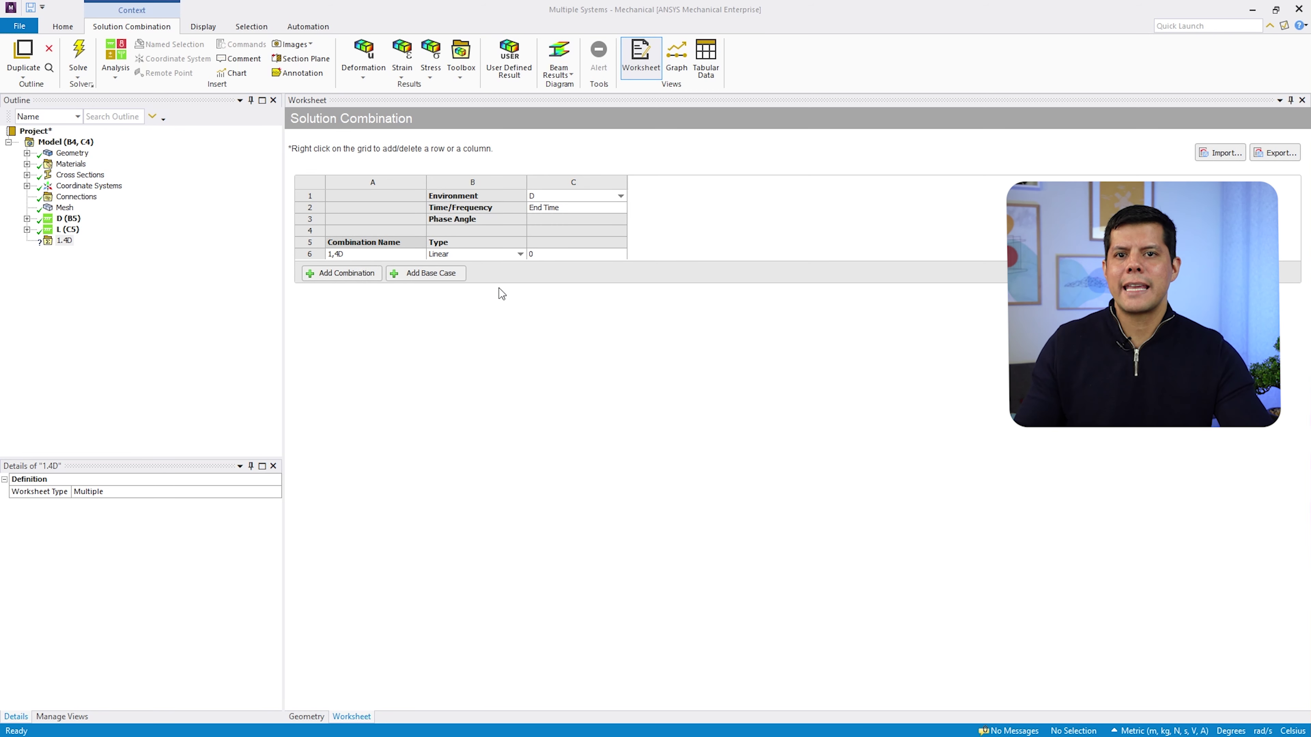
pyautogui.click(546, 255)
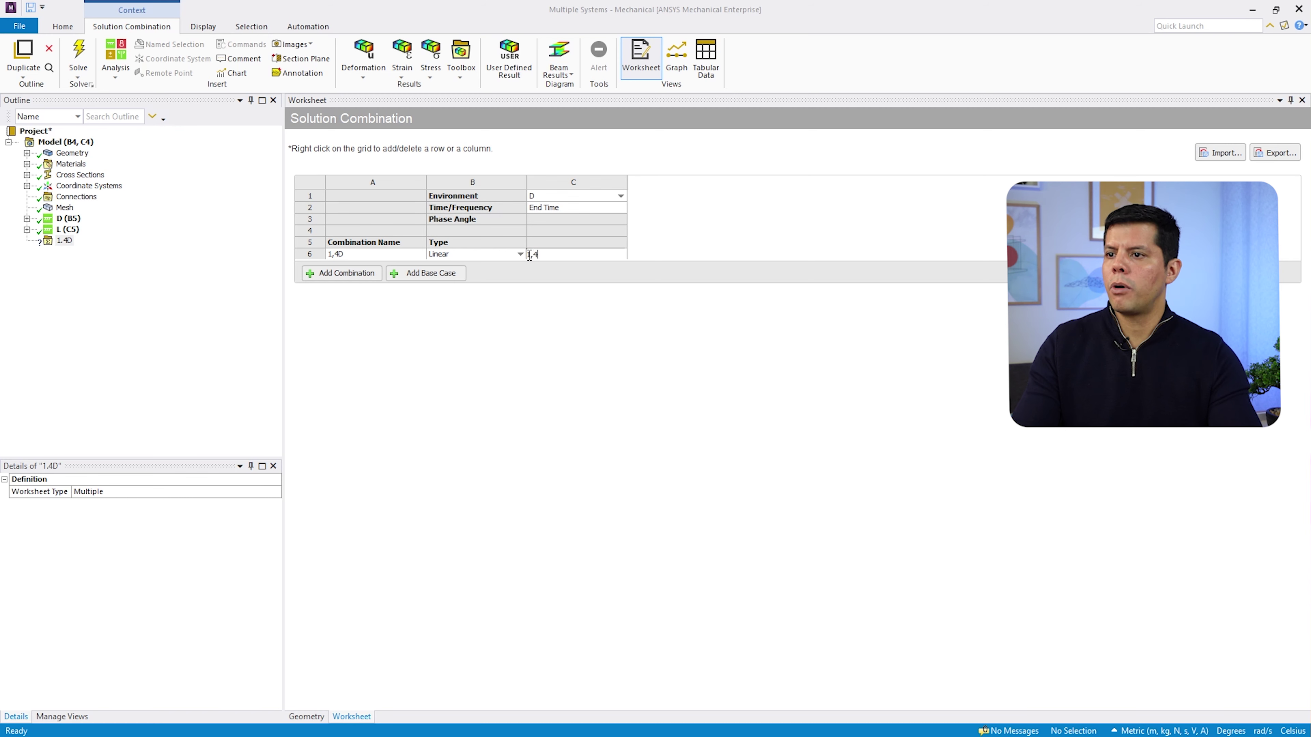
pyautogui.press('Return')
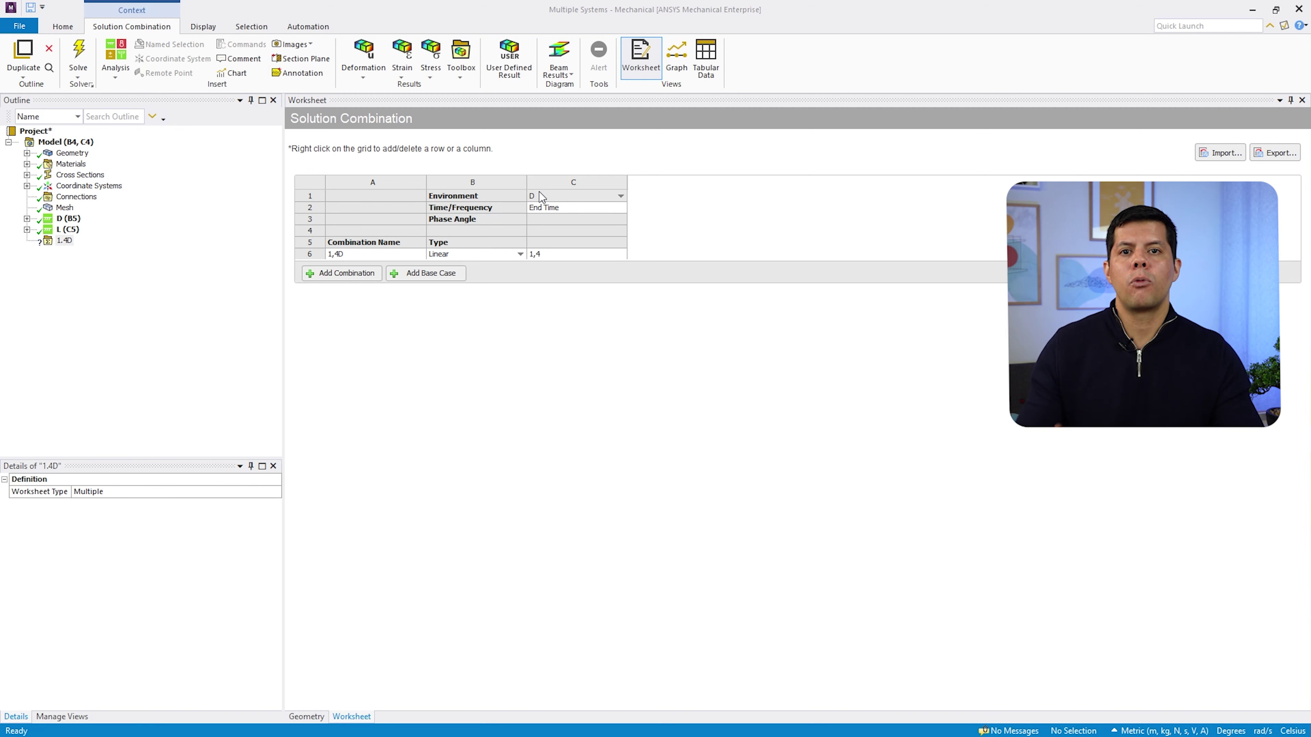
# Add a Total Deformation result and a Beam Tool to the 1.4D solution combination
pyautogui.click(72, 242)
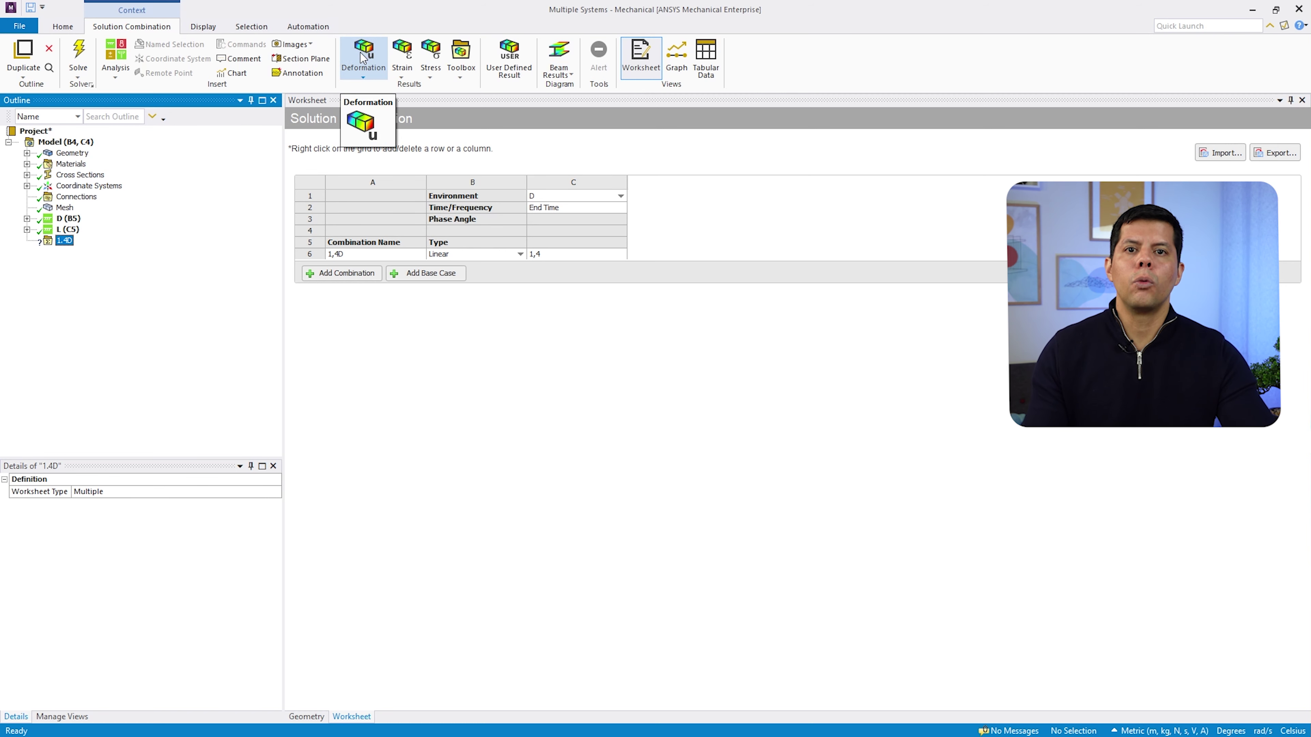
pyautogui.click(363, 75)
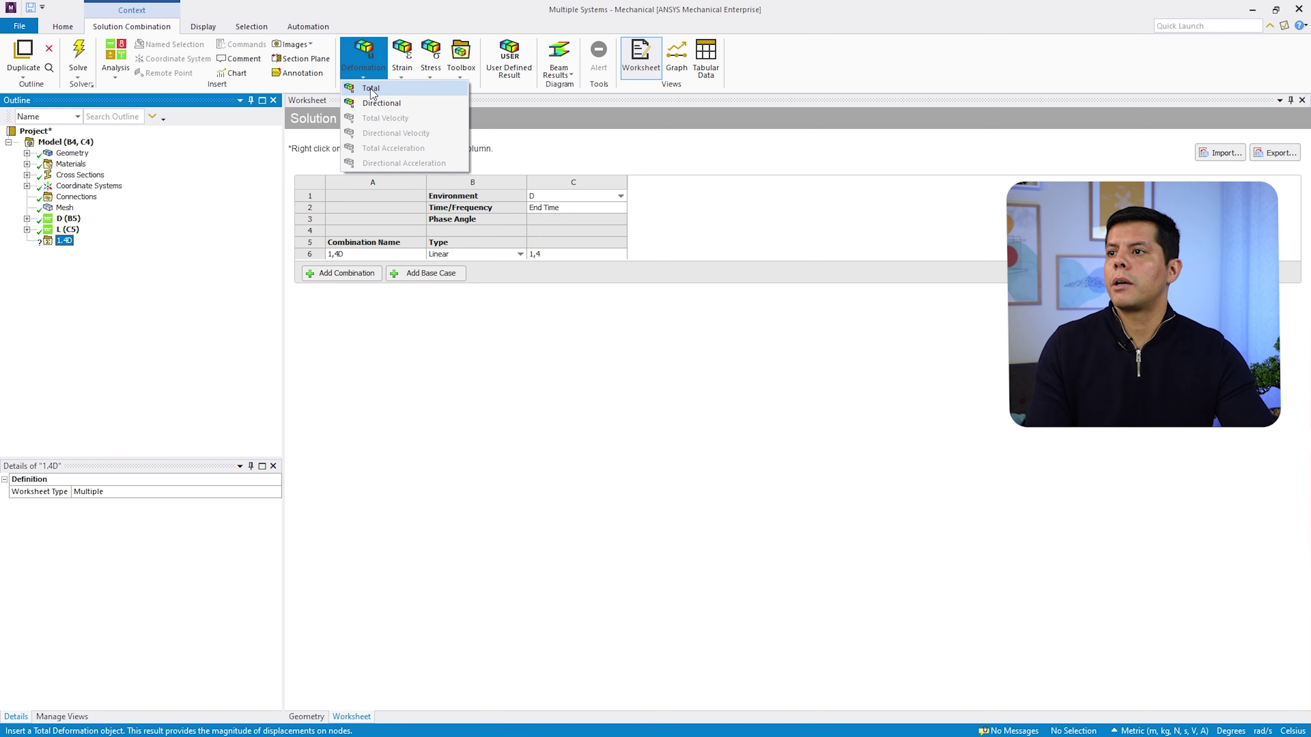
pyautogui.click(402, 67)
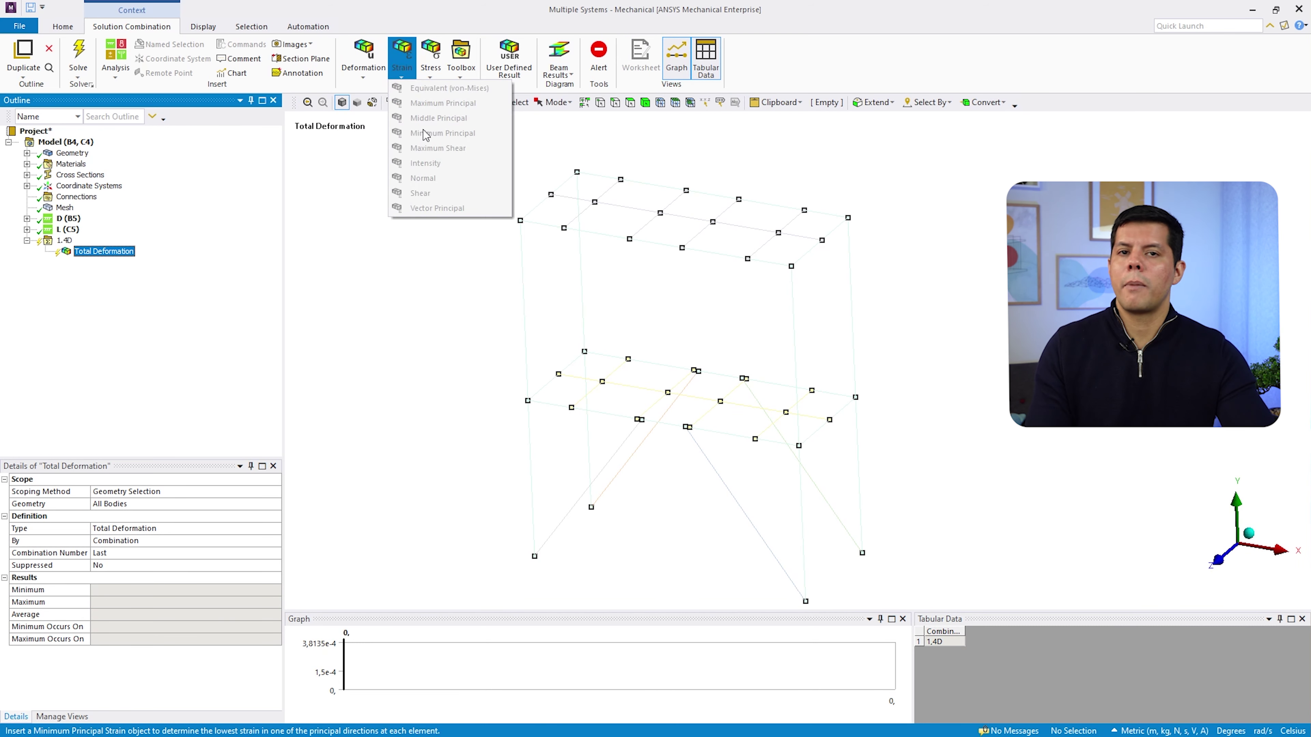
pyautogui.click(430, 72)
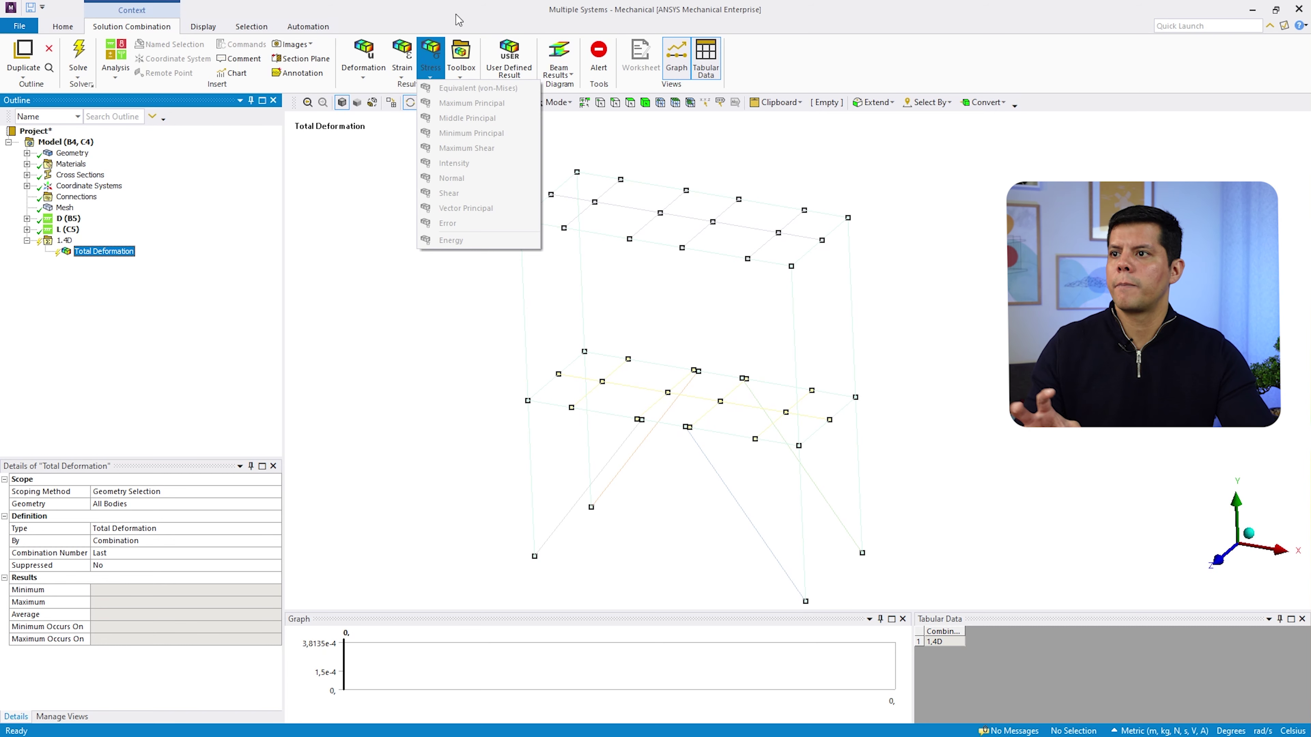
pyautogui.click(466, 75)
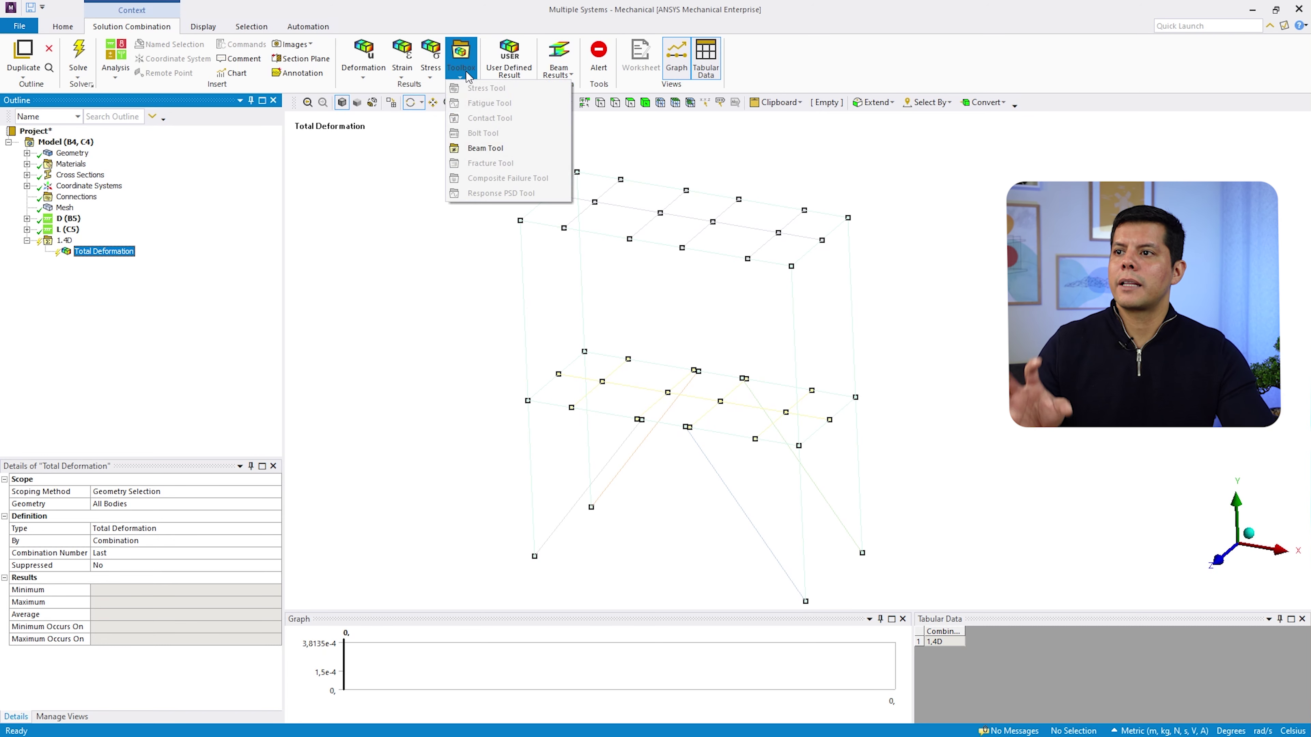
pyautogui.click(486, 149)
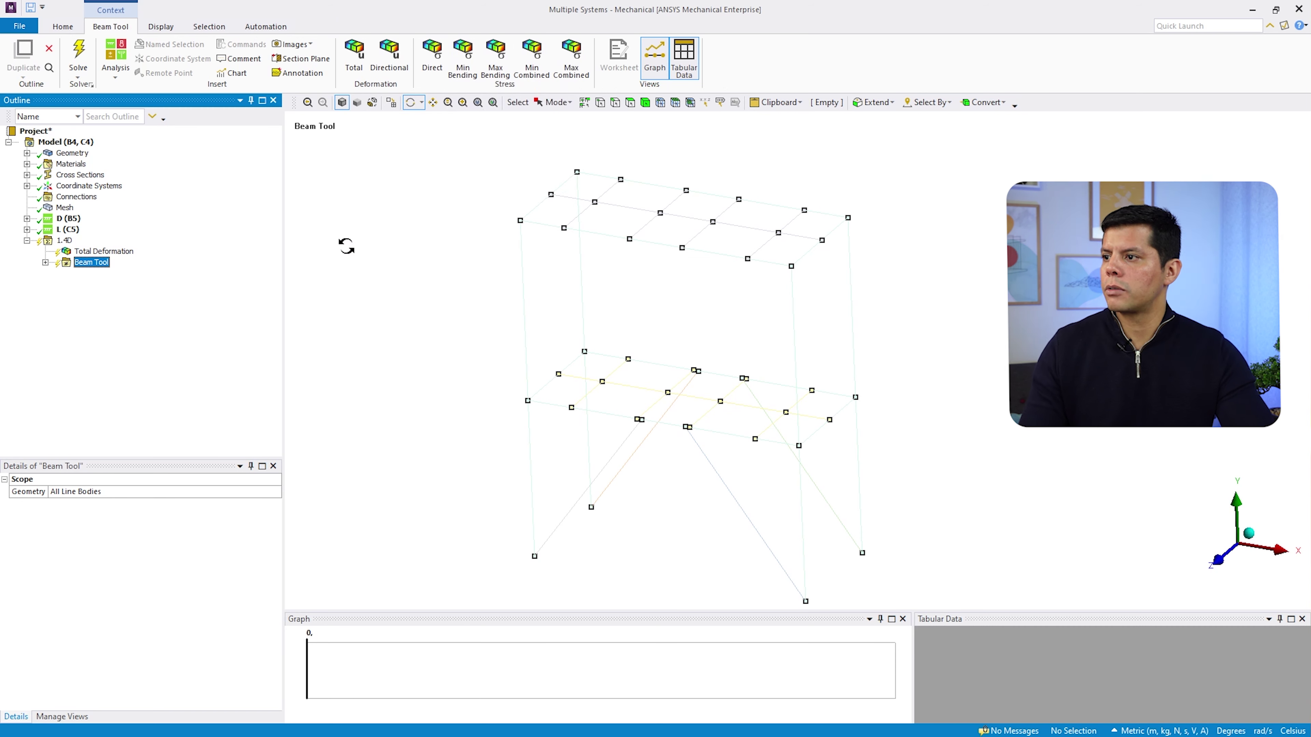
pyautogui.click(45, 262)
# Evaluate all results of the 1.4D solution combination
pyautogui.click(101, 252)
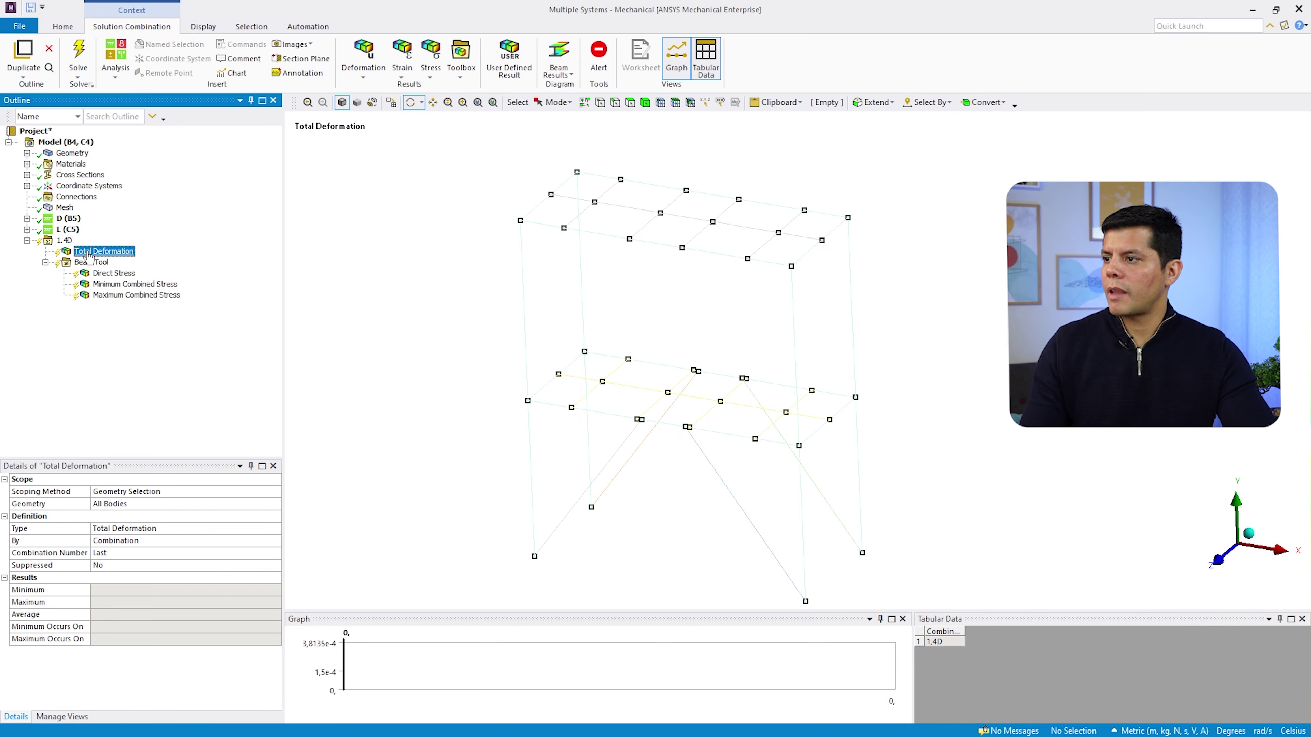
pyautogui.rightClick(91, 251)
pyautogui.click(119, 277)
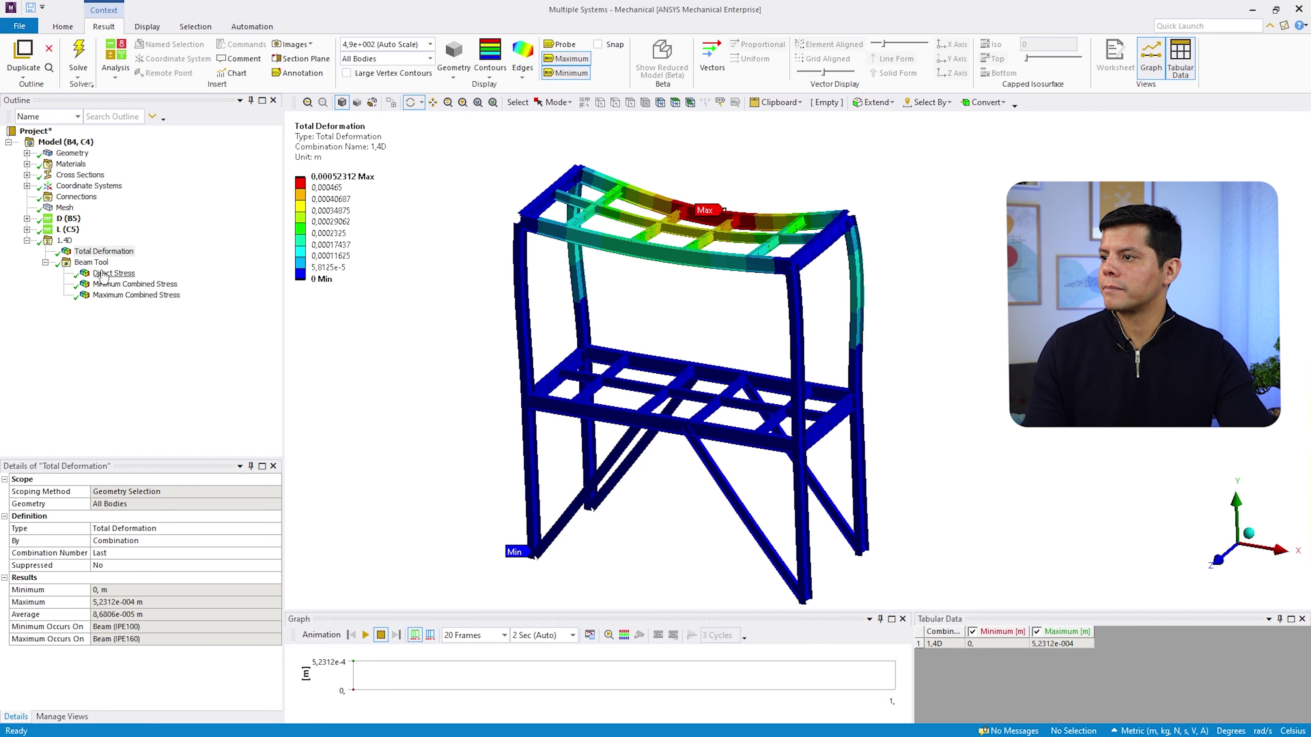
# Display the Beam Tool's Direct Stress, Minimum Combined Stress and Maximum Combined Stress results and examine the frame
pyautogui.click(114, 273)
pyautogui.click(134, 284)
pyautogui.click(135, 295)
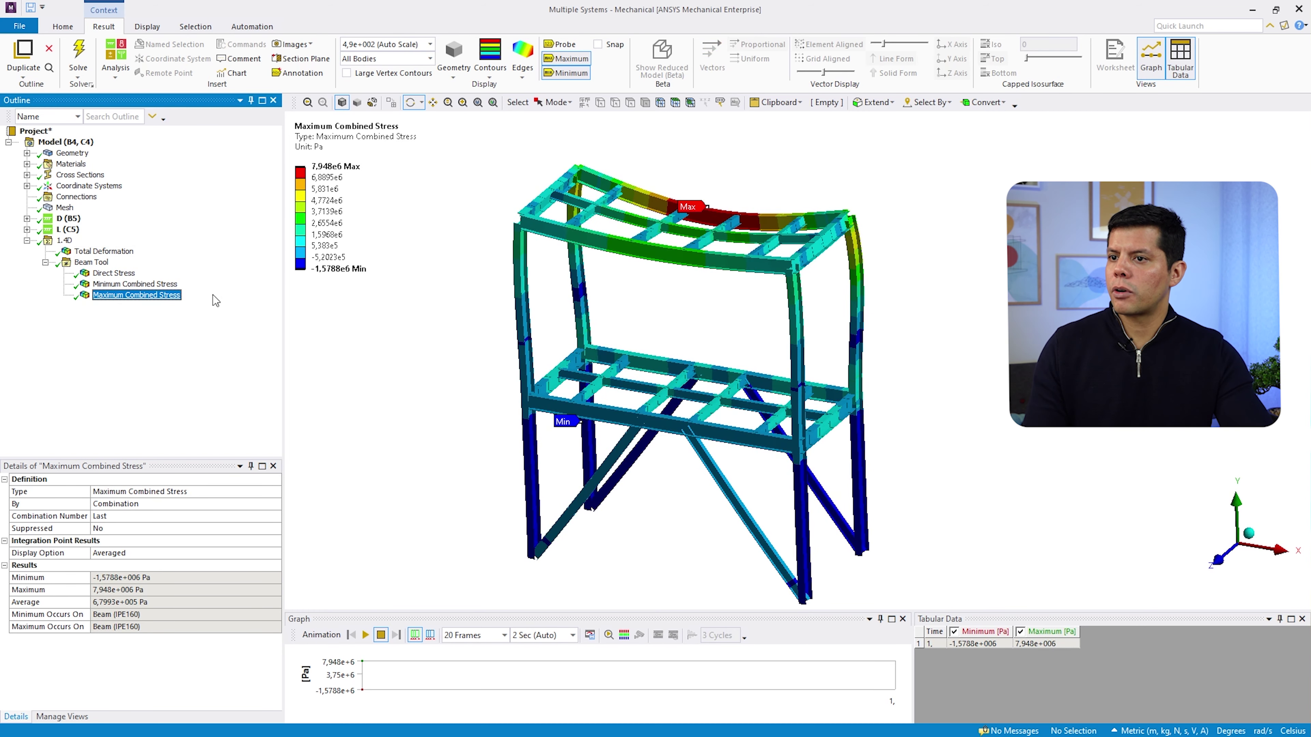
pyautogui.moveTo(571, 264)
pyautogui.mouseDown()
pyautogui.moveTo(571, 316)
pyautogui.moveTo(557, 284)
pyautogui.mouseUp()
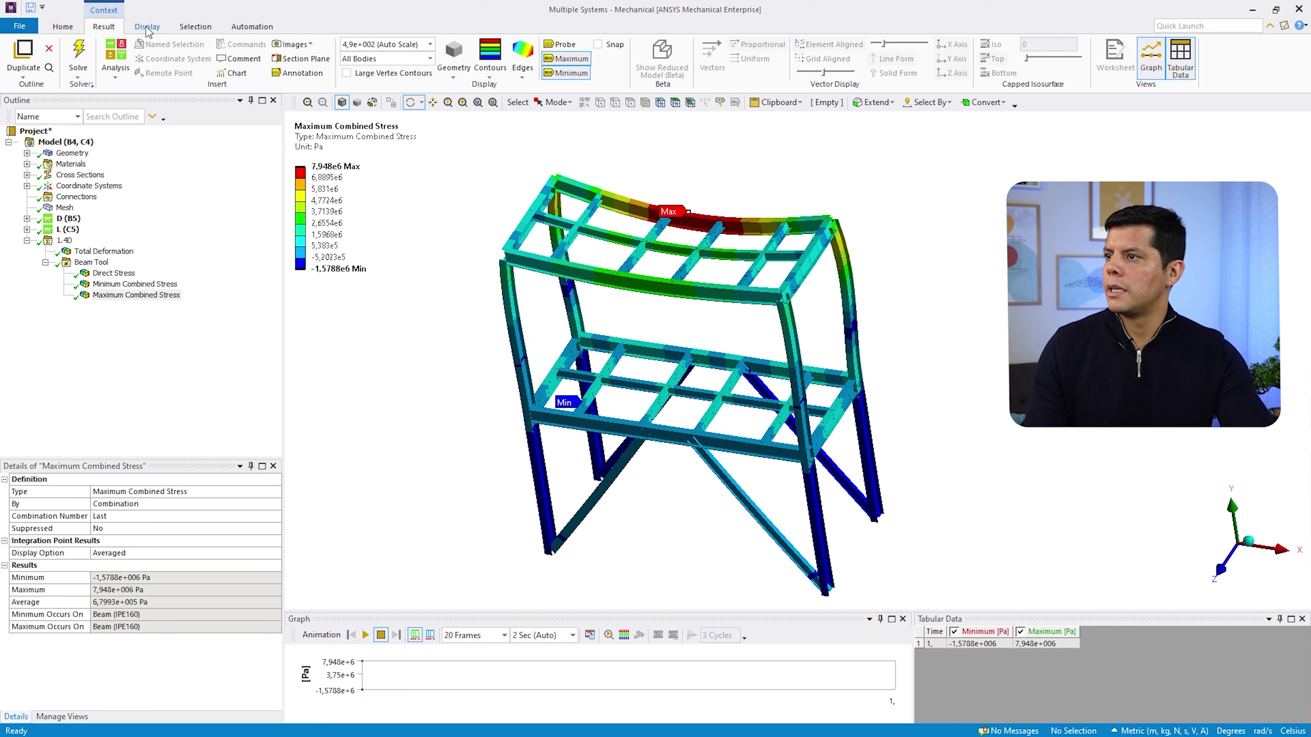
# Change the unit system to Metric (mm, kg, N, s, mV, mA) and display the Minimum Combined Stress result
pyautogui.click(147, 26)
pyautogui.click(73, 26)
pyautogui.click(495, 59)
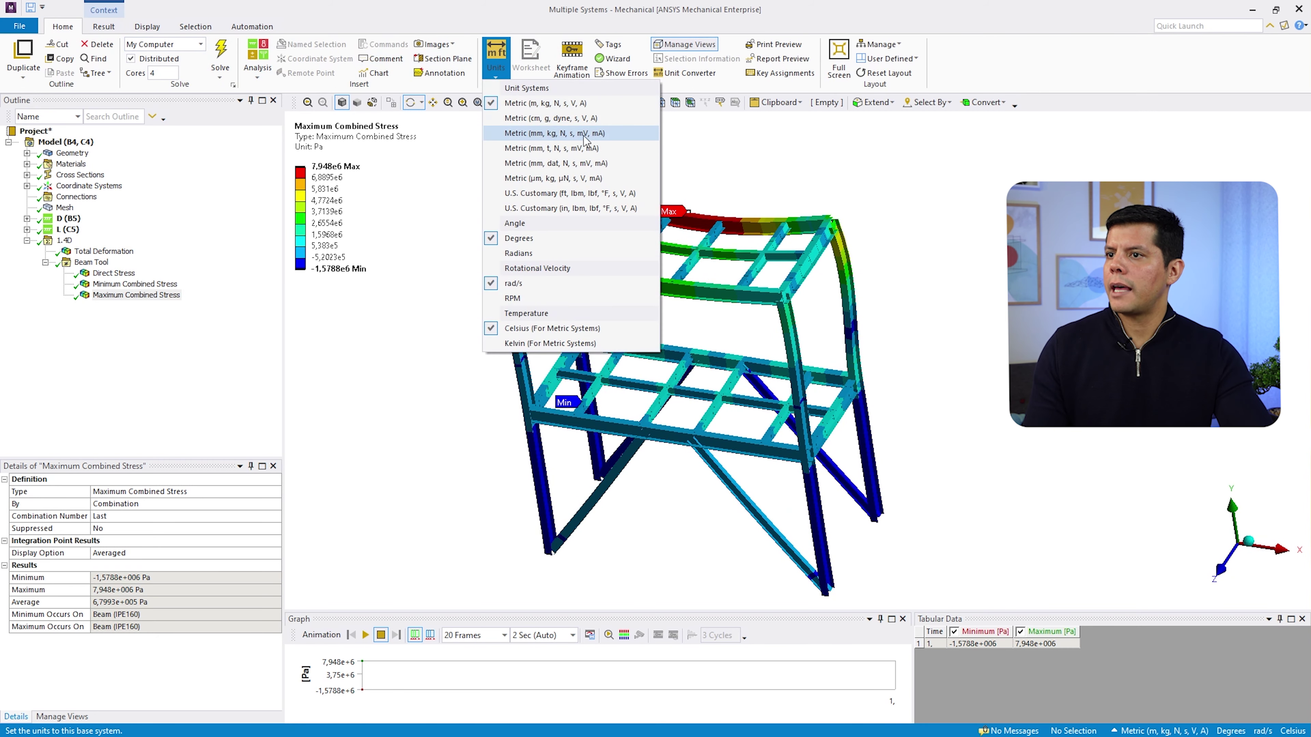
pyautogui.click(560, 133)
pyautogui.moveTo(640, 223)
pyautogui.mouseDown()
pyautogui.moveTo(667, 221)
pyautogui.moveTo(398, 229)
pyautogui.moveTo(640, 217)
pyautogui.moveTo(626, 226)
pyautogui.mouseUp()
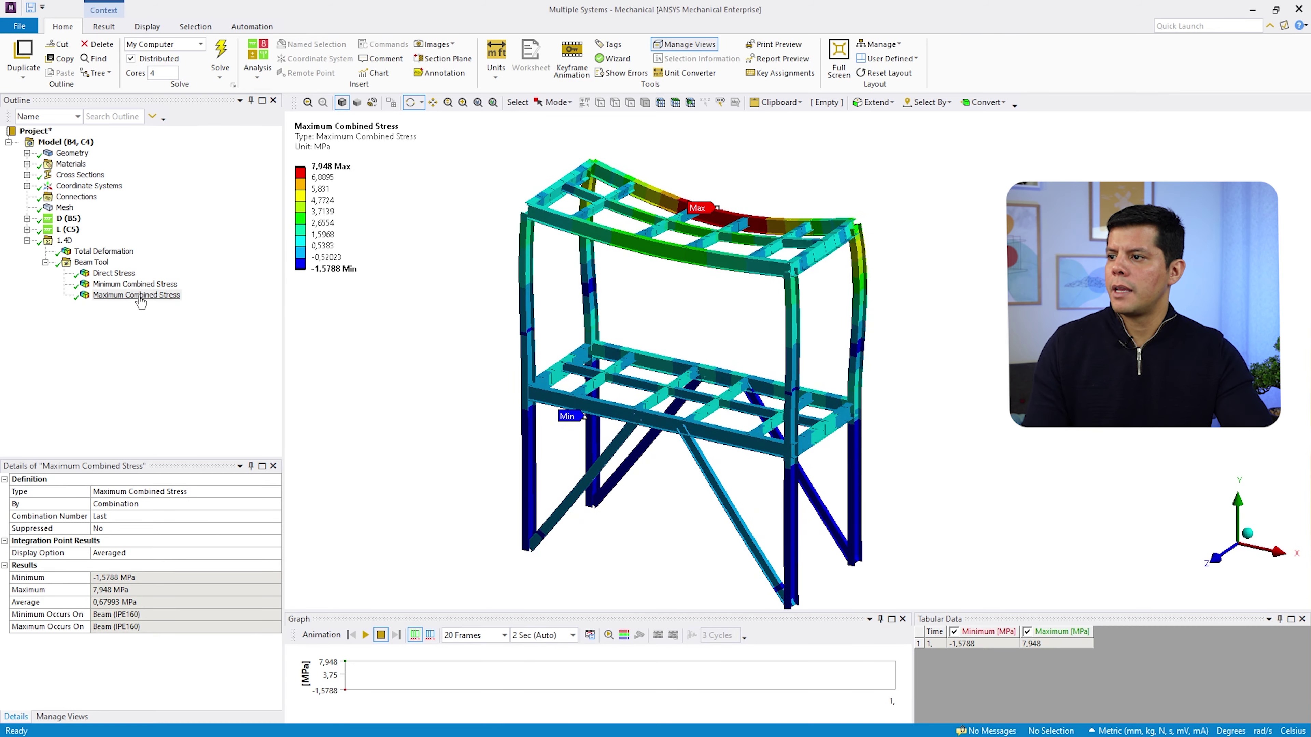
pyautogui.click(133, 285)
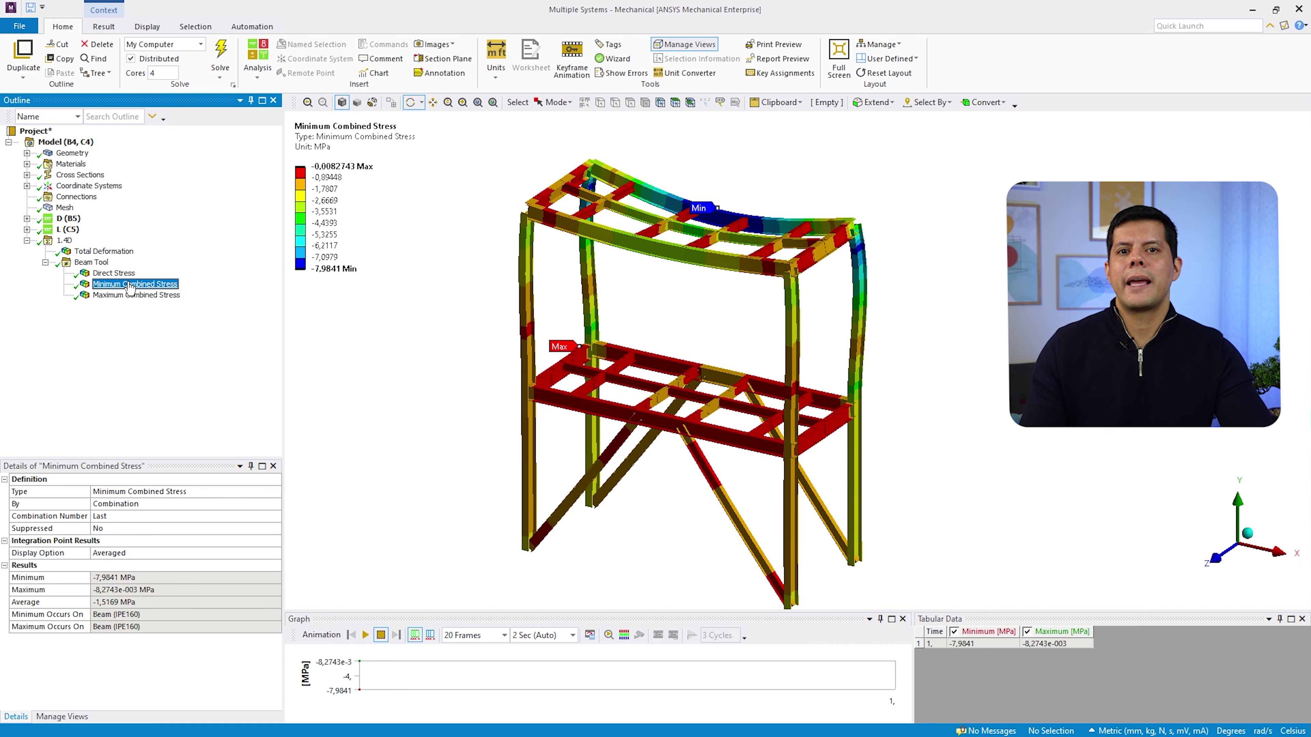
# Add a second solution combination to the model and rename it 1.2D+1.6L
pyautogui.click(27, 240)
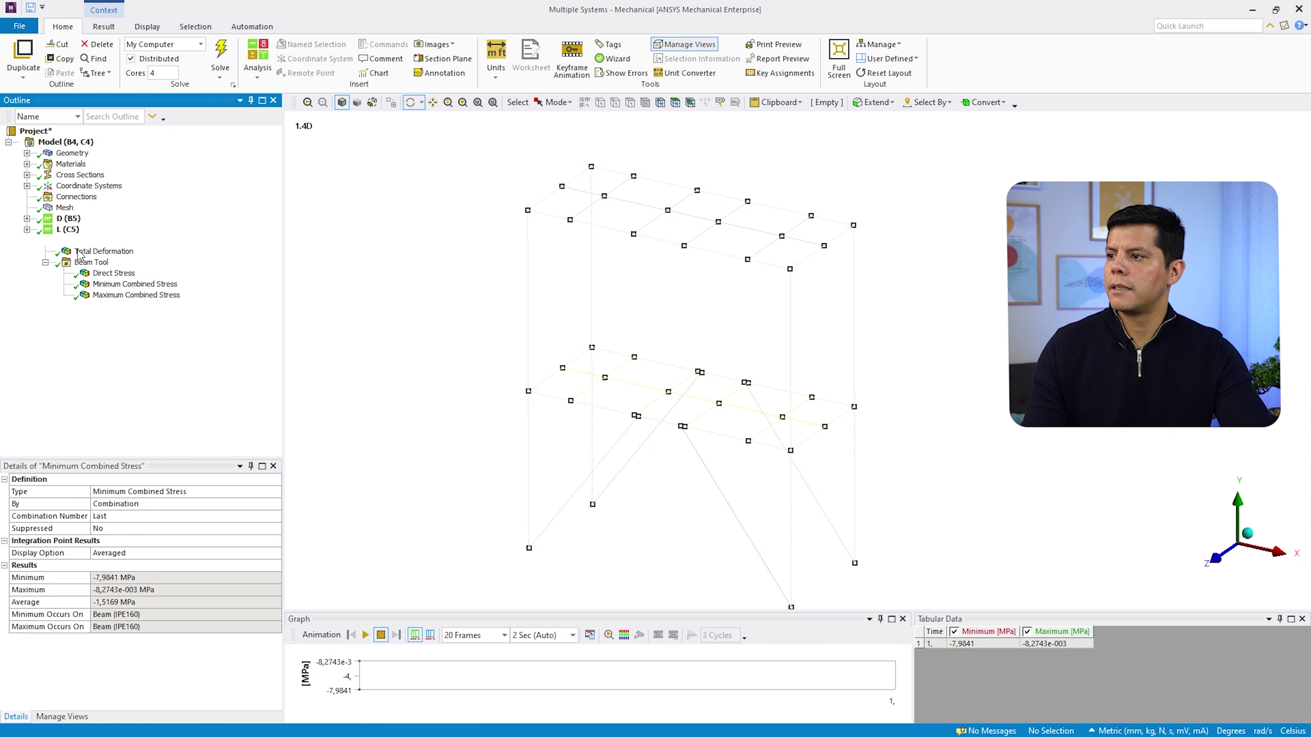
pyautogui.click(62, 143)
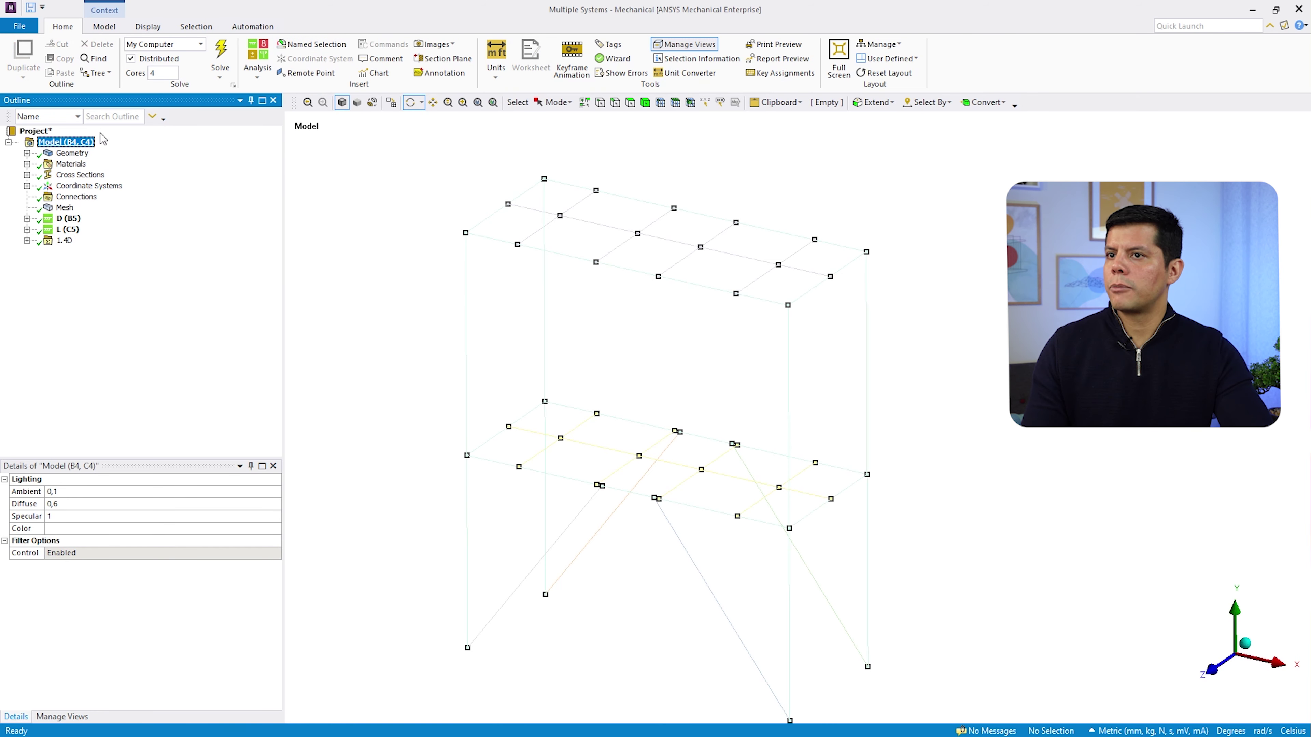
pyautogui.click(104, 26)
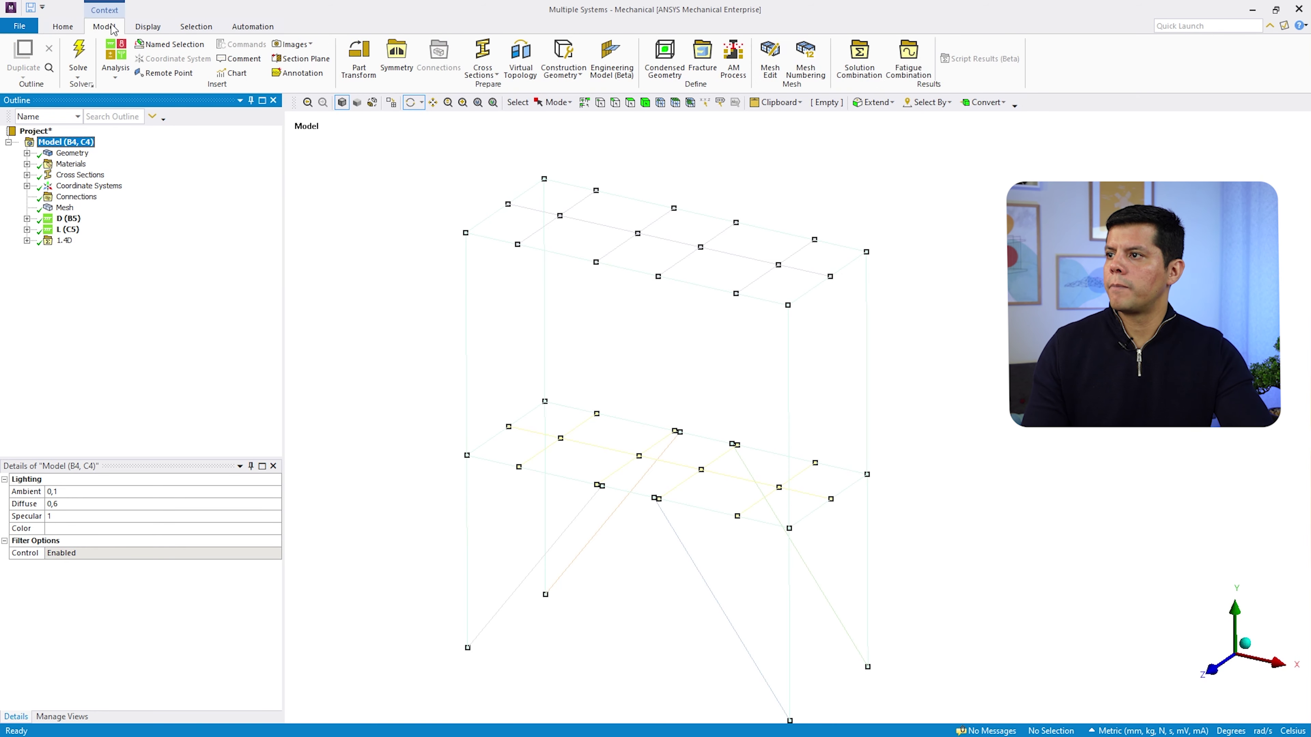
pyautogui.click(859, 63)
pyautogui.rightClick(103, 257)
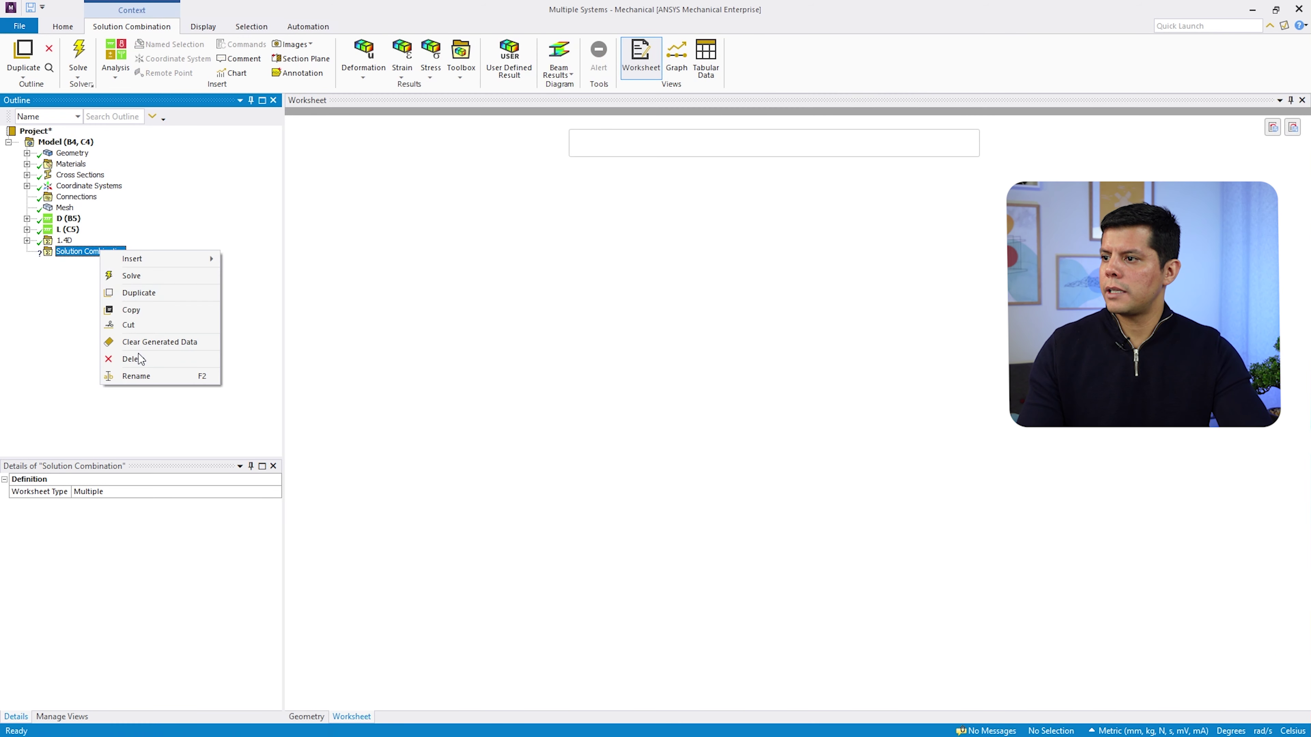
pyautogui.click(153, 359)
pyautogui.write('1')
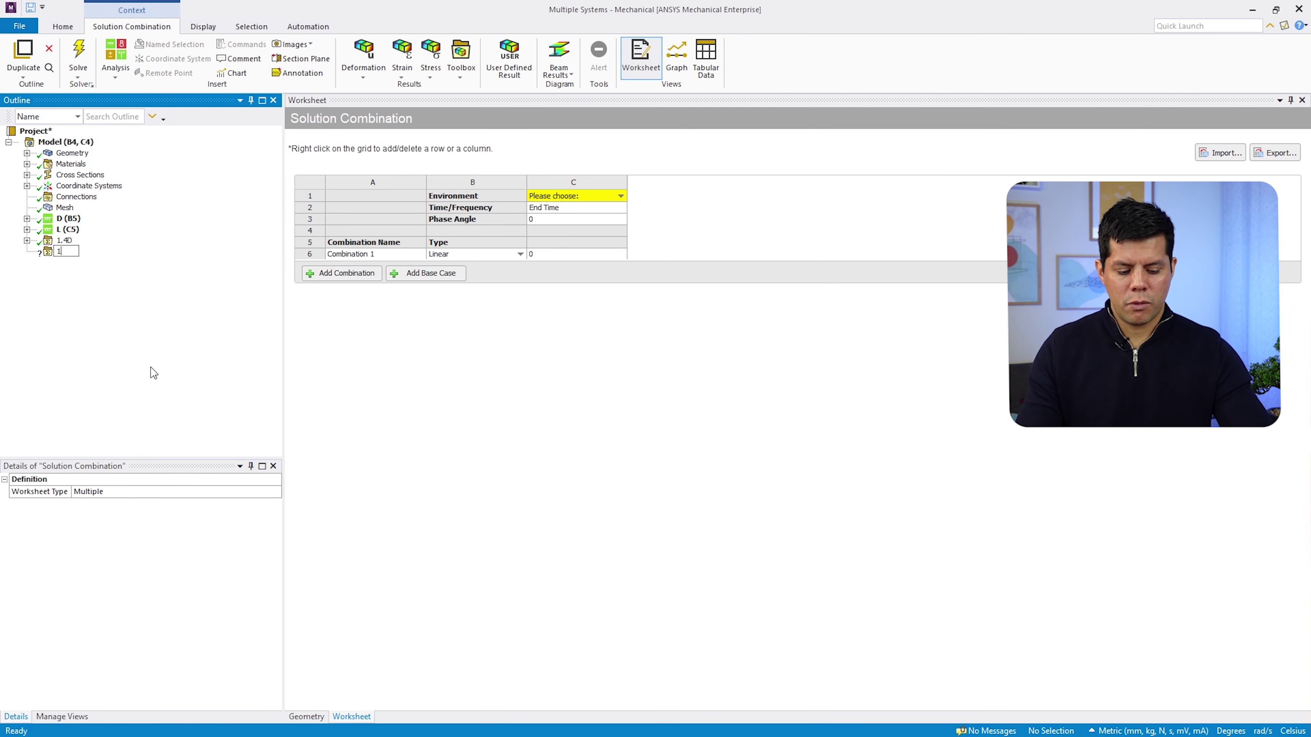
pyautogui.write('.2D+')
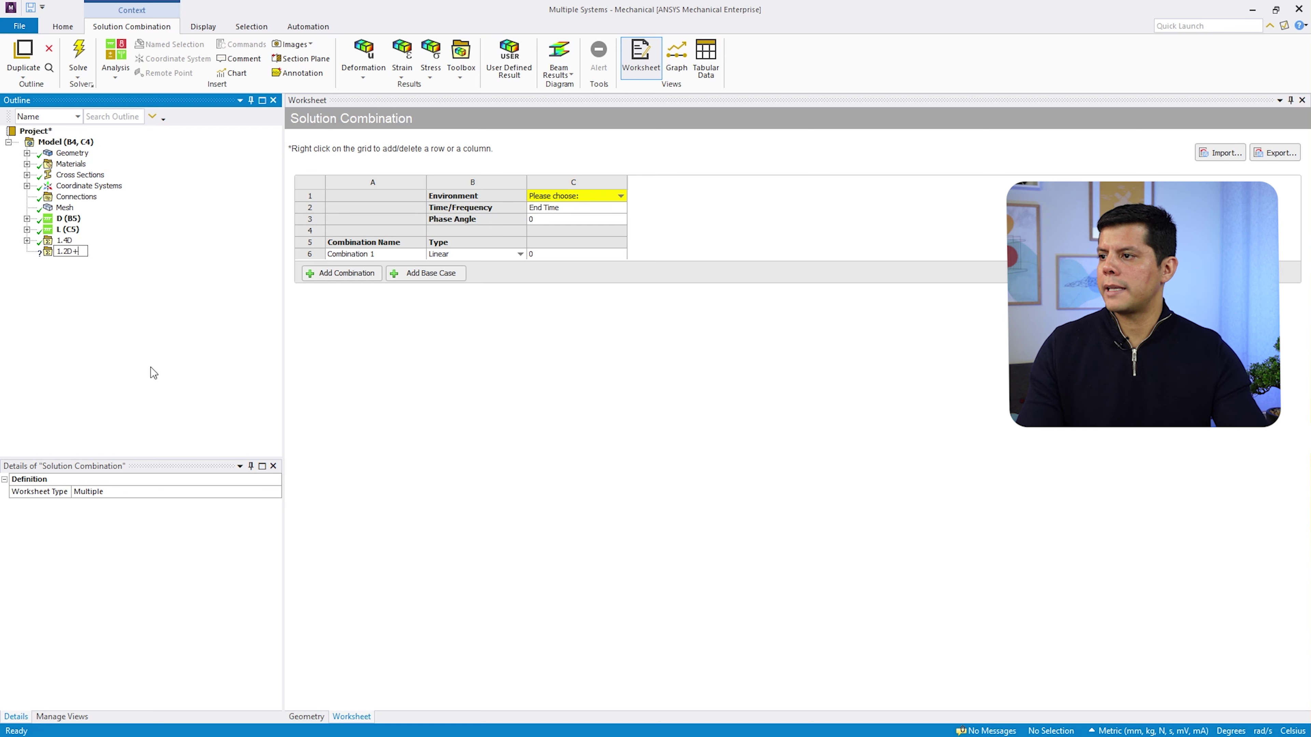
pyautogui.write('1.6L')
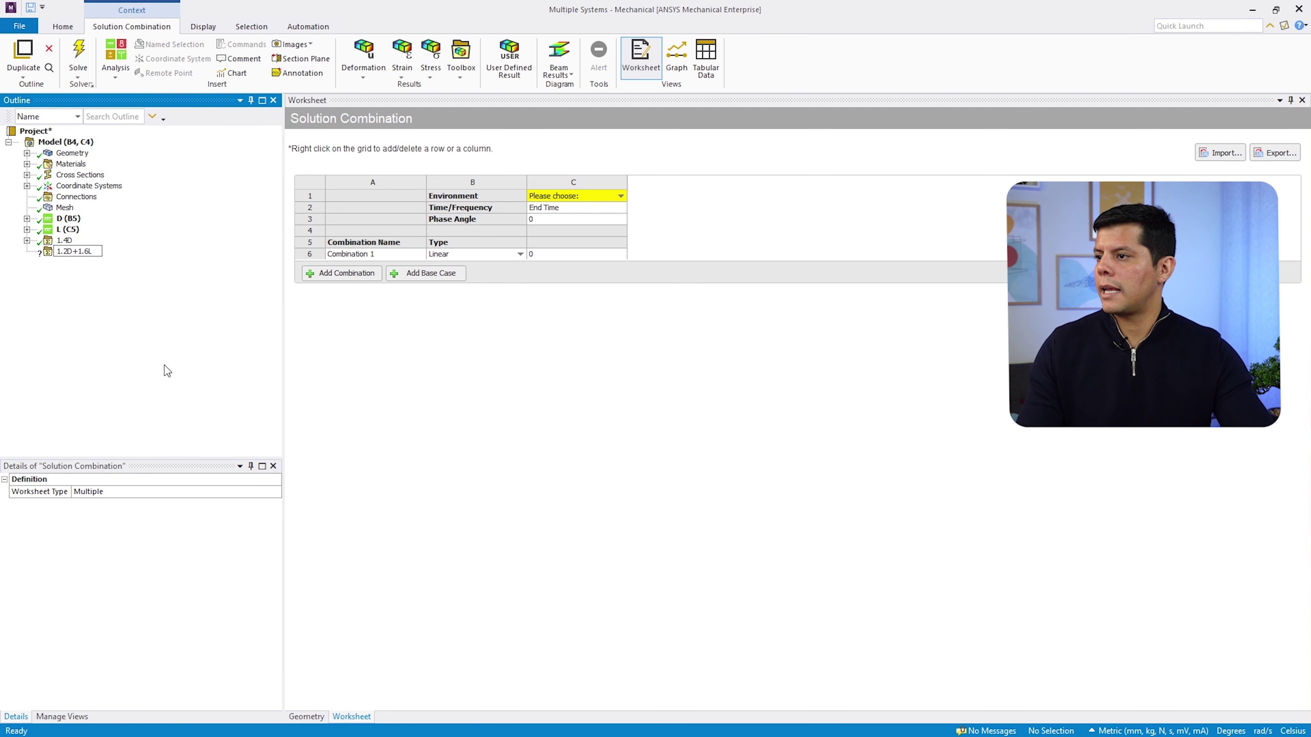
pyautogui.press('Return')
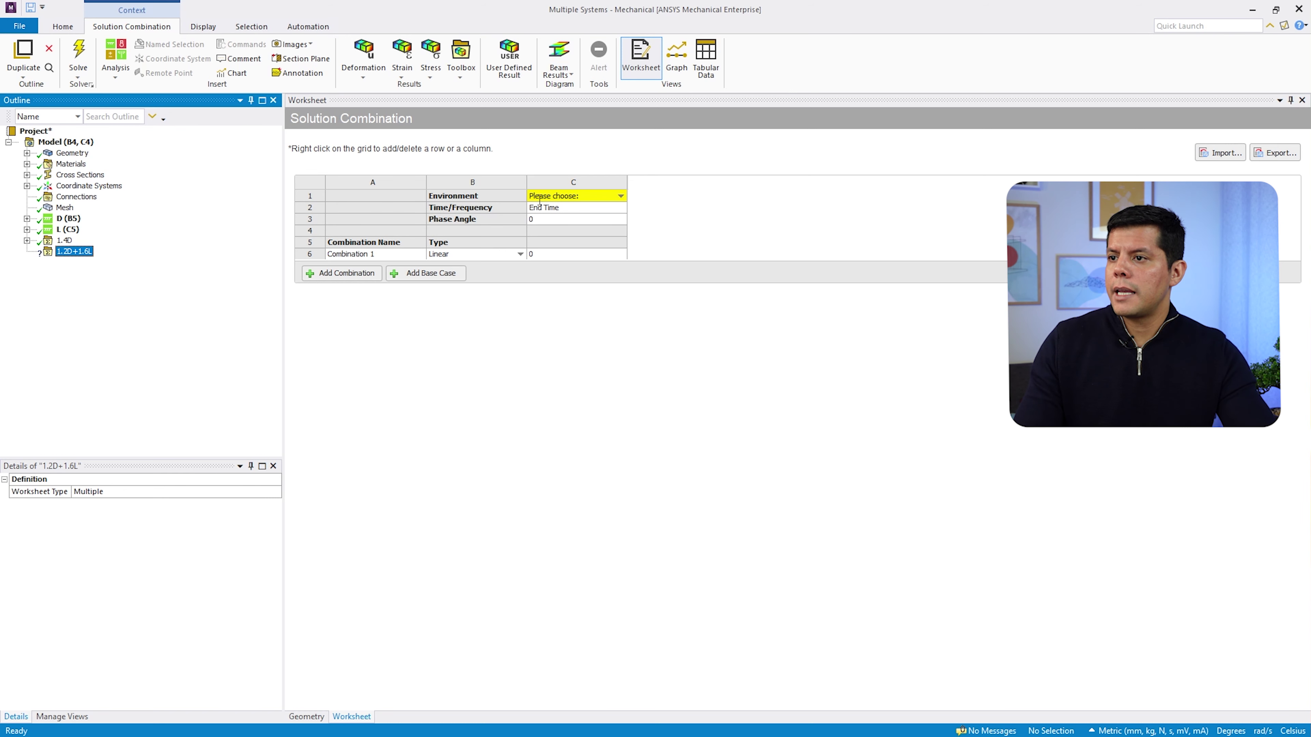
# Set the first base case of the 1.2D+1.6L combination to environment D with a factor of 1,2
pyautogui.click(622, 196)
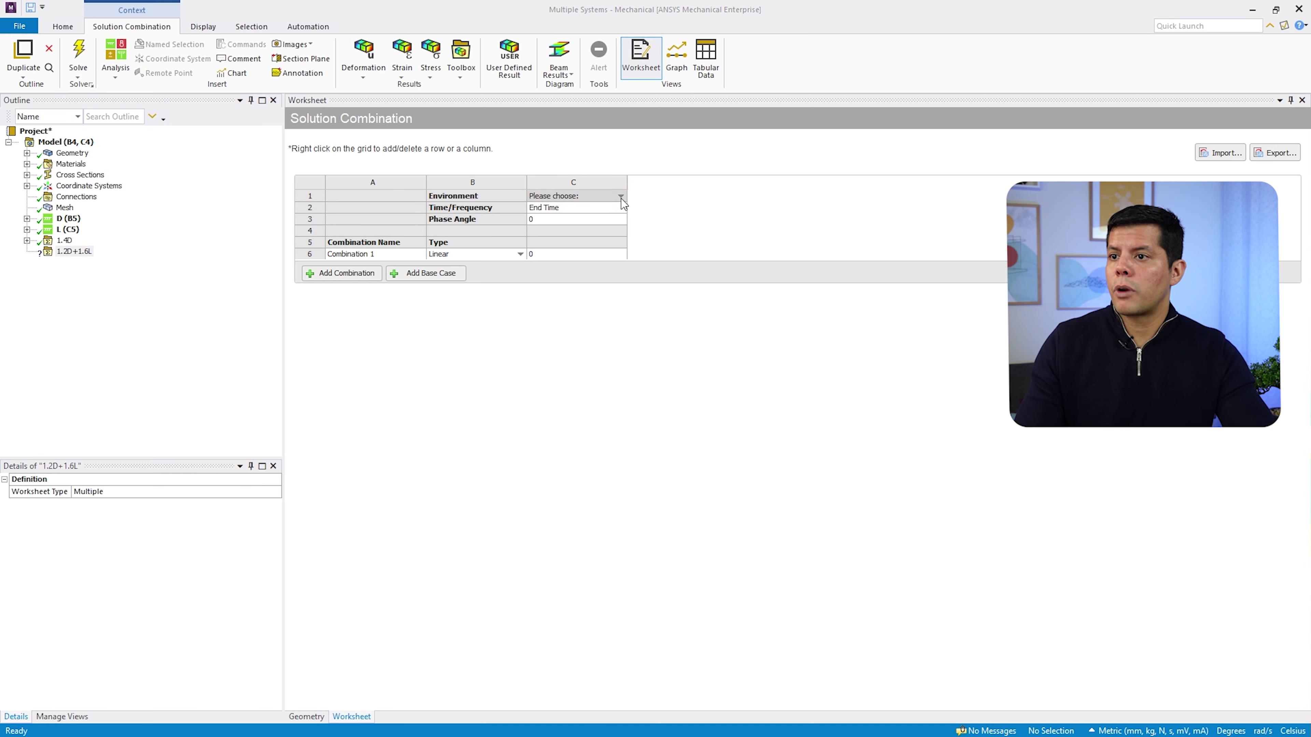
pyautogui.click(621, 199)
pyautogui.click(574, 212)
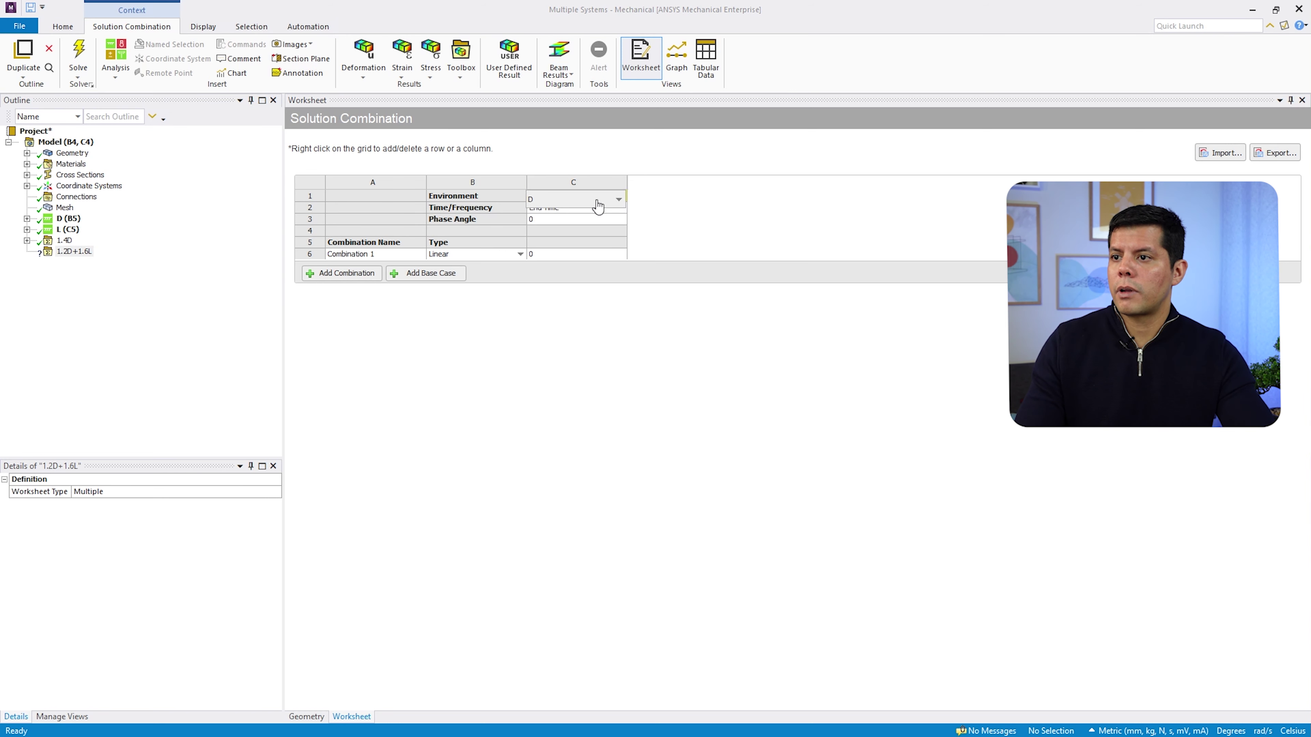
pyautogui.click(503, 198)
pyautogui.click(547, 255)
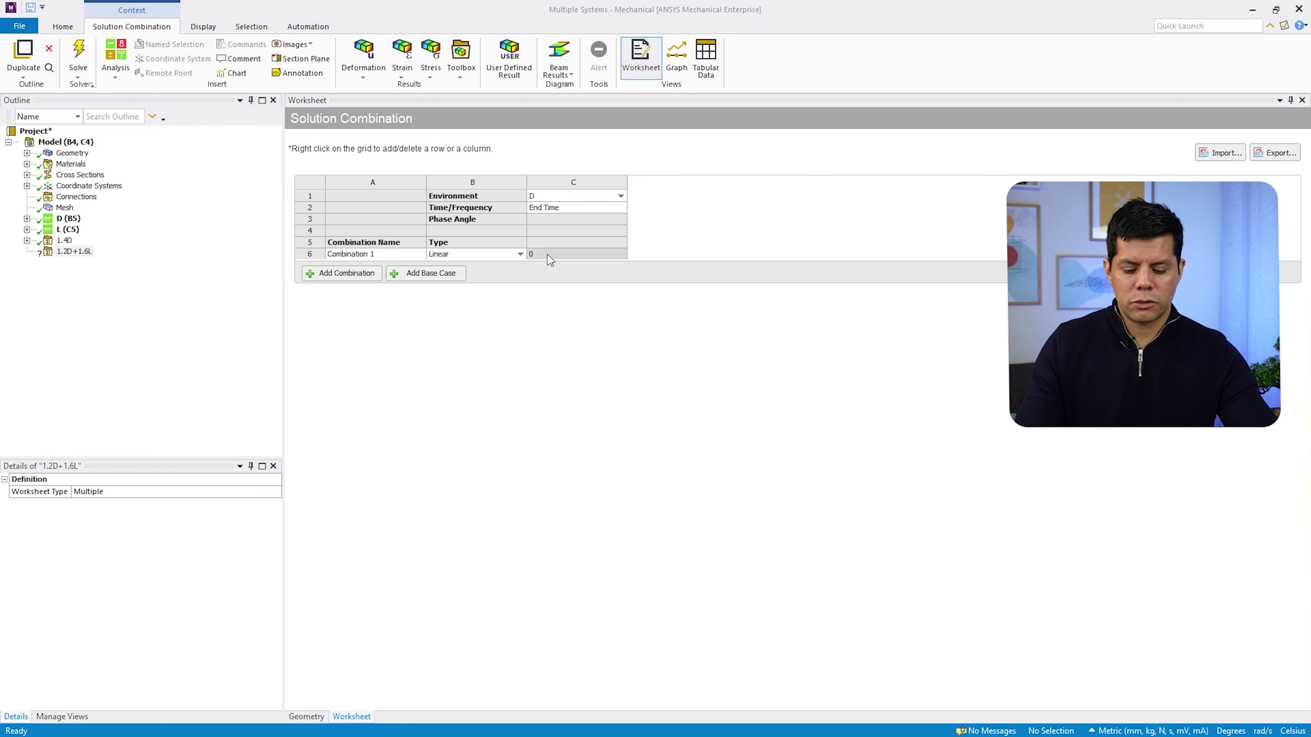
pyautogui.click(547, 254)
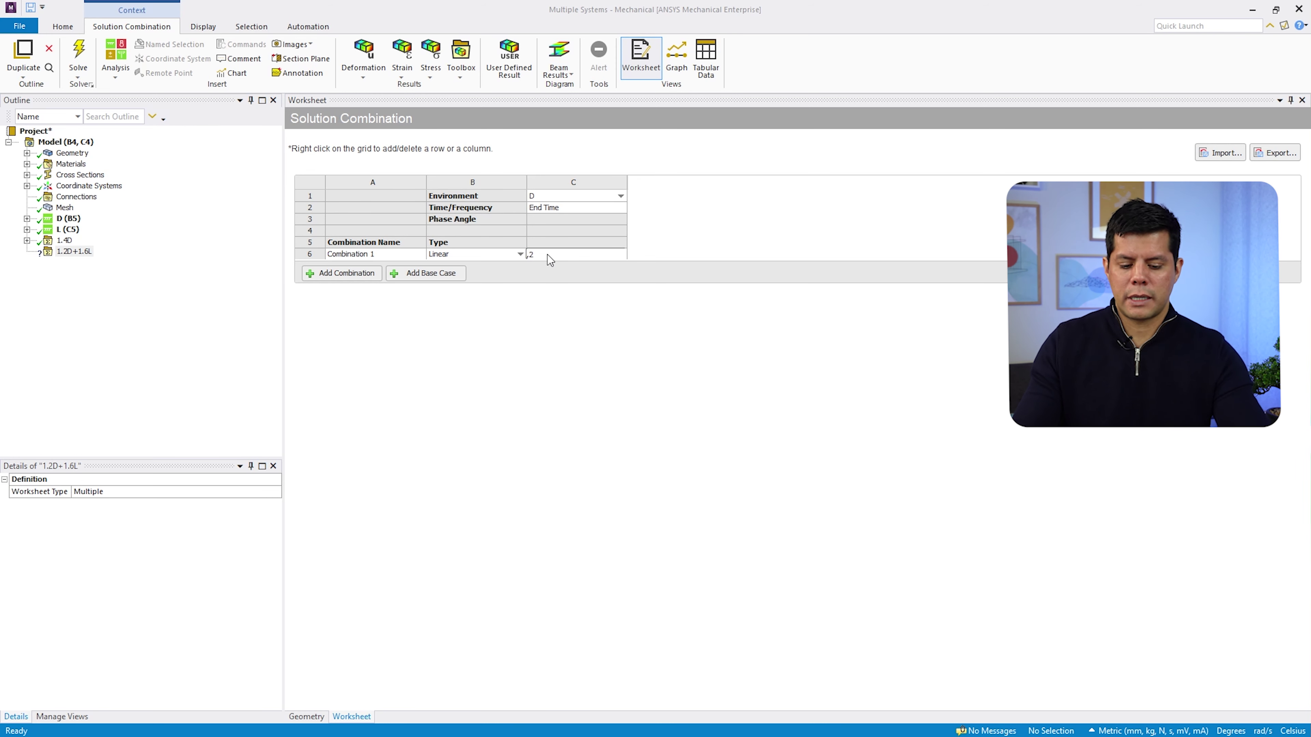
pyautogui.write('1,2')
pyautogui.press('Return')
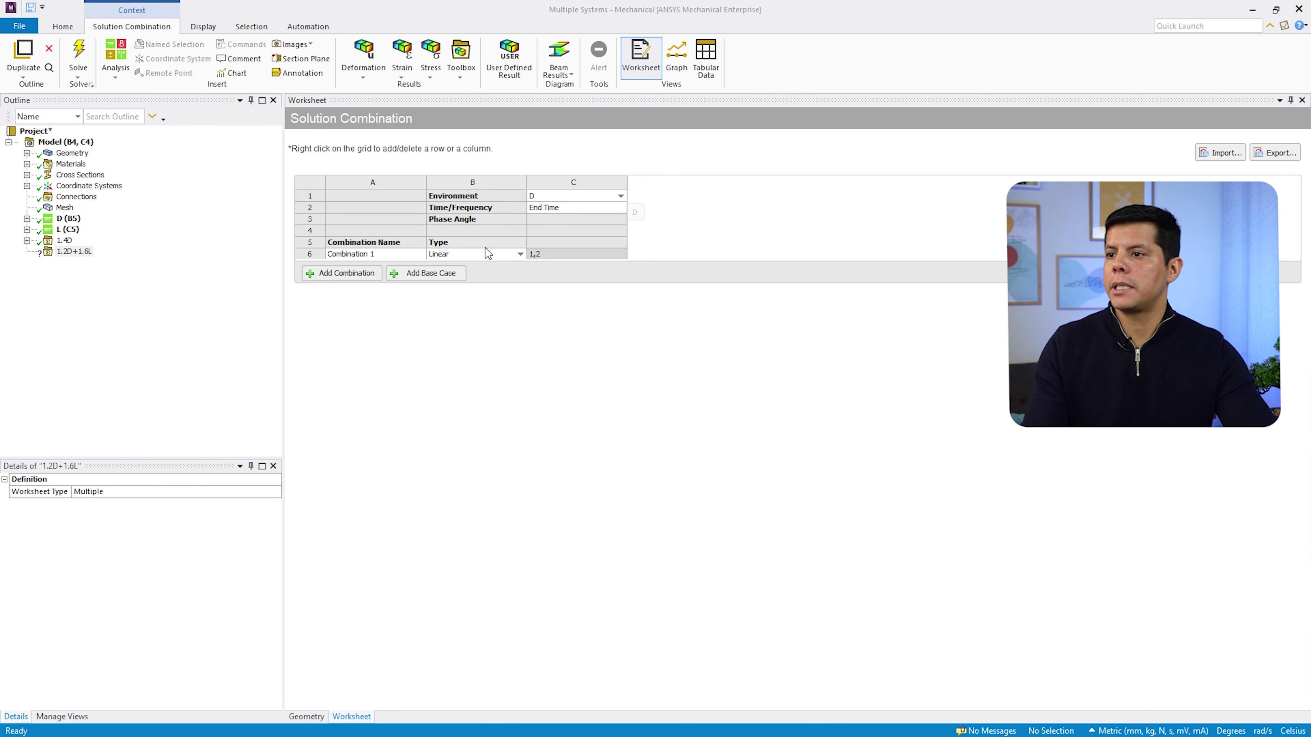
# Add a second base case to the combination with environment L and a factor of 1,6
pyautogui.click(416, 275)
pyautogui.click(720, 197)
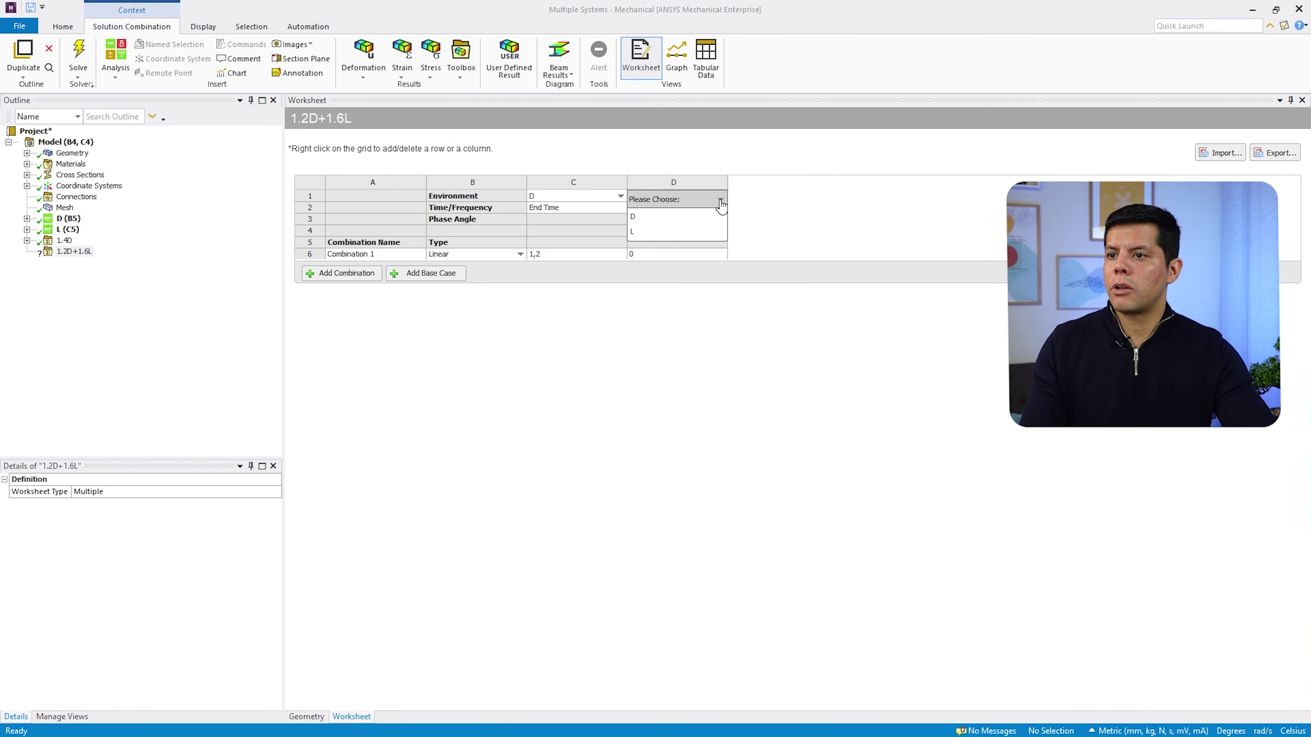
pyautogui.click(662, 230)
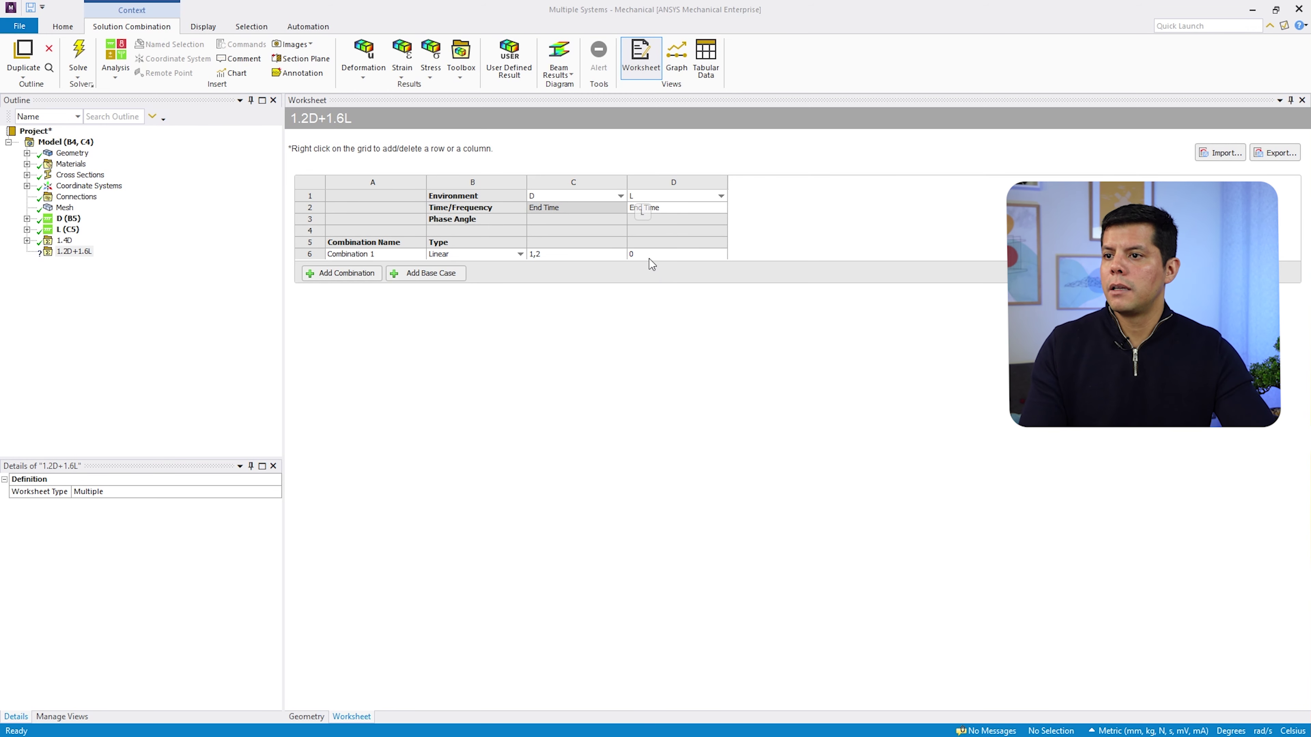
pyautogui.click(641, 253)
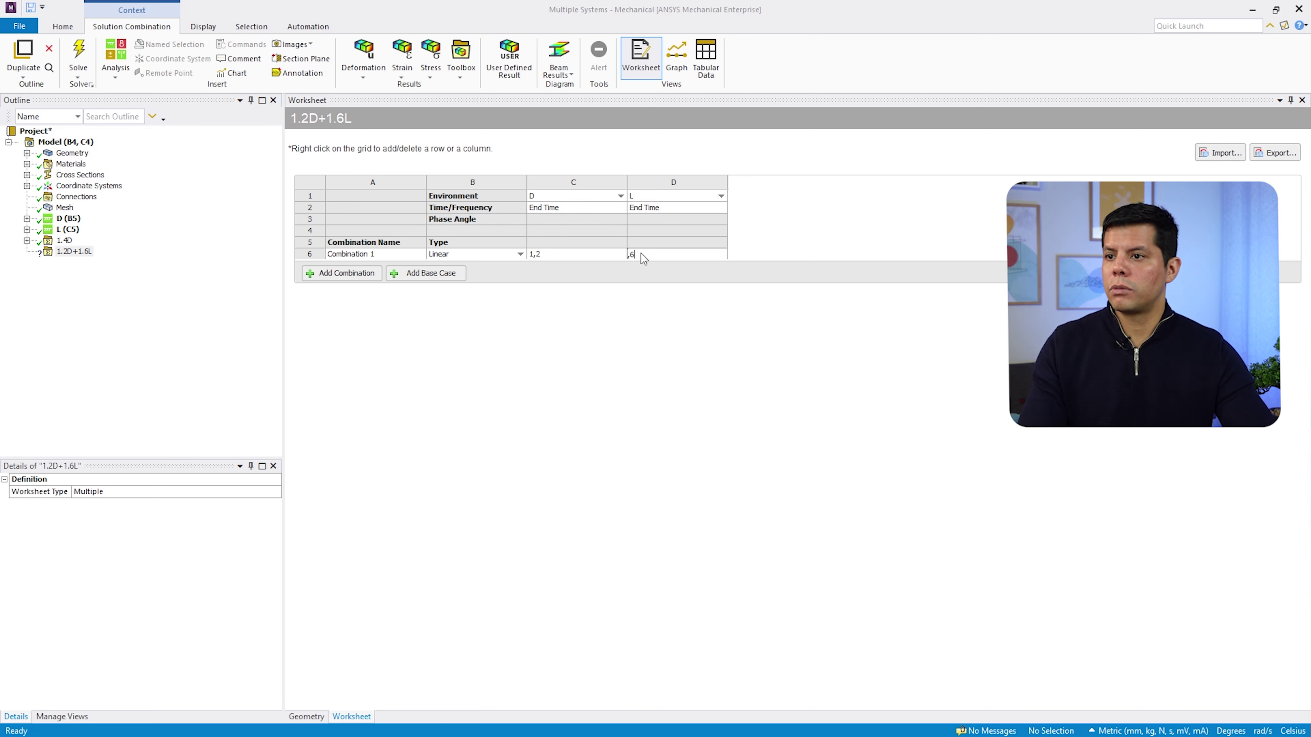
pyautogui.write('1,6')
pyautogui.press('Return')
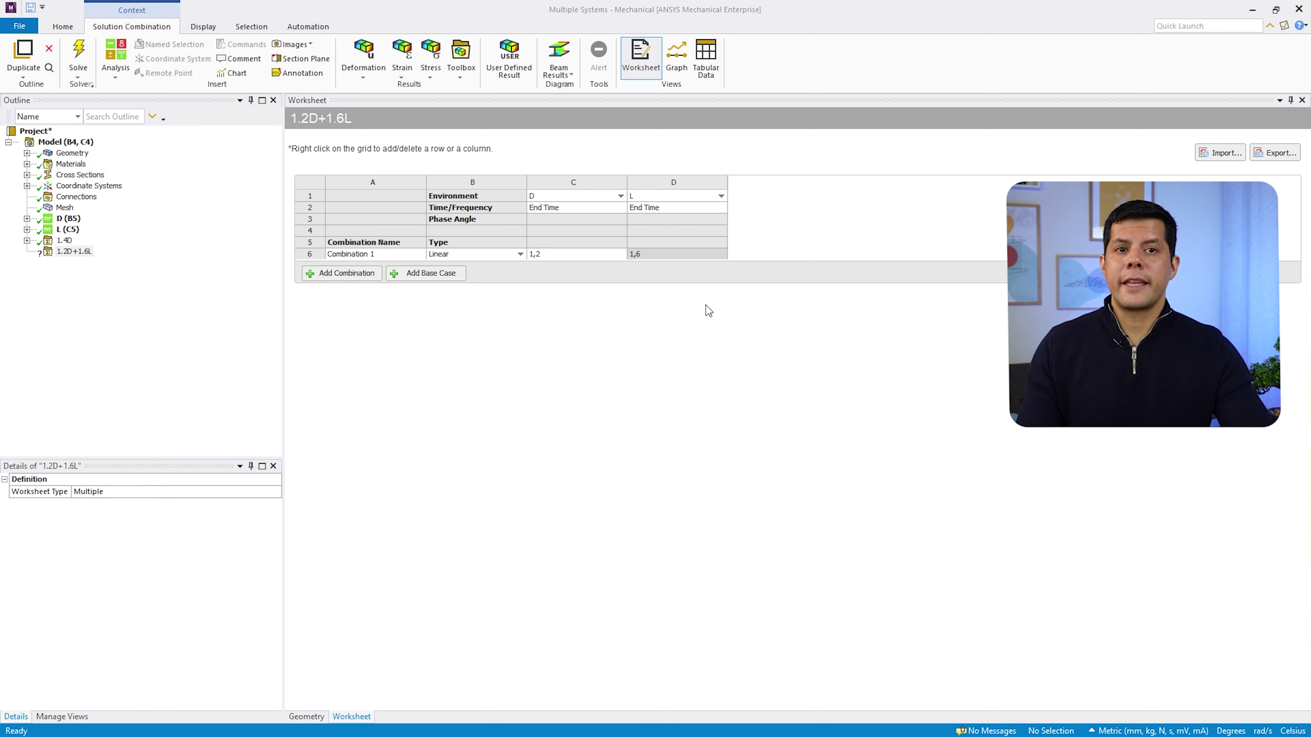
# Add a Total Deformation result and a Beam Tool to the 1.2D+1.6L combination and evaluate all its results
pyautogui.click(374, 81)
pyautogui.click(379, 89)
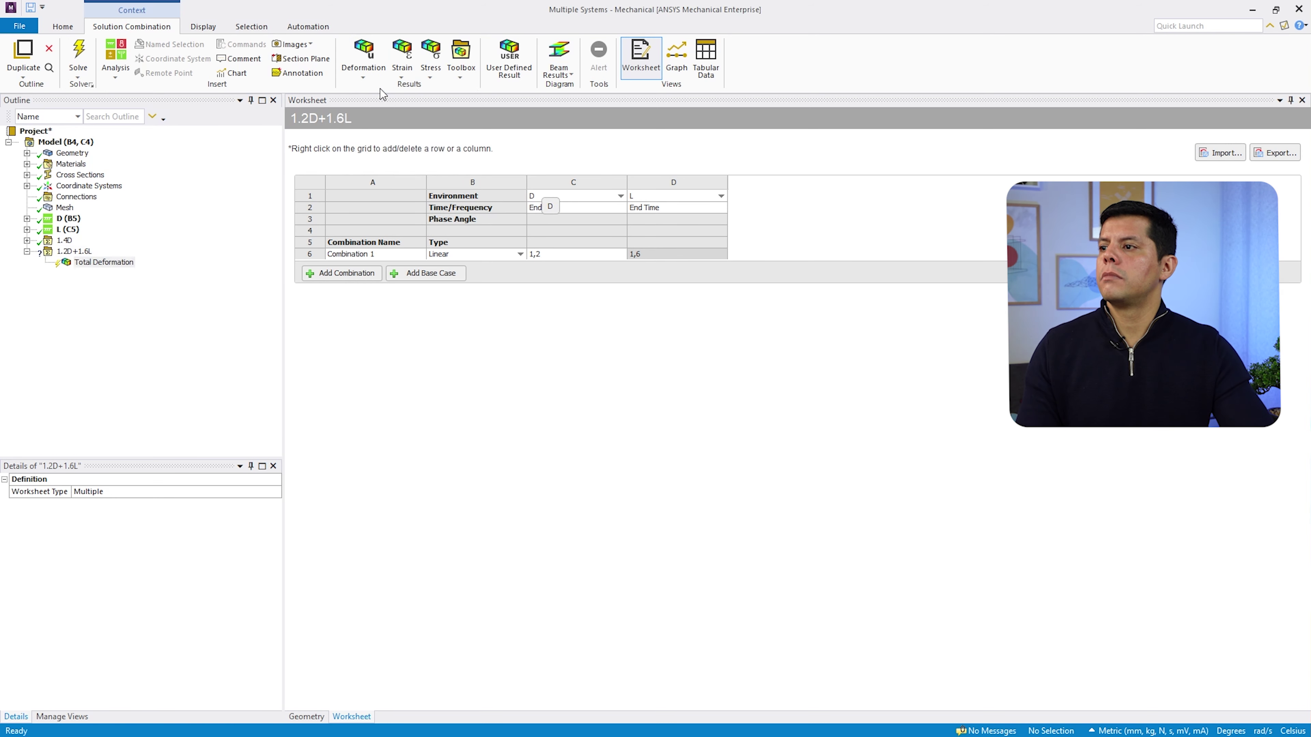
pyautogui.click(460, 56)
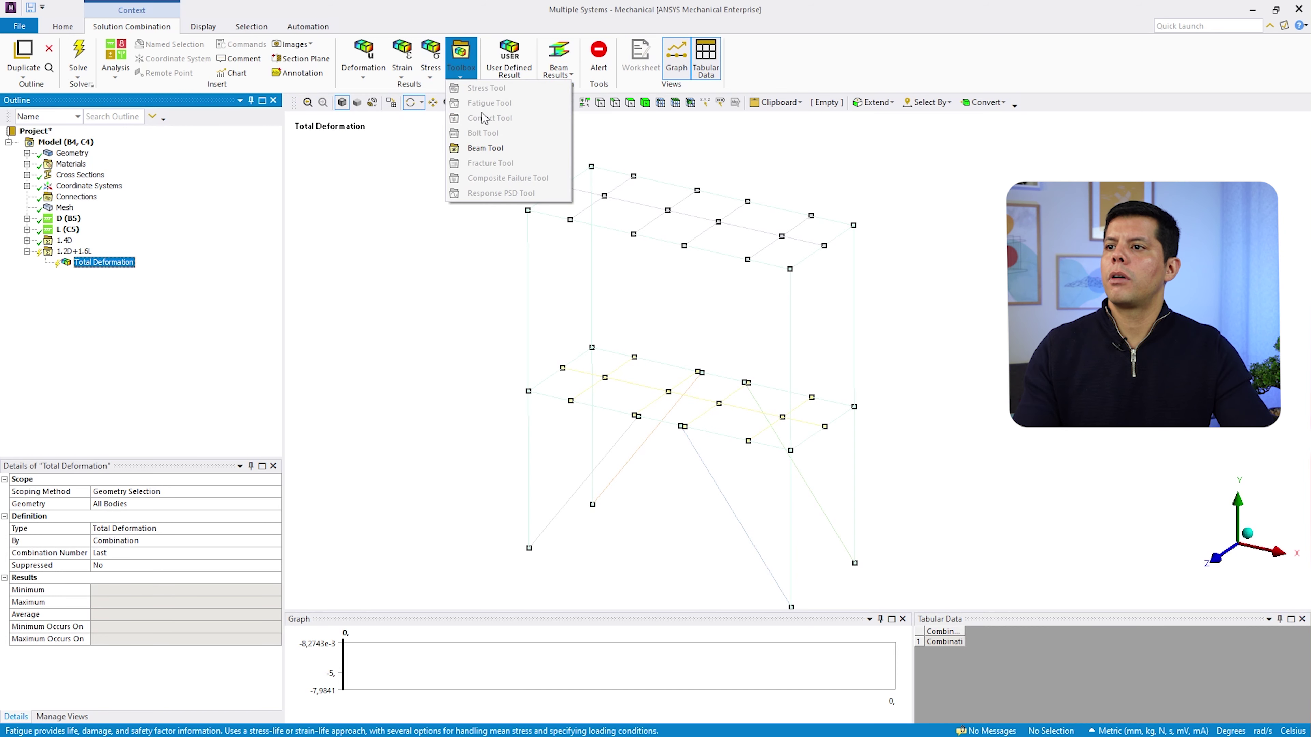
pyautogui.click(474, 148)
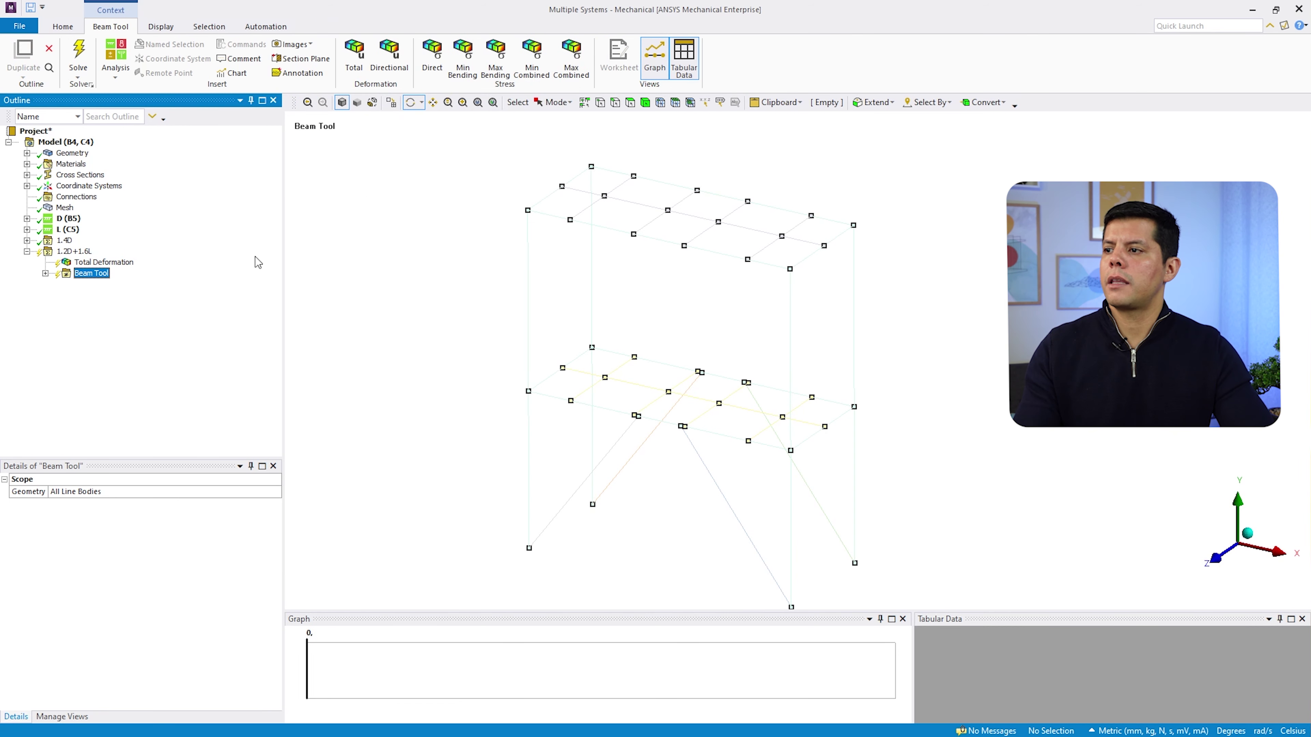
pyautogui.rightClick(65, 252)
pyautogui.click(103, 273)
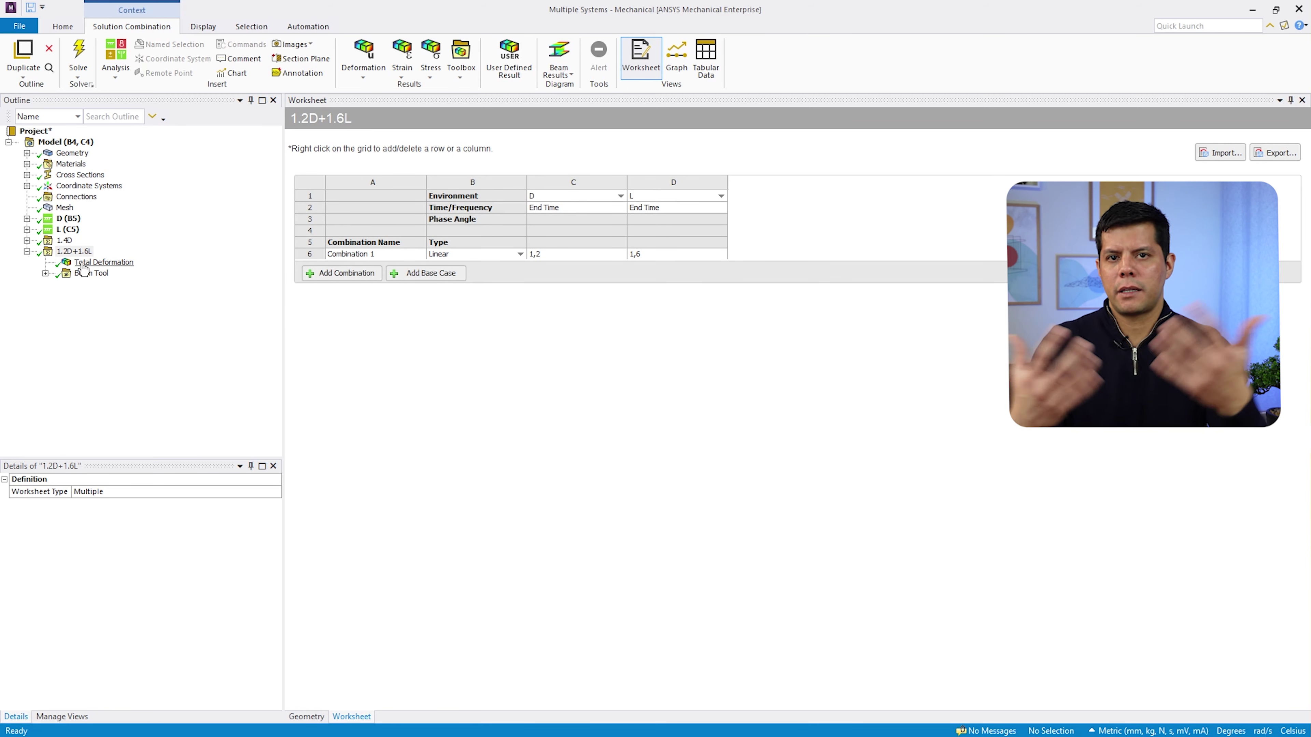
# Display the Total Deformation and the Beam Tool's Maximum Combined Stress of the 1.2D+1.6L combination
pyautogui.click(93, 262)
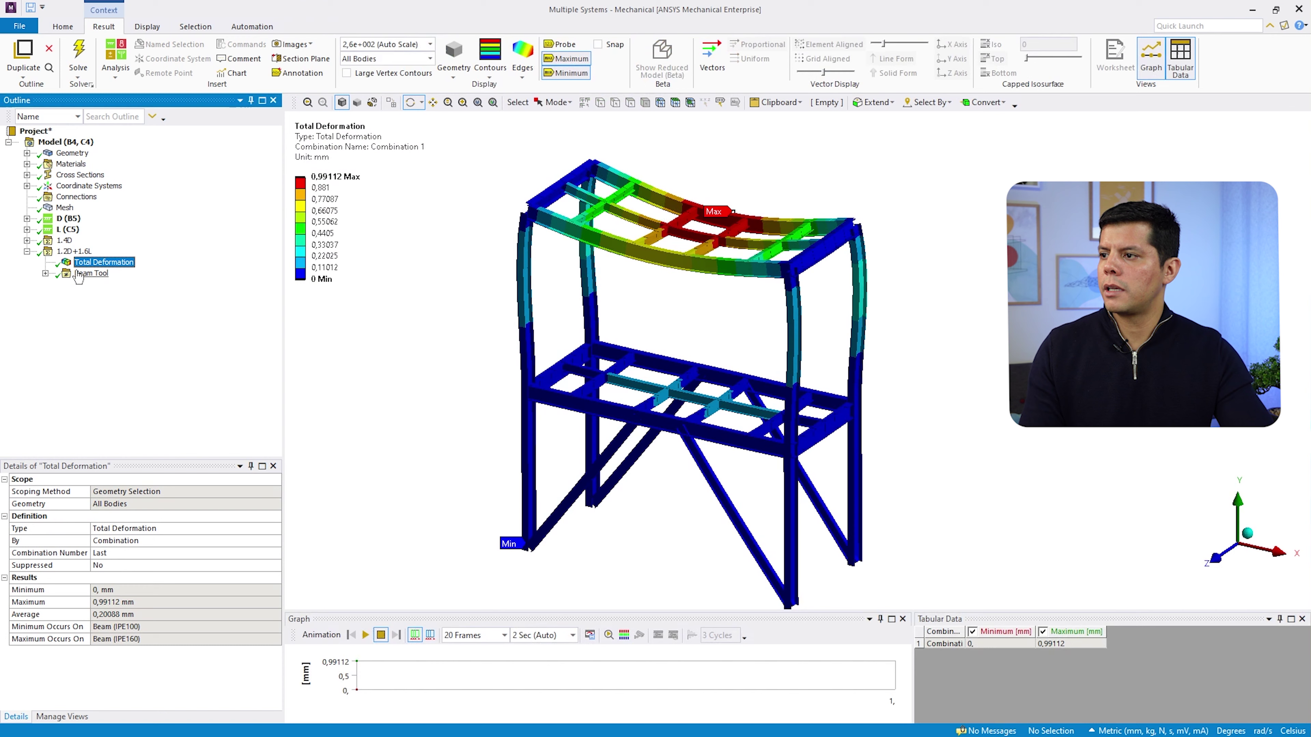
pyautogui.click(47, 274)
pyautogui.click(136, 305)
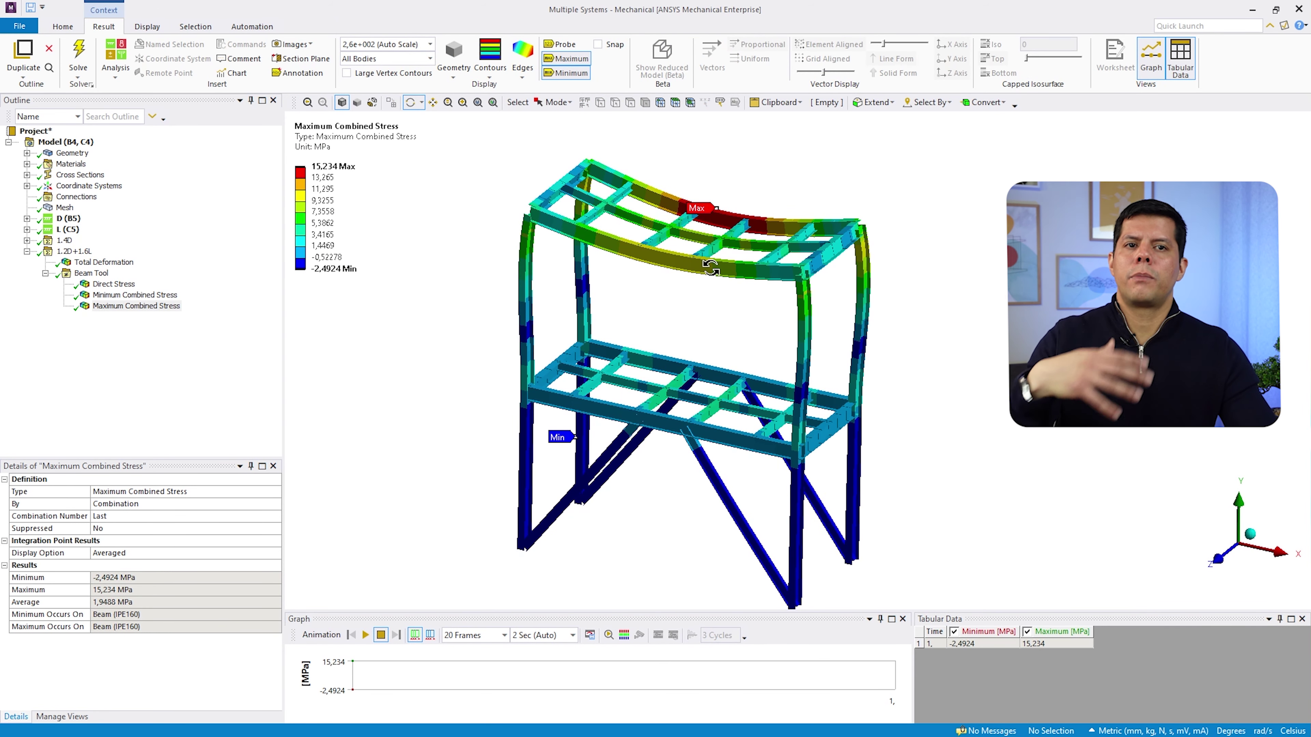